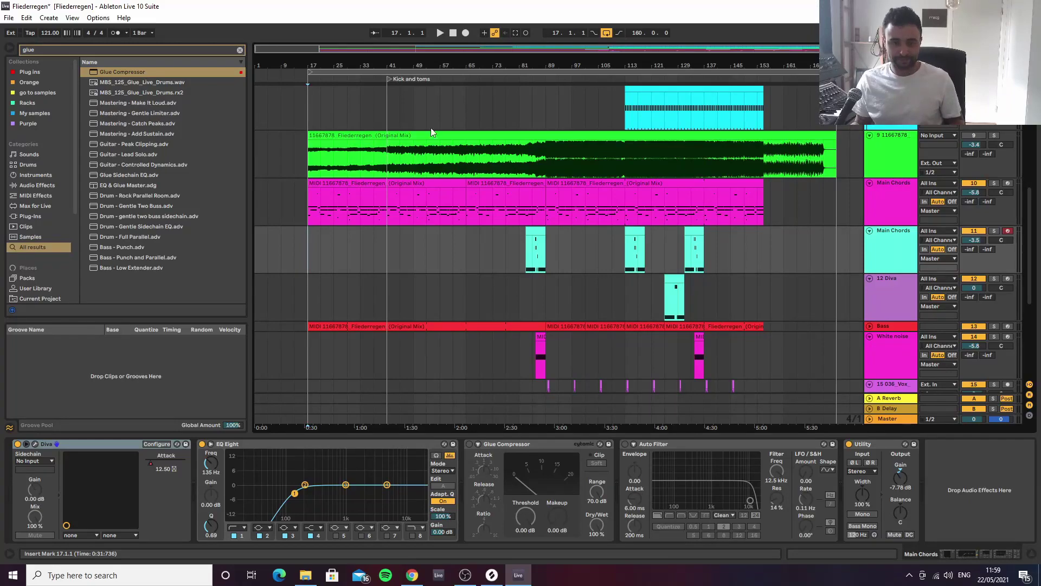
Look through the arrangement's tracks and the device chains of the Ride Bell, second Main Chords and recorded Fliederregen audio tracks.
left_click(312, 112)
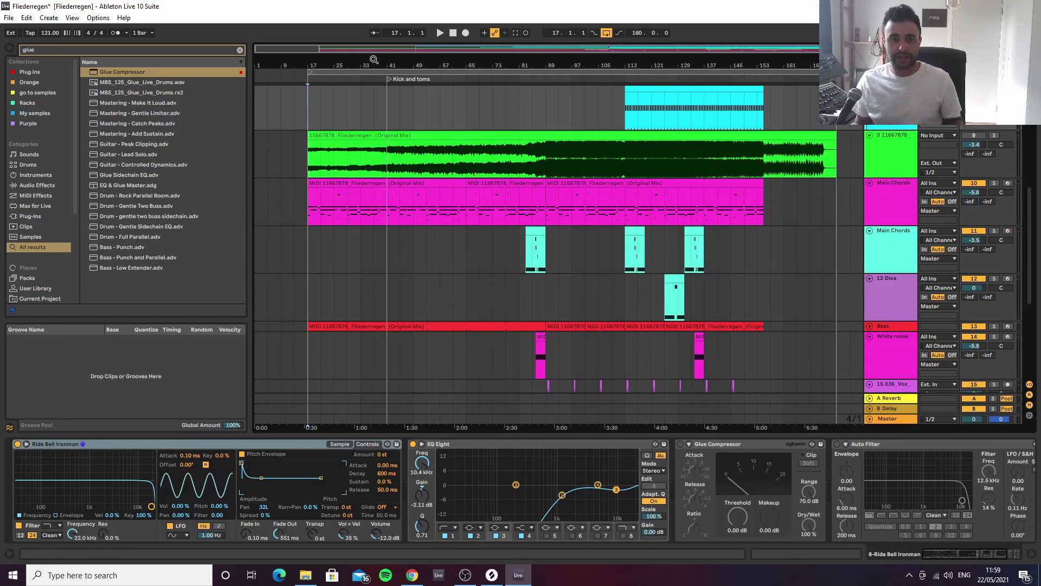
left_click(309, 255)
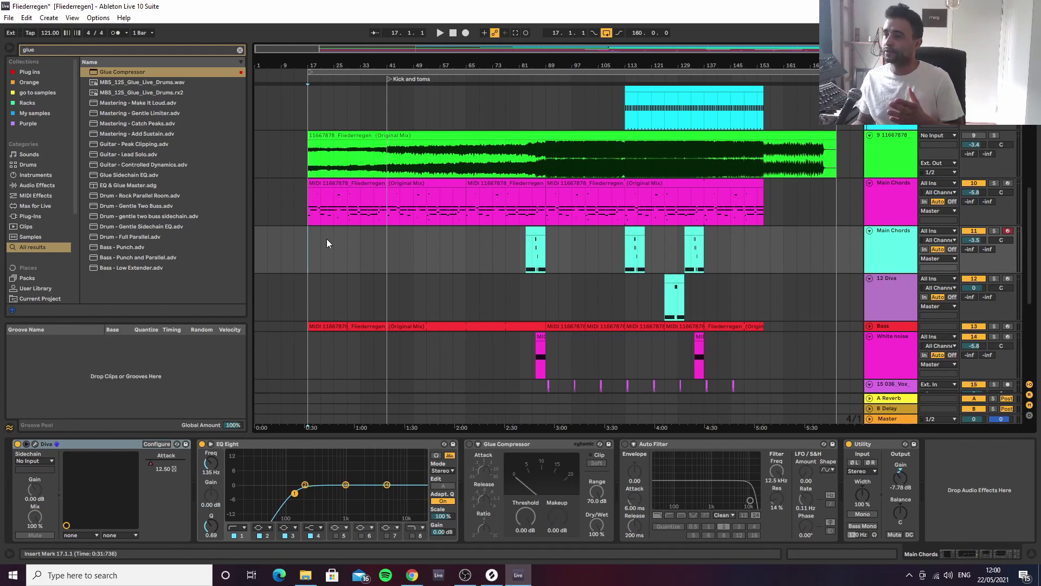
scroll(739, 239, "down", 3)
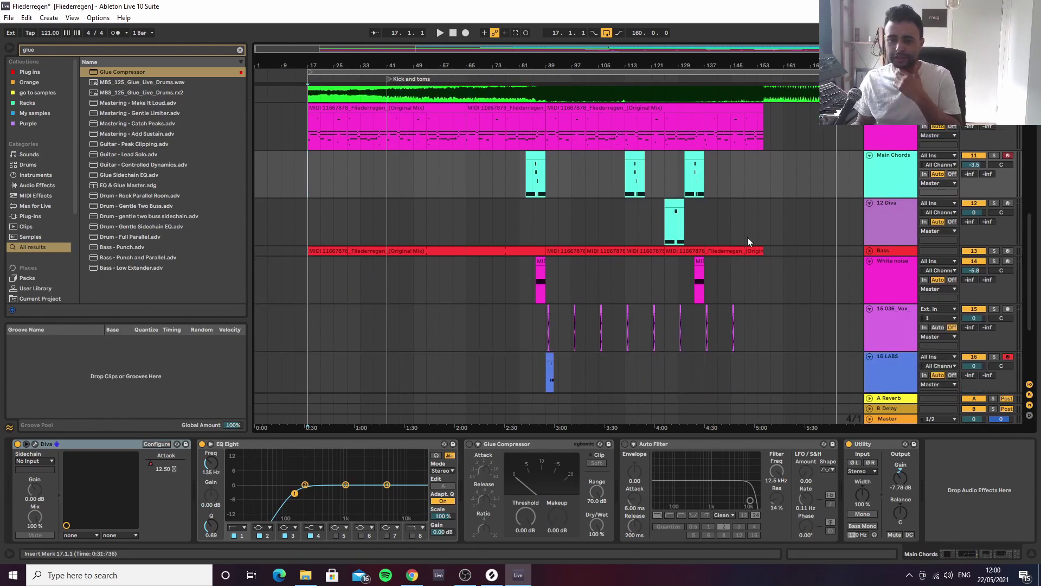
scroll(754, 233, "up", 3)
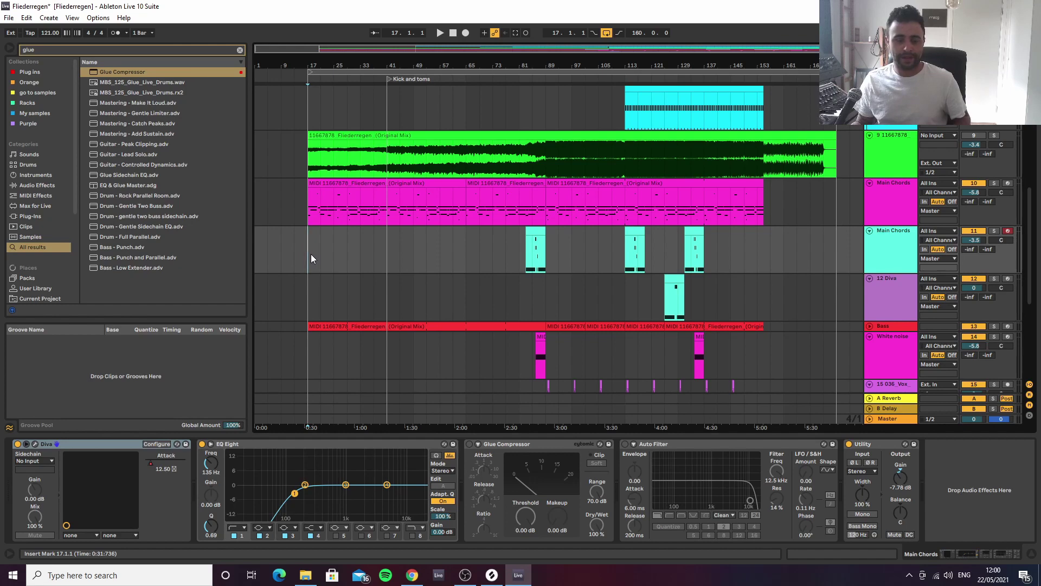
scroll(325, 250, "down", 3)
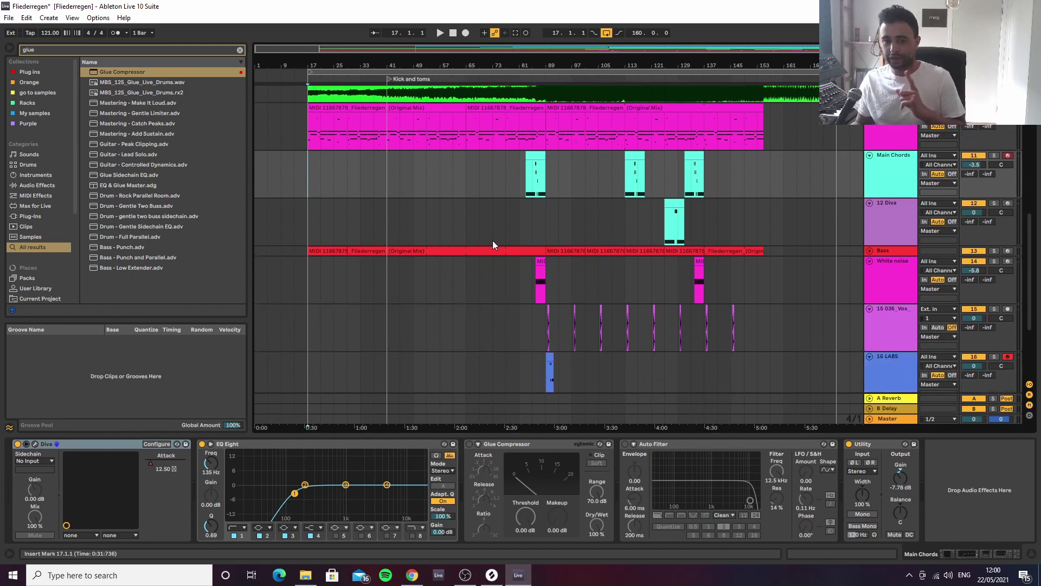
scroll(548, 189, "down", 4)
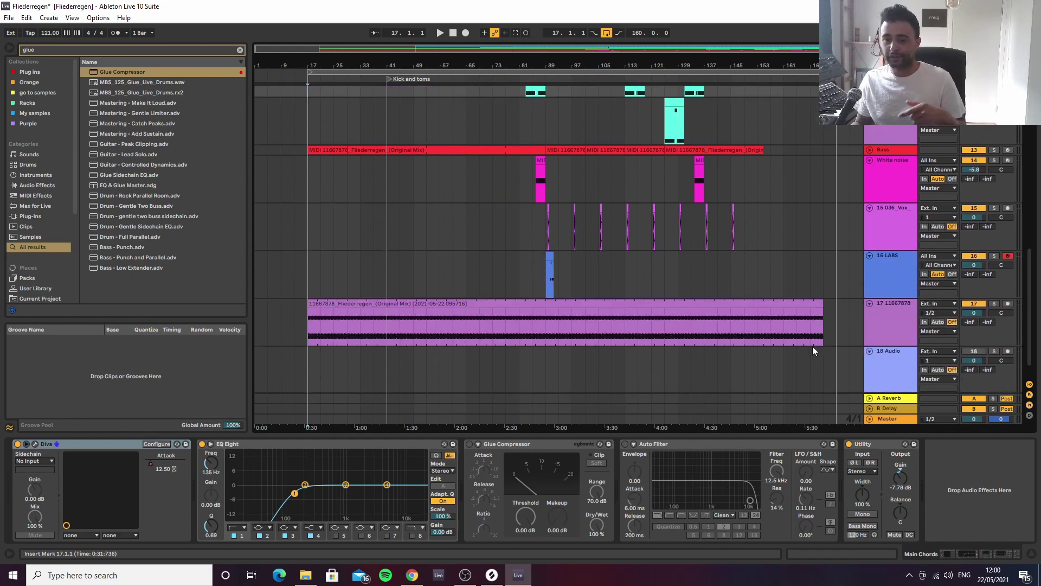
left_click(881, 327)
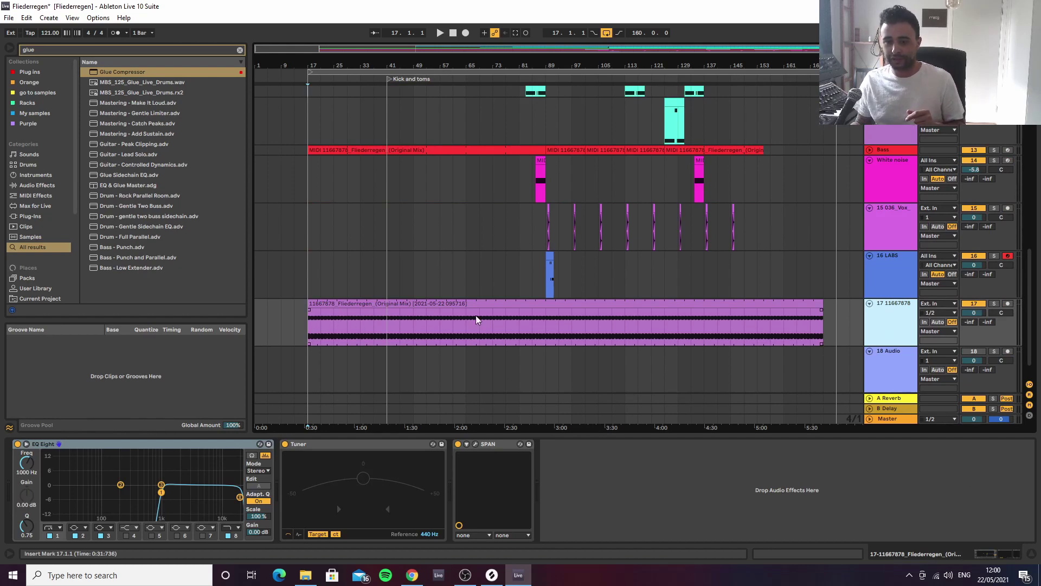
scroll(448, 223, "up", 3)
scroll(401, 236, "down", 2)
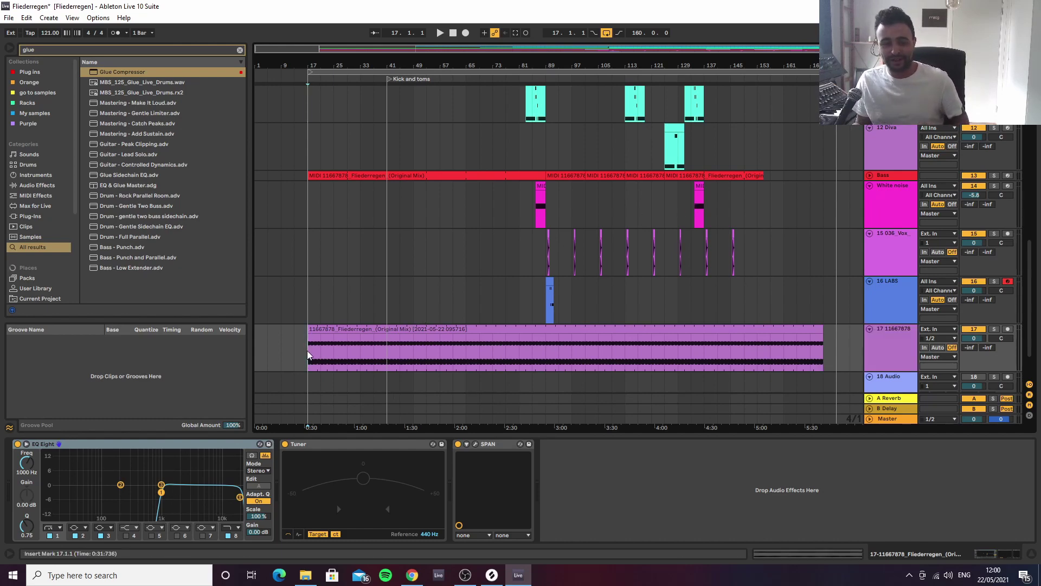
scroll(421, 302, "up", 5)
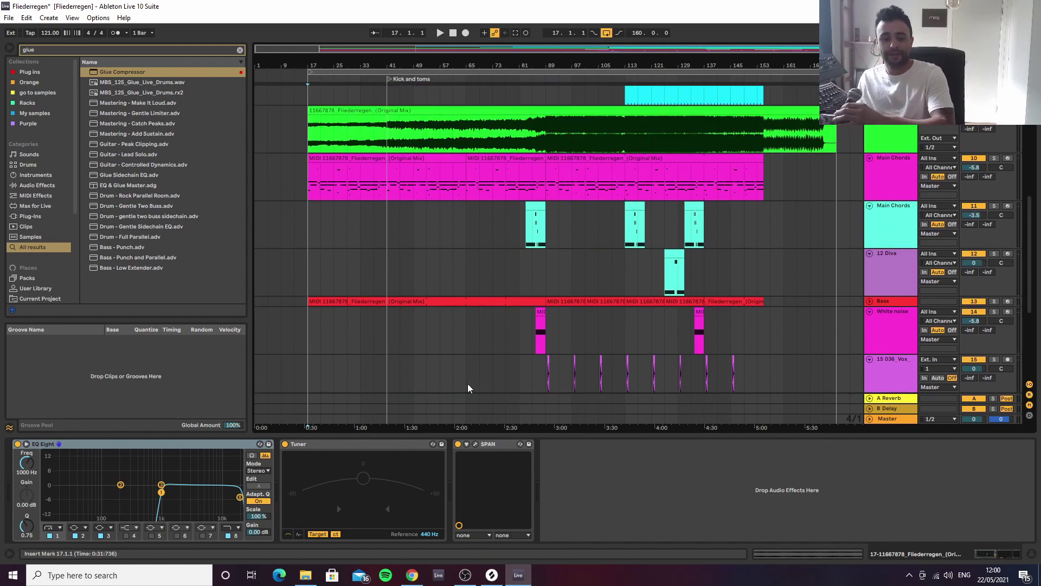
Check the running screen recording in OBS, return to Ableton Live, and play the arrangement from bar 17.
left_click(465, 575)
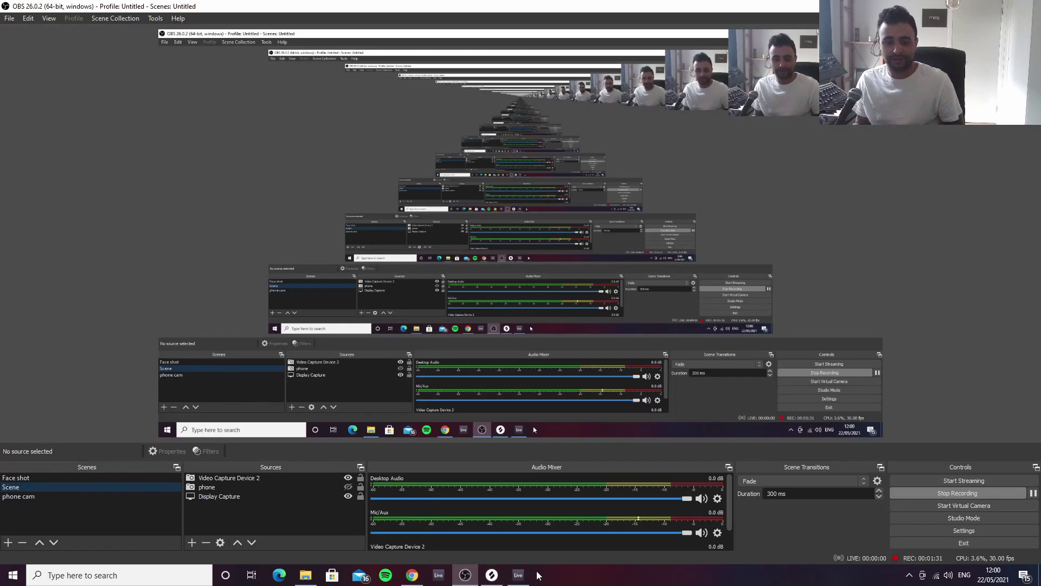
left_click(526, 578)
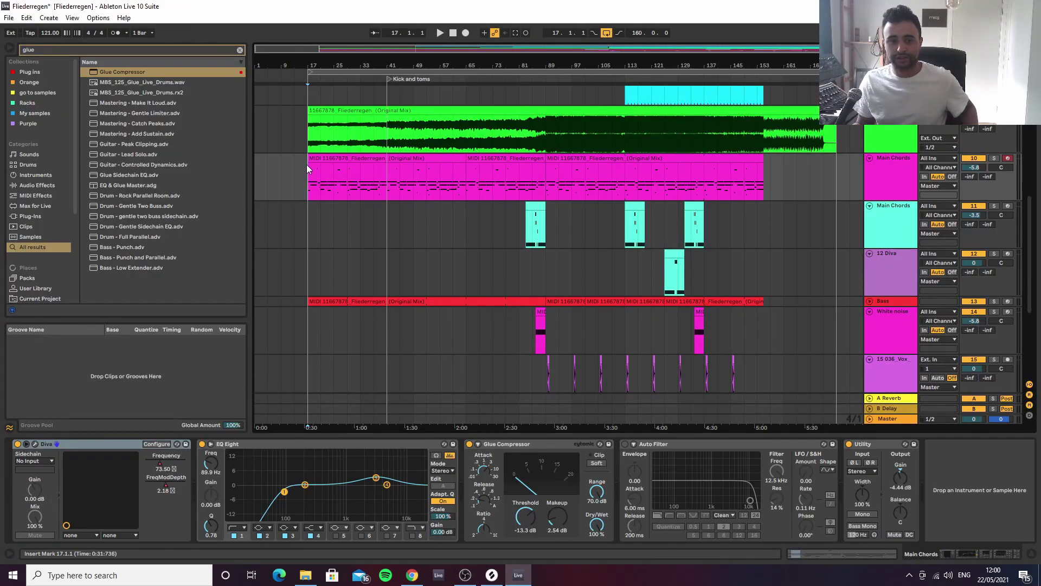
left_click(307, 173)
key("space")
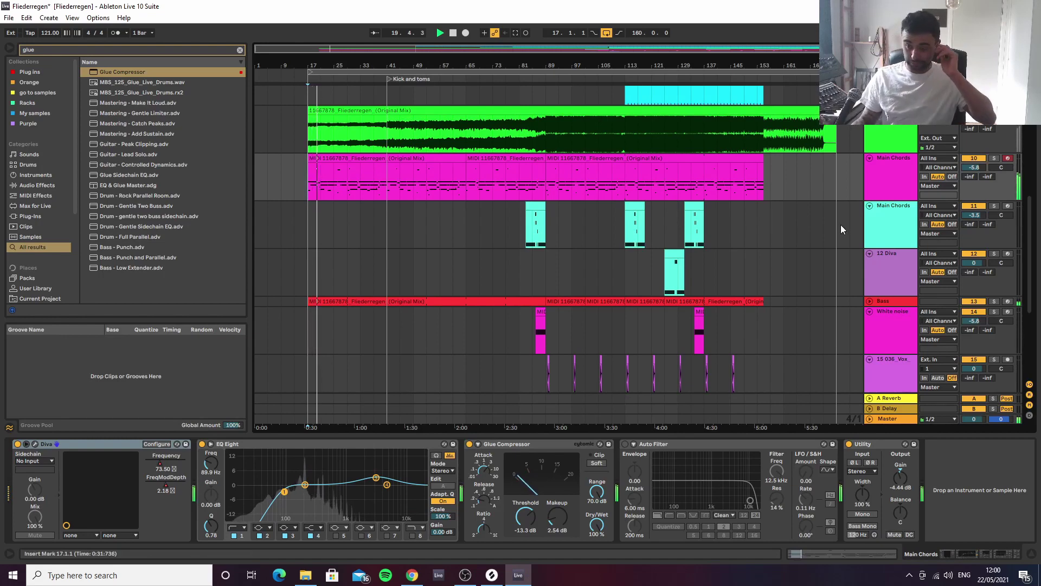
Move the green Fliederregen (Original Mix) reference track directly below the purple recorded copy of the mix.
left_click(879, 141)
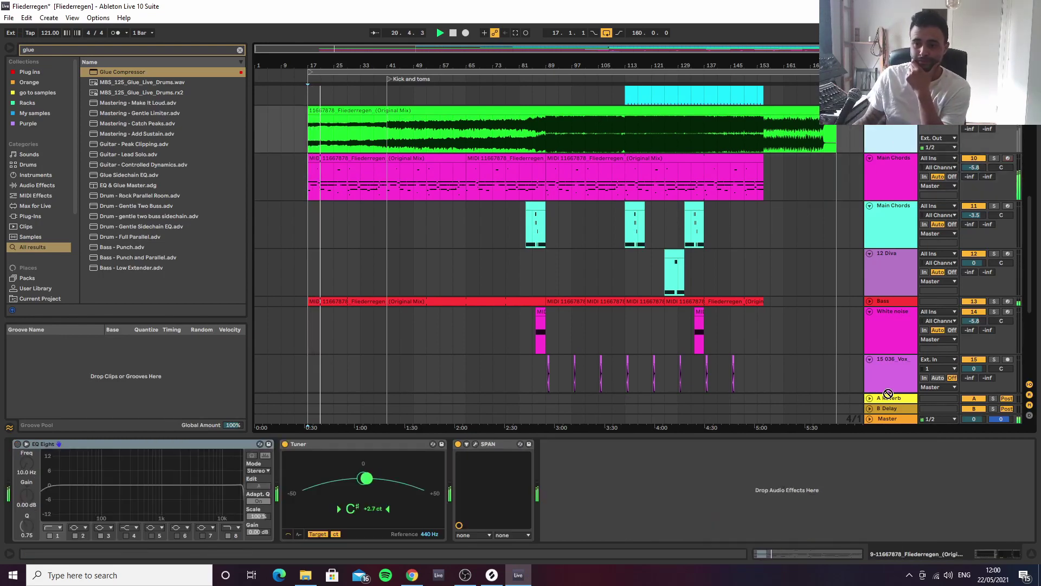
scroll(887, 388, "down", 1)
scroll(887, 388, "down", 4)
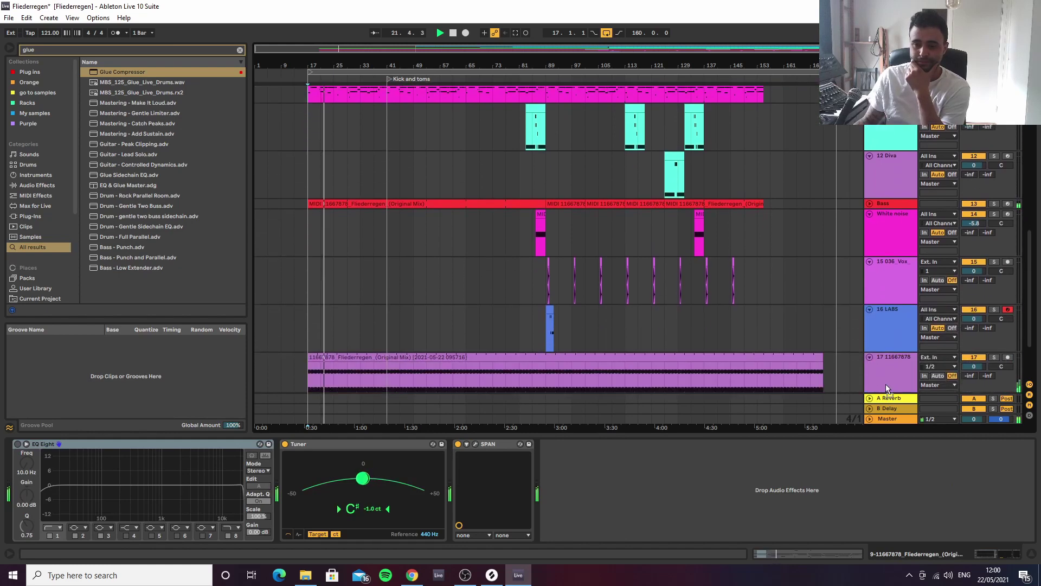
left_click_drag(885, 385, 884, 349)
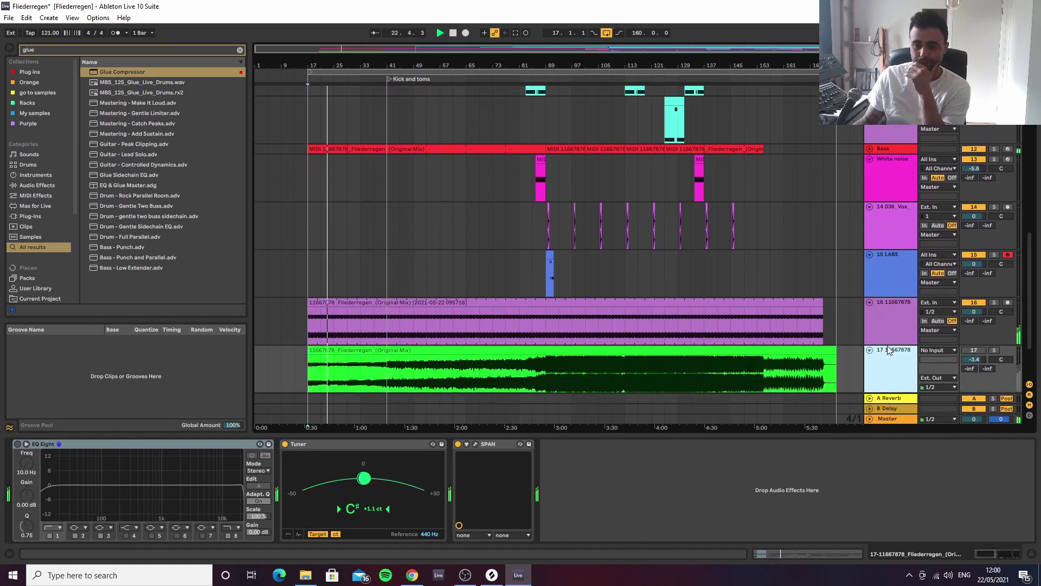
Delete the empty 18 Audio track at the end of the track list.
scroll(897, 372, "down", 2)
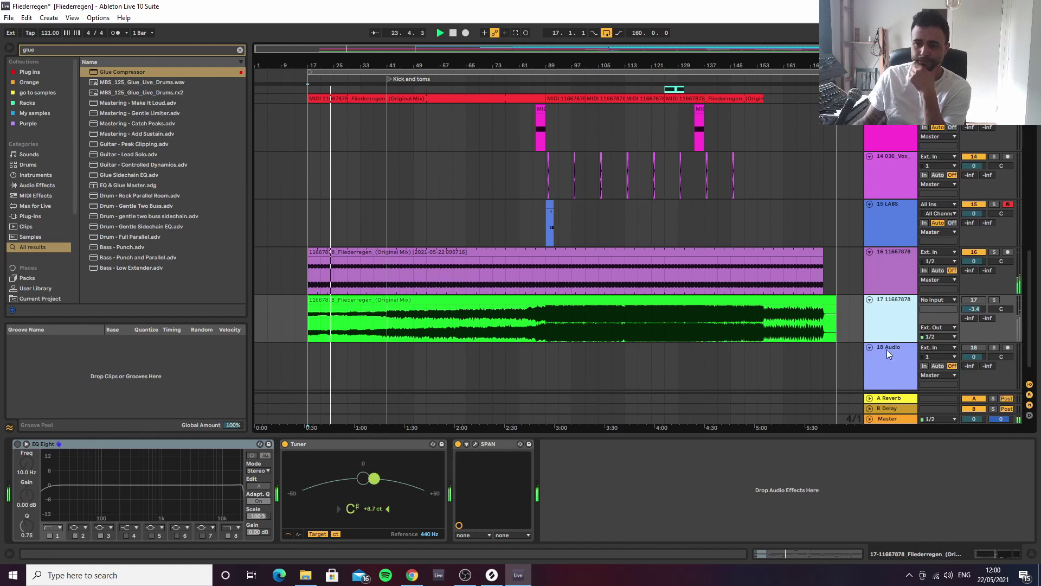
left_click(883, 365)
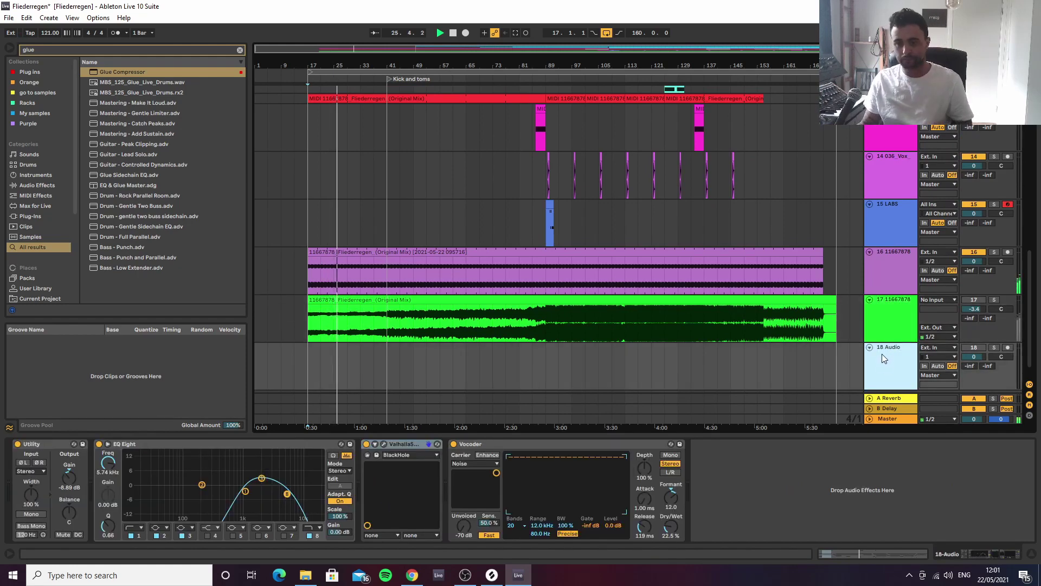
key("Delete")
Recolour the Diva track green and apply the track colour to its clip.
scroll(892, 281, "up", 5)
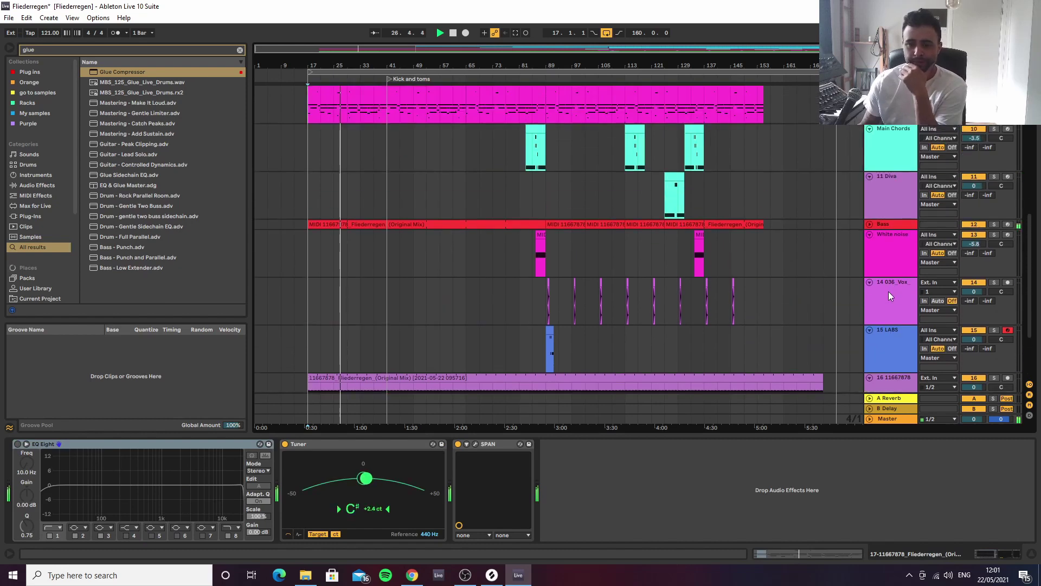
scroll(887, 286, "up", 1)
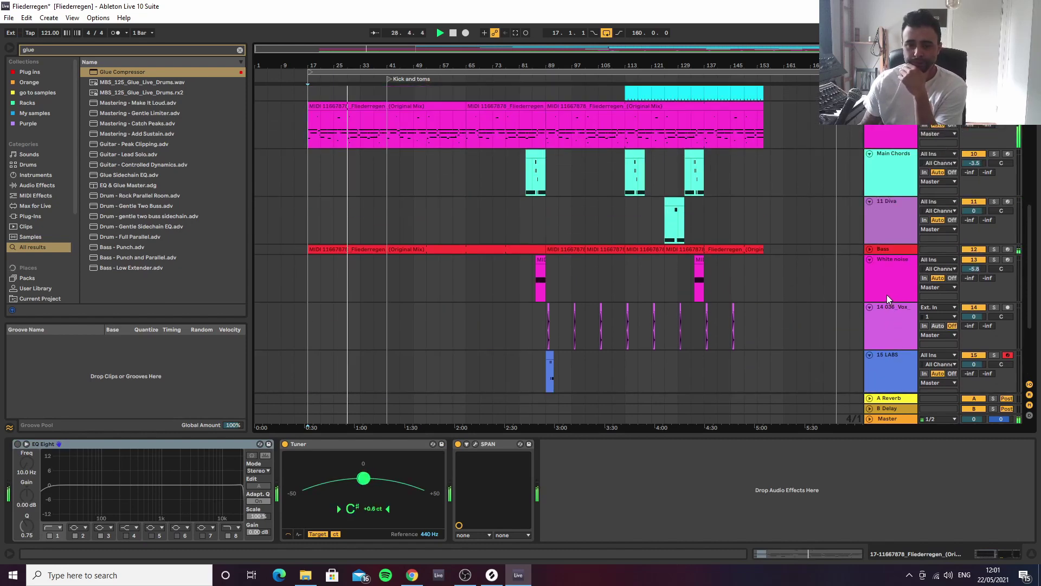
scroll(888, 295, "up", 2)
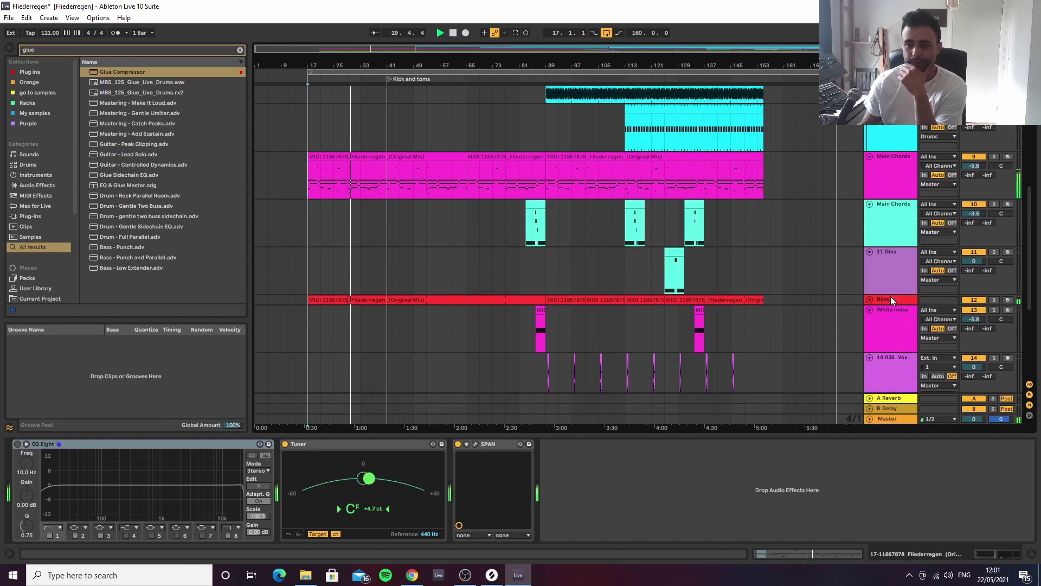
scroll(890, 296, "up", 1)
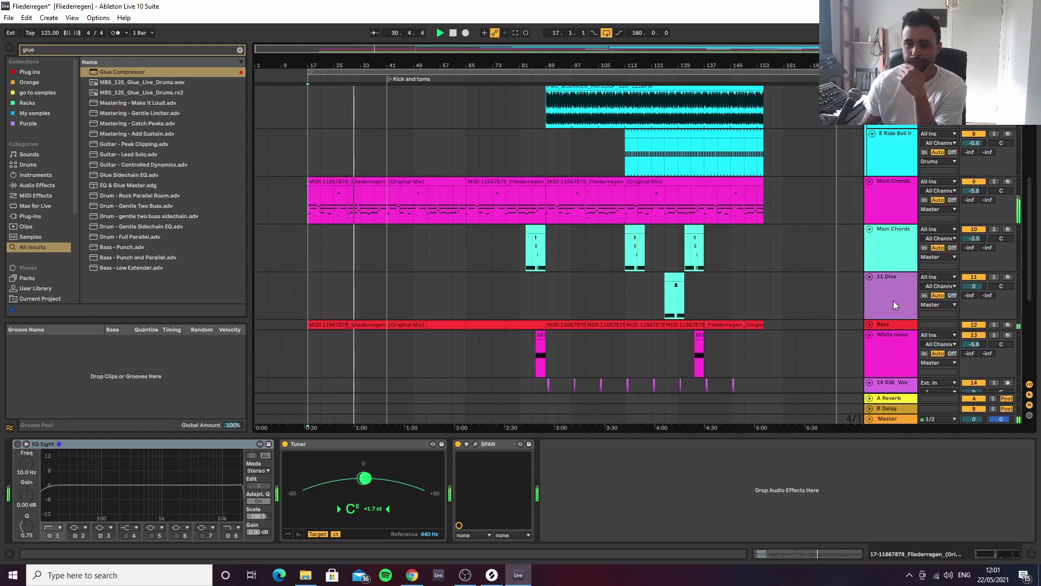
right_click(893, 301)
left_click(950, 442)
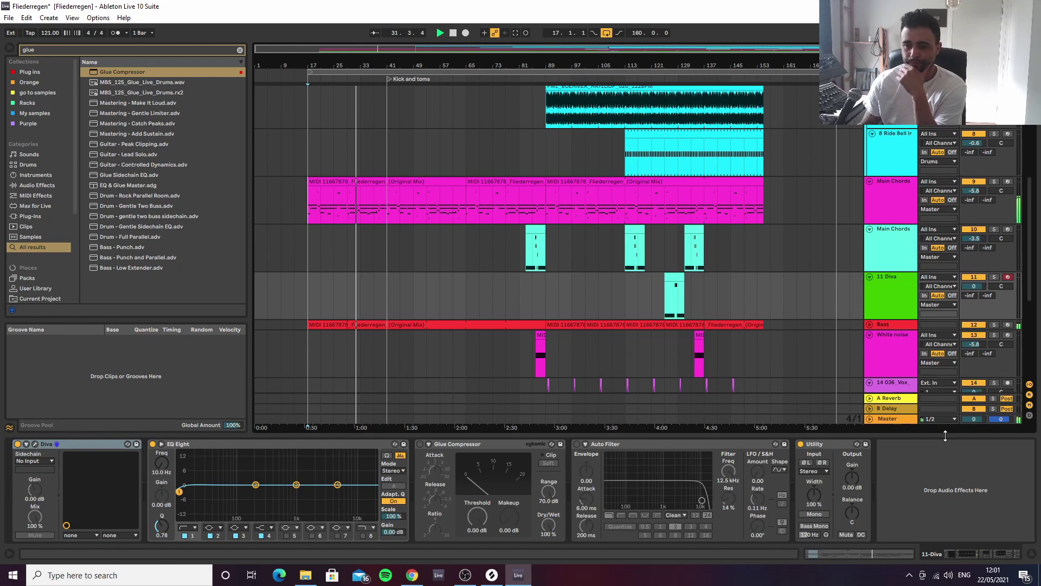
right_click(903, 309)
left_click(948, 489)
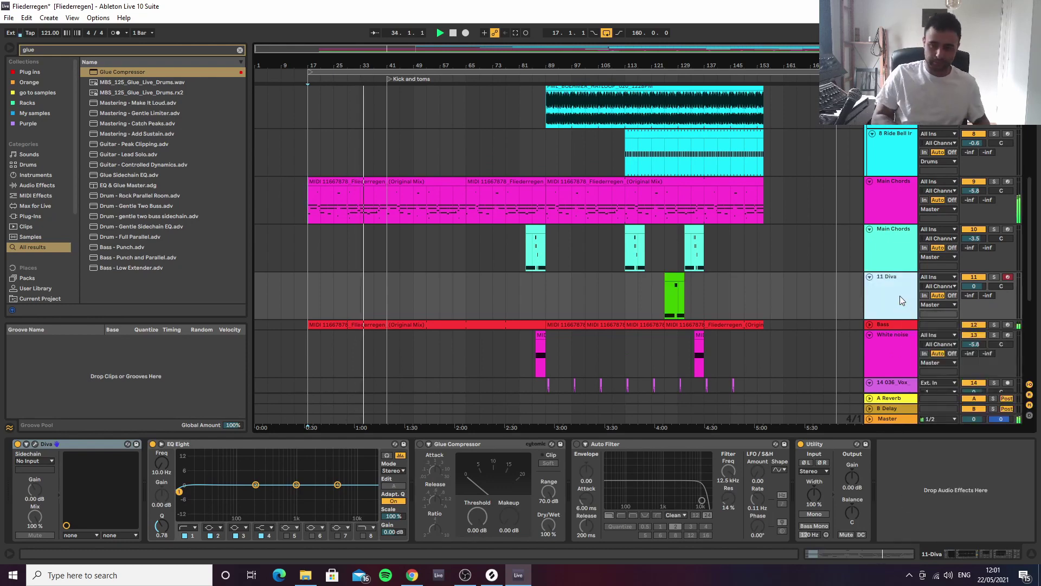
Recolour the second Main Chords track blue and apply the track colour to its clips.
left_click(894, 258)
scroll(893, 258, "up", 1)
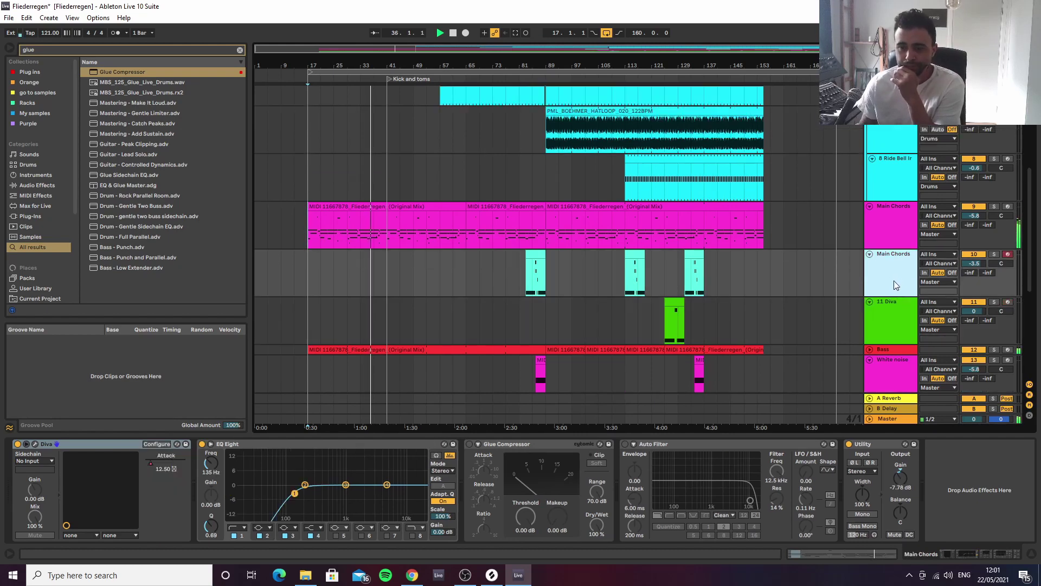
right_click(894, 281)
left_click(985, 423)
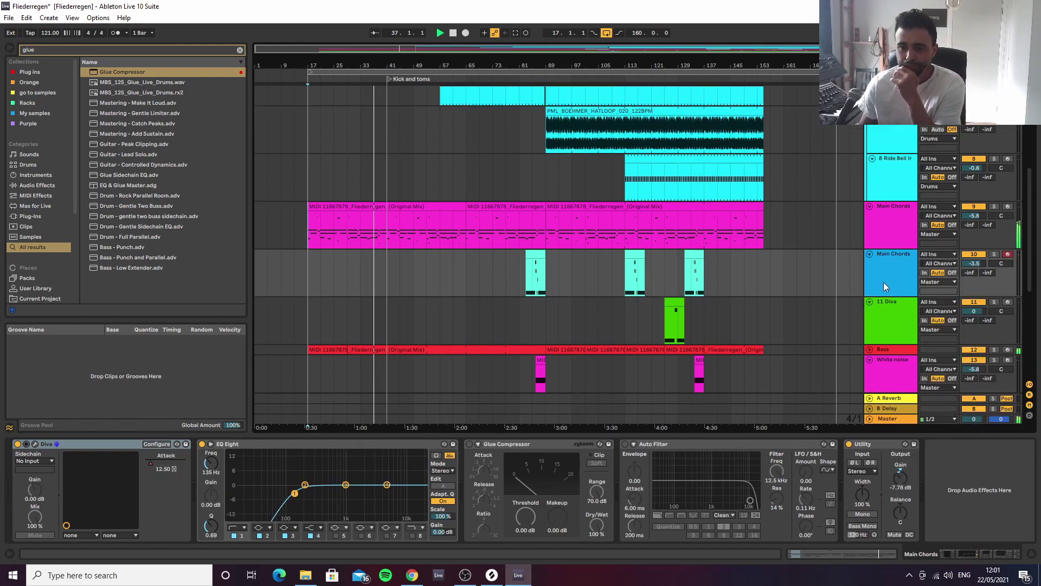
right_click(883, 282)
left_click(918, 460)
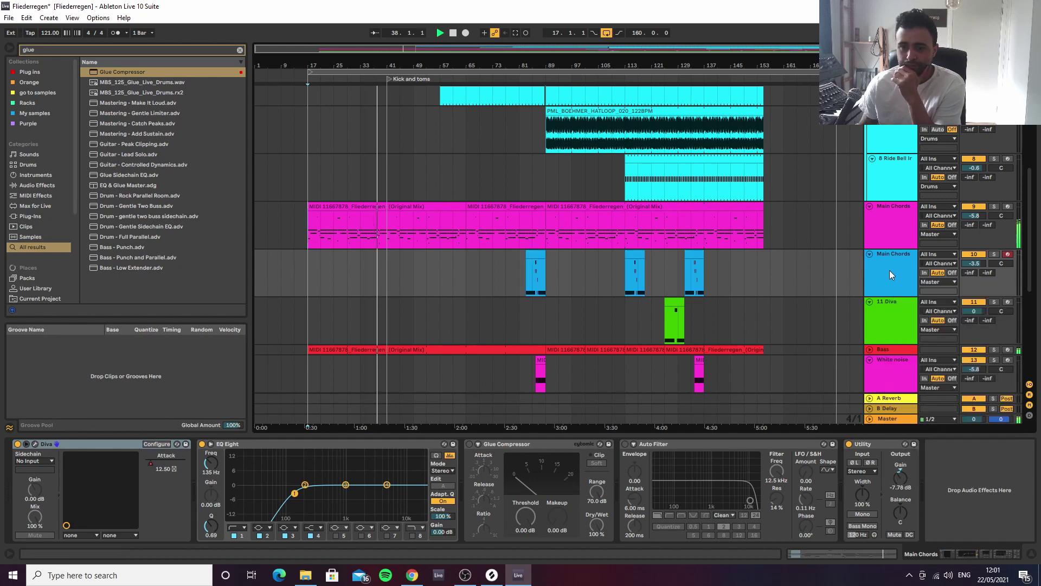
Fold the Toms track and the Loops, clap, Hats, hat loop and Ride Bell tracks of the Drums group.
scroll(890, 251, "up", 2)
scroll(890, 265, "up", 3)
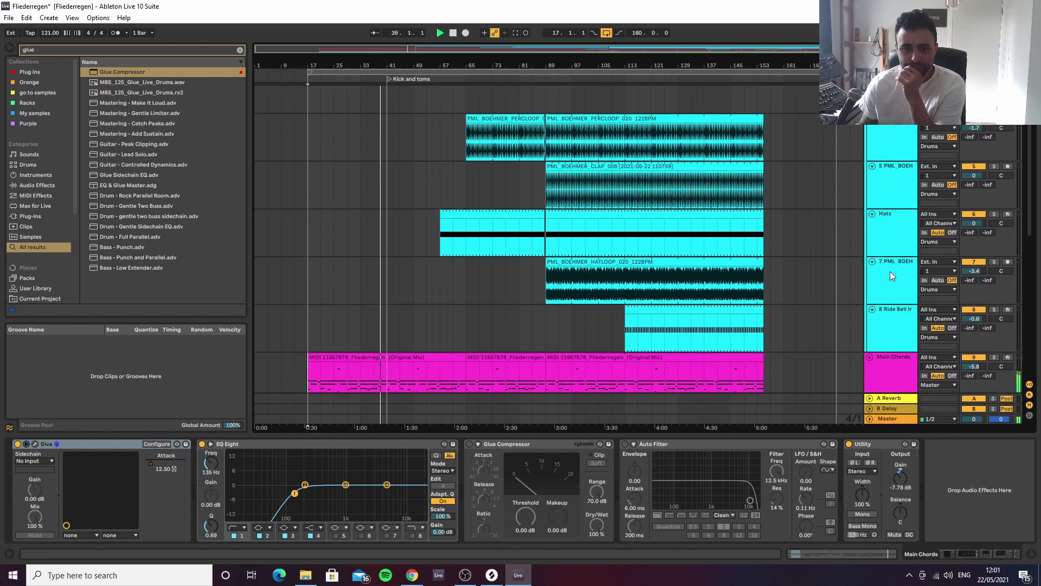
left_click(872, 194)
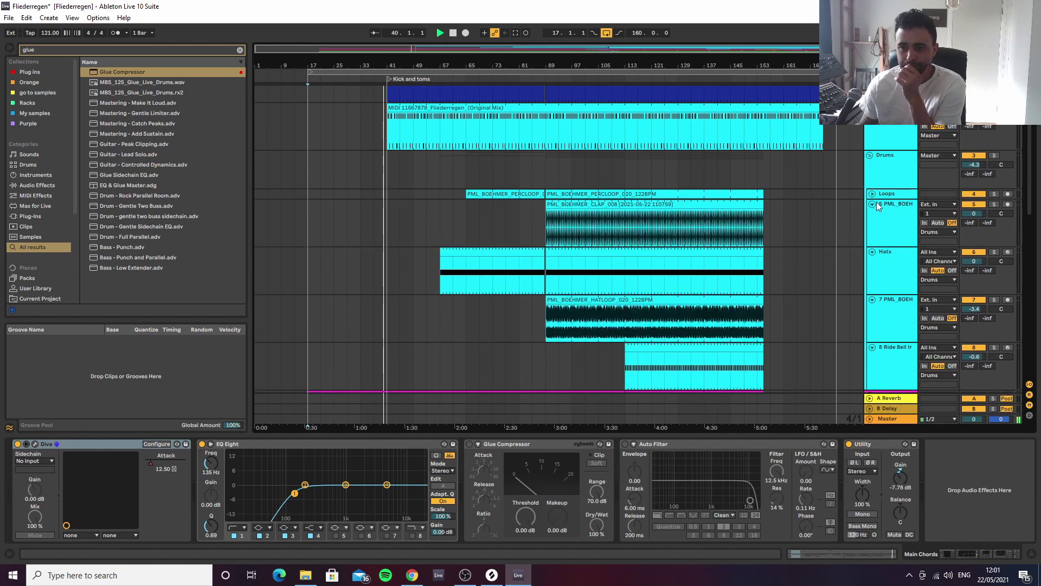
left_click(872, 204)
left_click(872, 215)
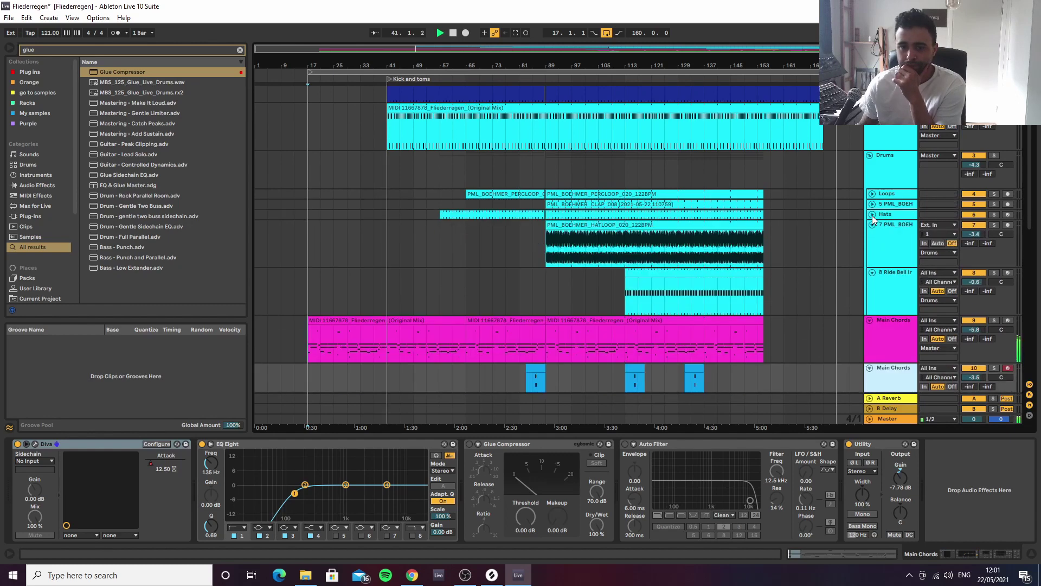
left_click(872, 225)
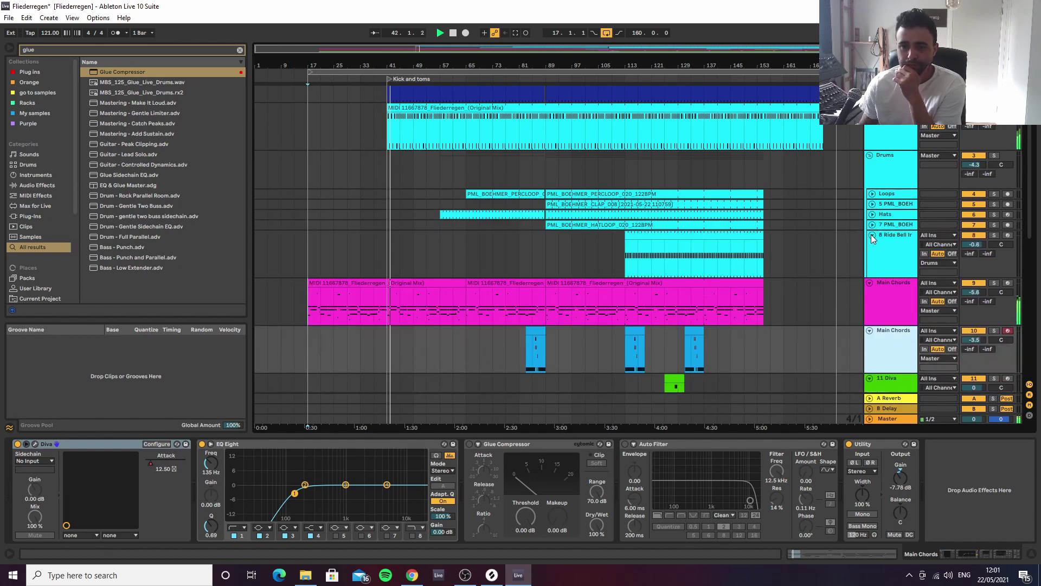
left_click(872, 235)
scroll(807, 196, "down", 1)
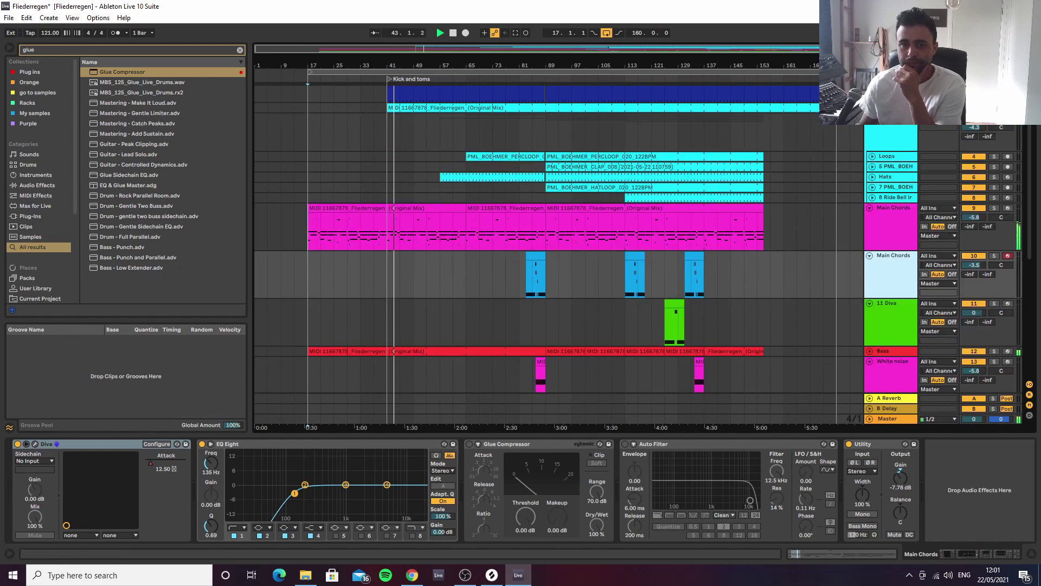
Examine the note pattern of the Toms MIDI clip in the piano roll, and return to the arrangement.
left_click(889, 108)
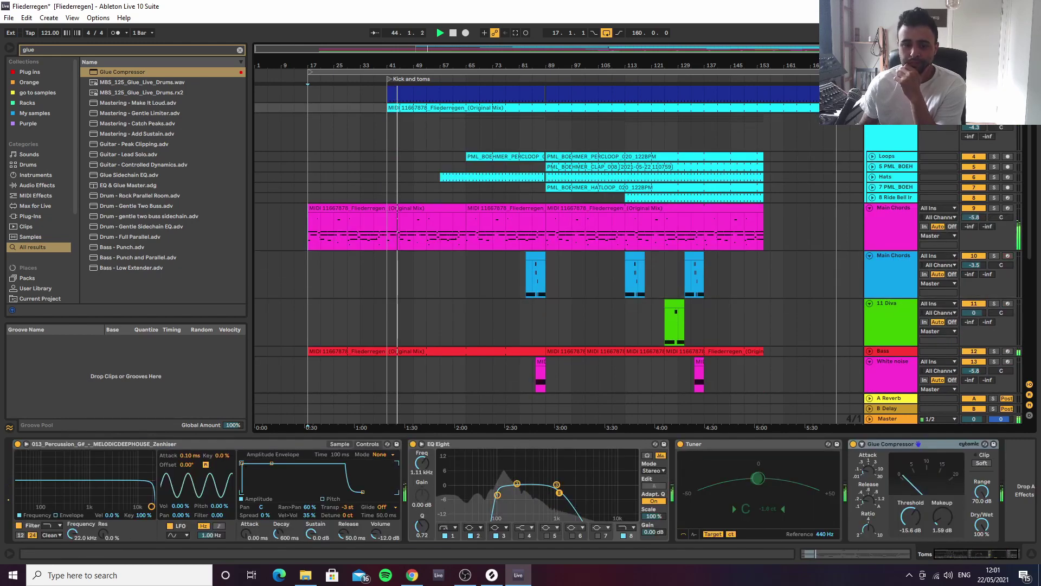
left_click(490, 110)
double_click(489, 110)
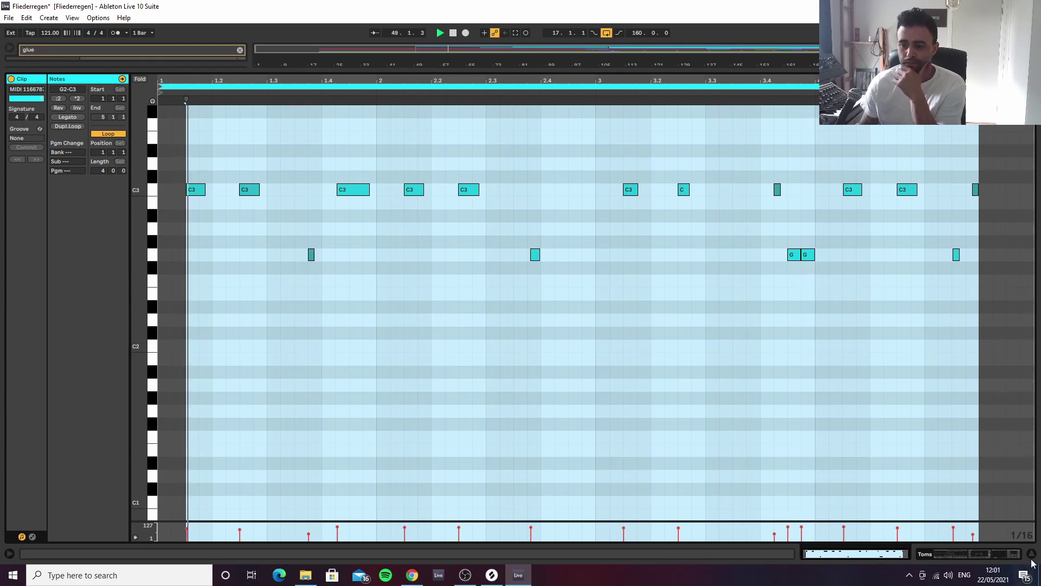
key("Tab")
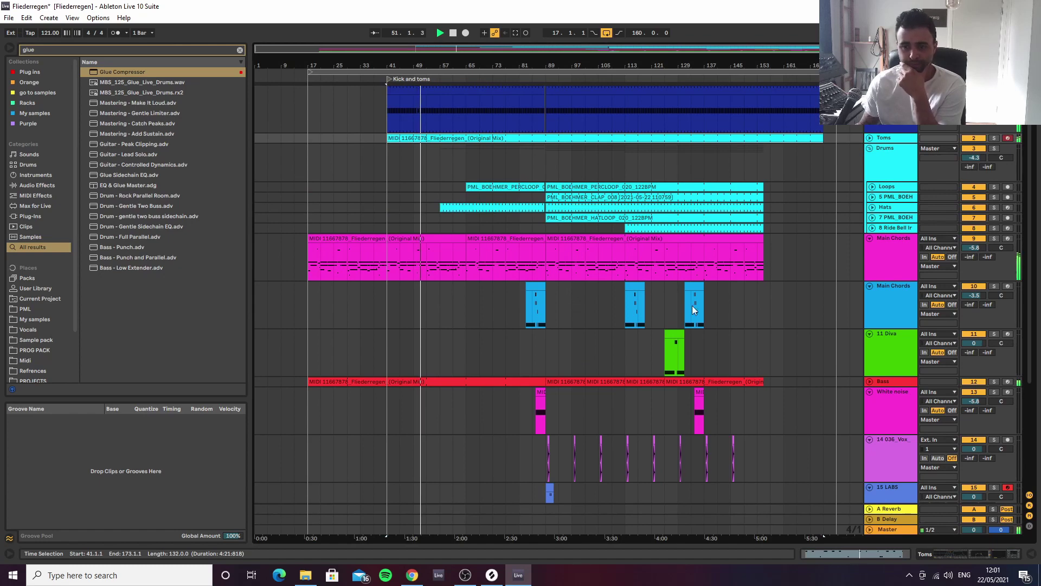
Unfold the Hats track in the Drums group.
left_click(872, 207)
scroll(710, 262, "down", 3)
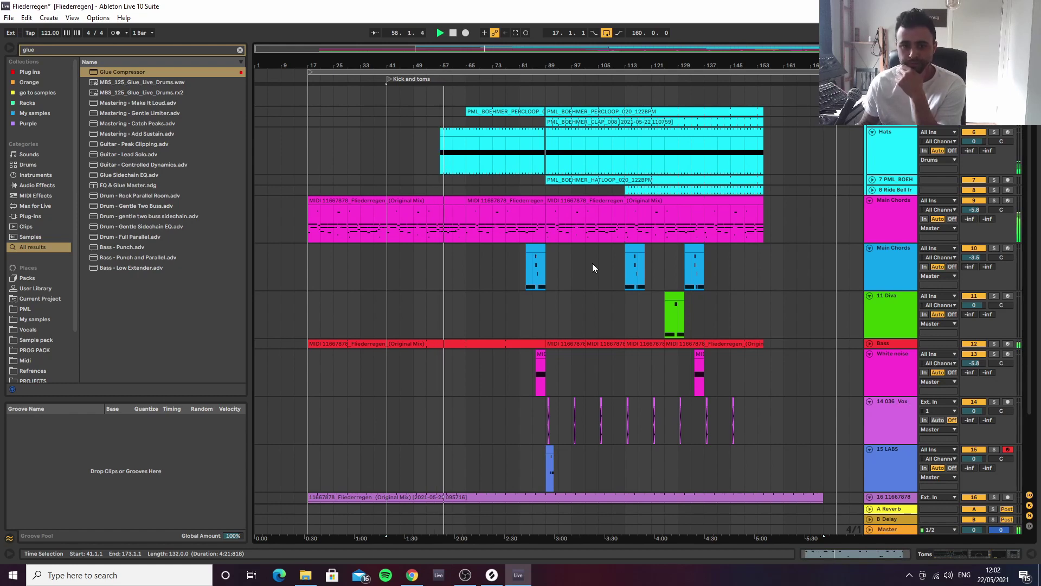
Show the device chain of the Hats track and set its Utility gain to about -18.1 dB.
left_click(880, 156)
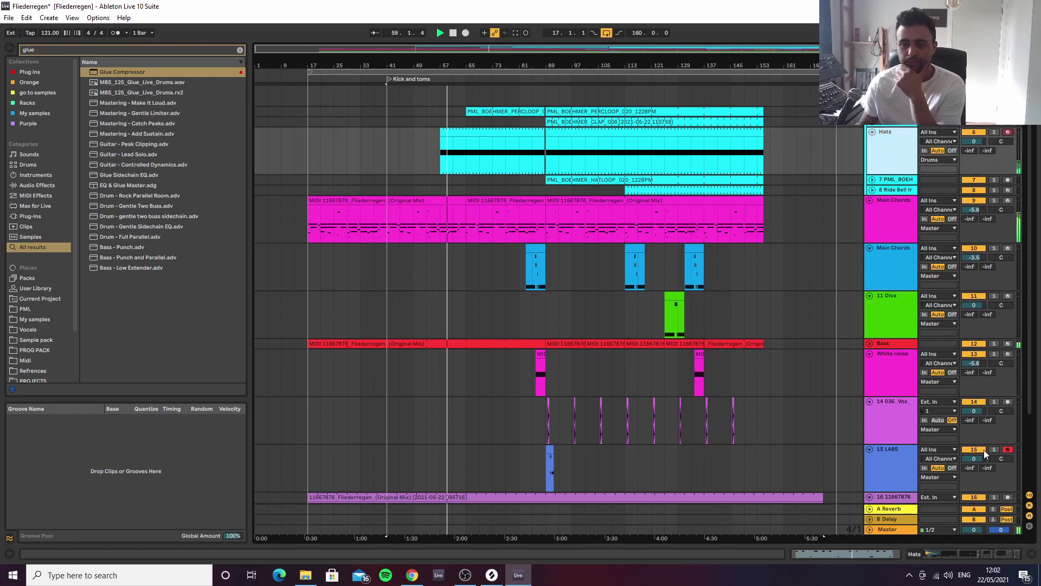
left_click(973, 554)
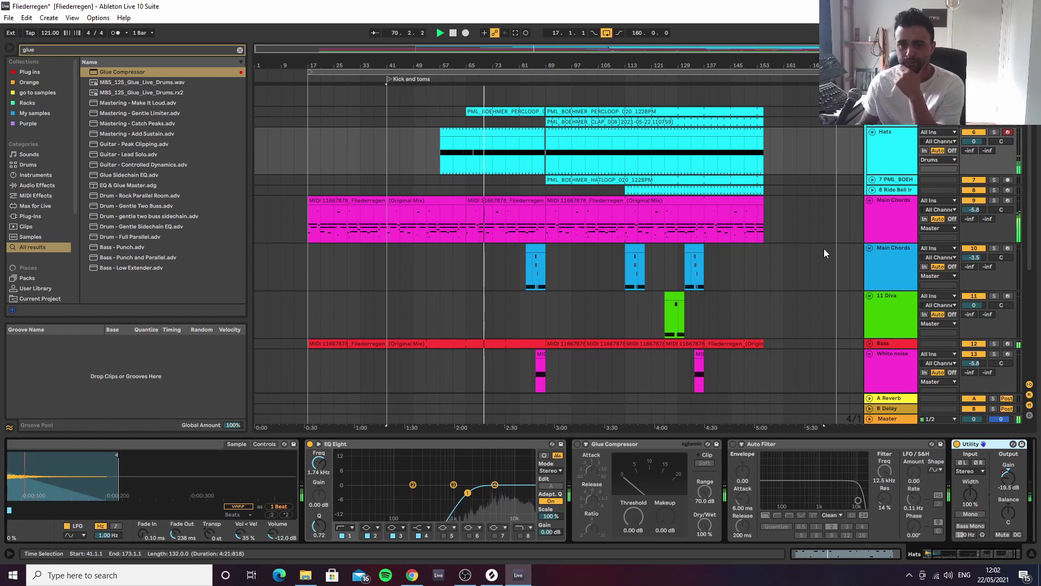
Lower the Utility gain on the clap track in the Drums group to -13.9 dB.
scroll(890, 161, "up", 2)
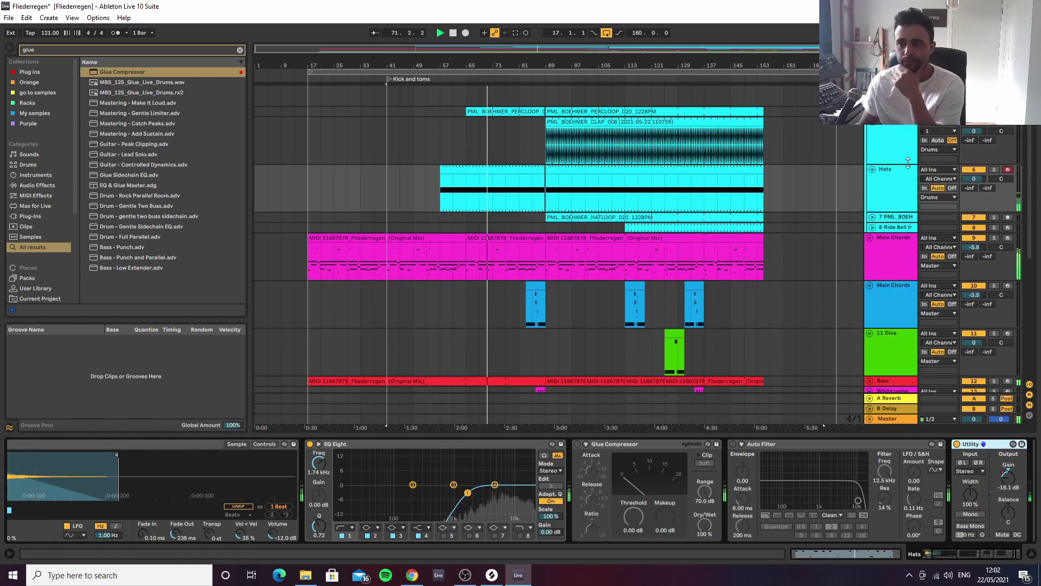
left_click(884, 148)
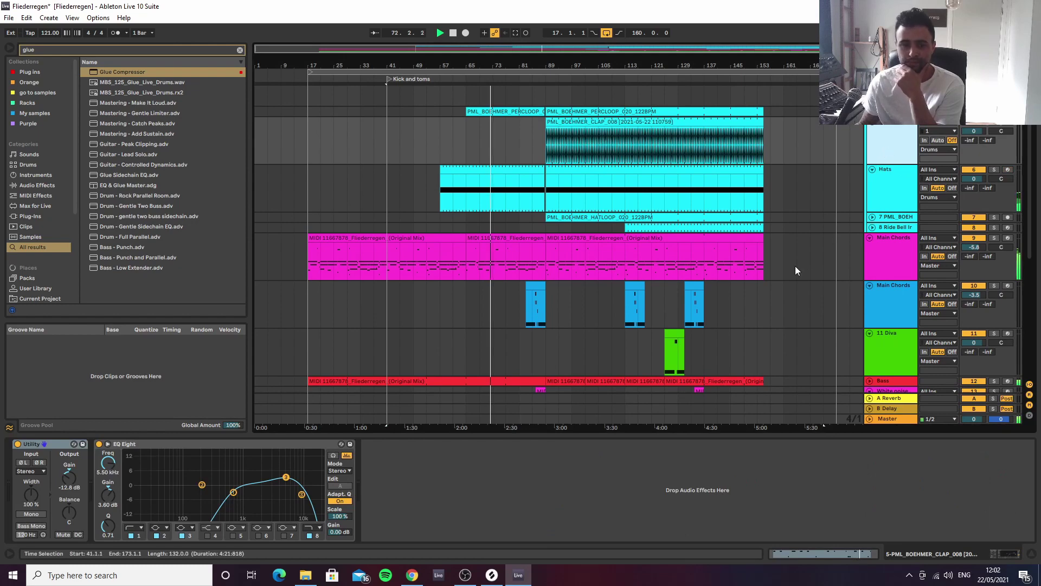
left_click_drag(68, 487, 69, 491)
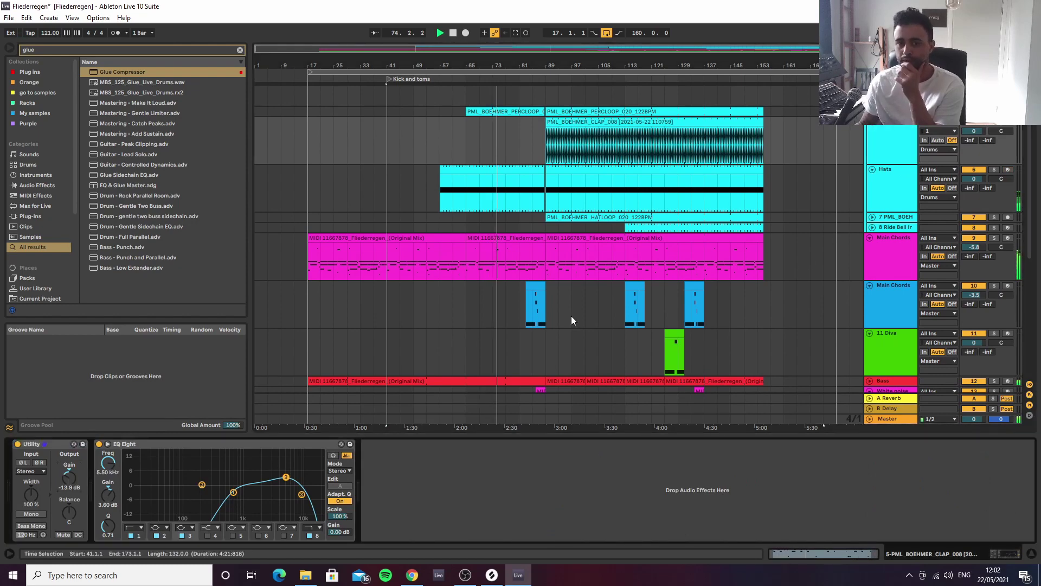
Unfold the hat loop track in the Drums group and lower its Utility gain to -11.7 dB.
left_click(872, 215)
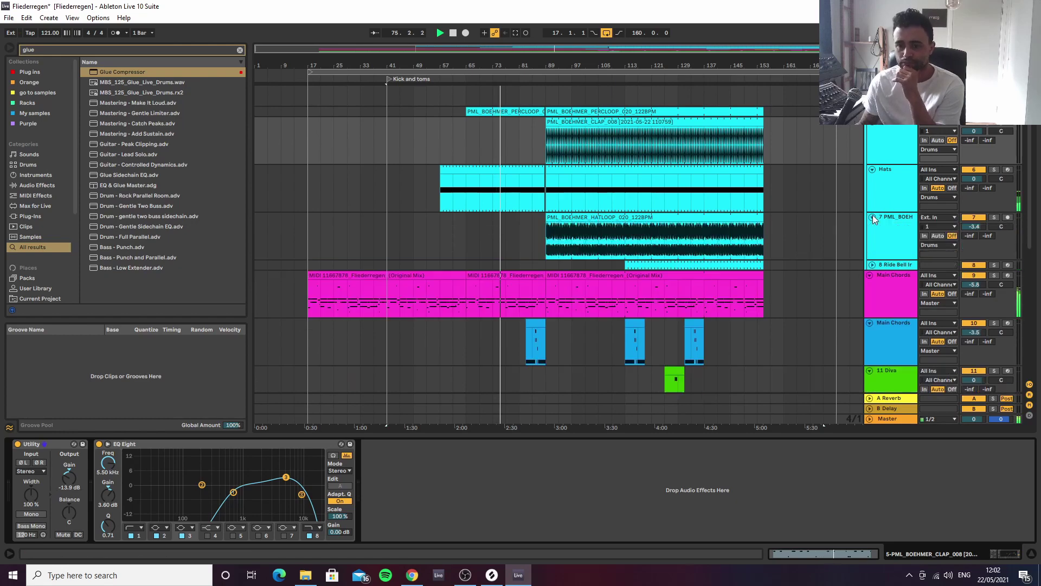
left_click(901, 239)
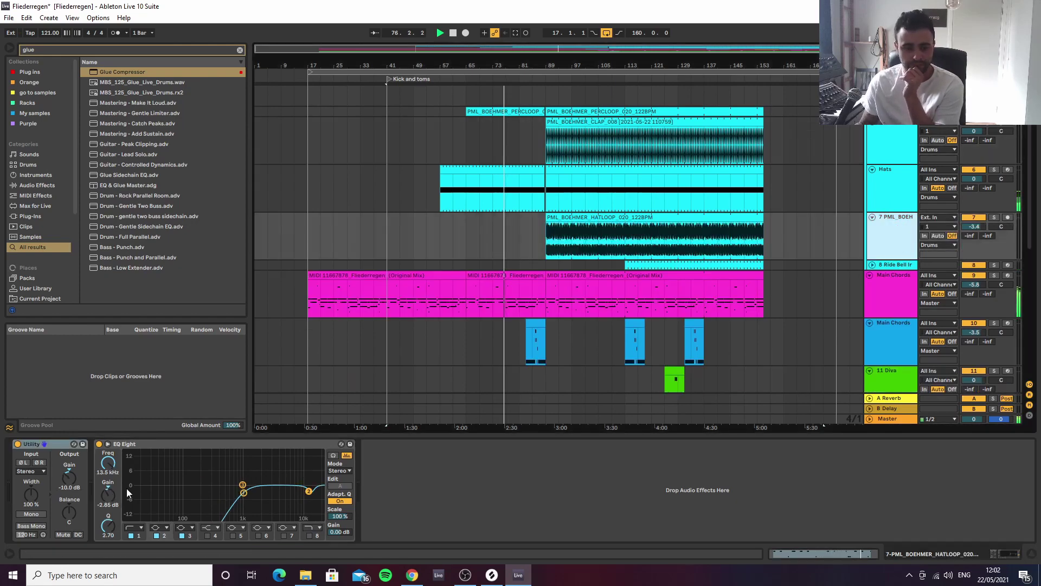
left_click_drag(69, 479, 70, 486)
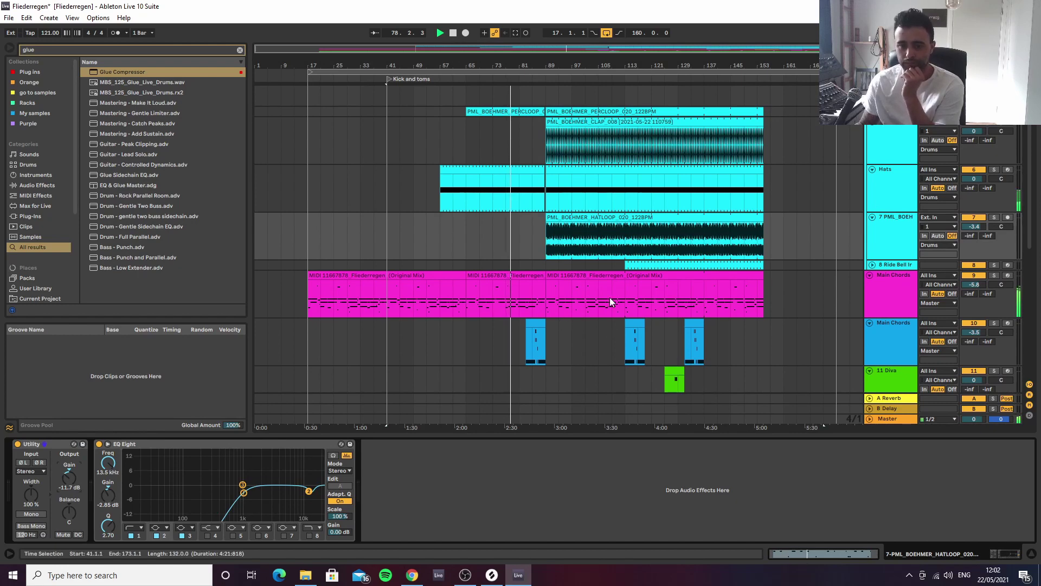
Unfold the Bass track and show its device chain.
scroll(610, 298, "down", 5)
left_click(870, 268)
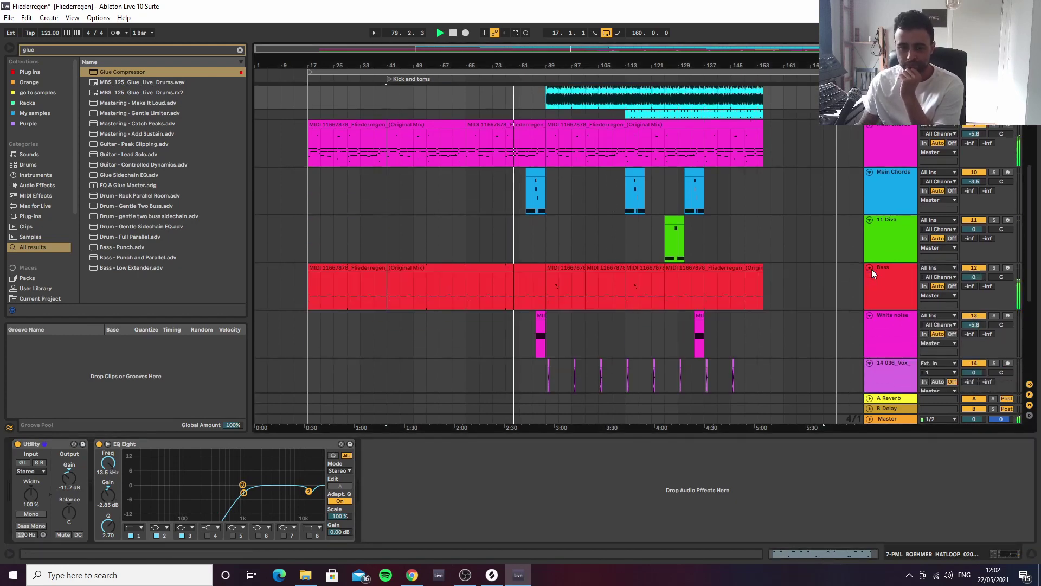
left_click(890, 294)
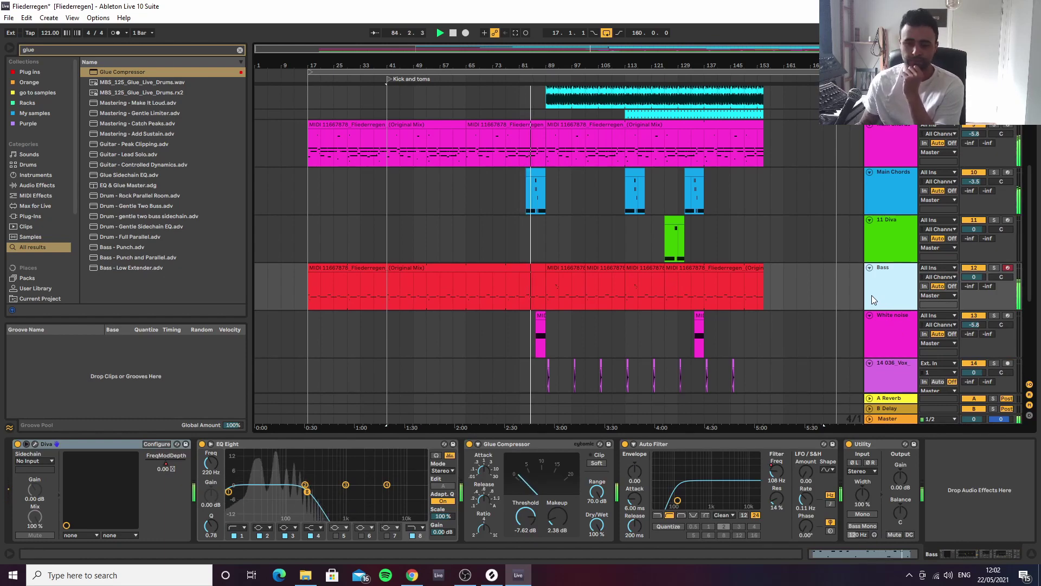
Examine the notes of the first clip on the blue Main Chords track in the piano roll, and return to the arrangement.
double_click(531, 171)
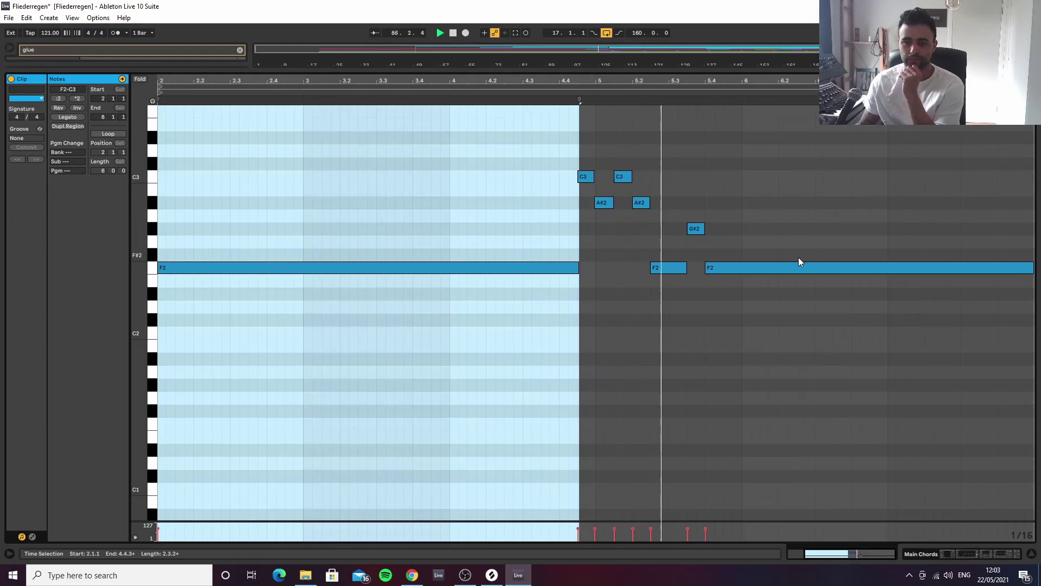
left_click(1033, 553)
scroll(802, 238, "up", 3)
scroll(834, 252, "up", 2)
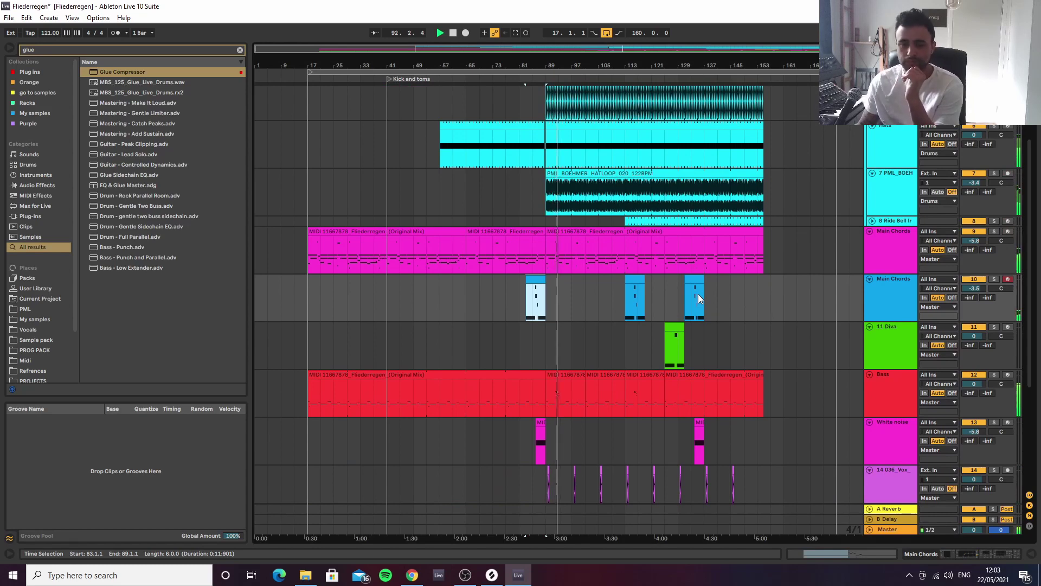
Find the Delay effect in the browser and add it to the end of the LABS track's device chain.
scroll(694, 299, "down", 5)
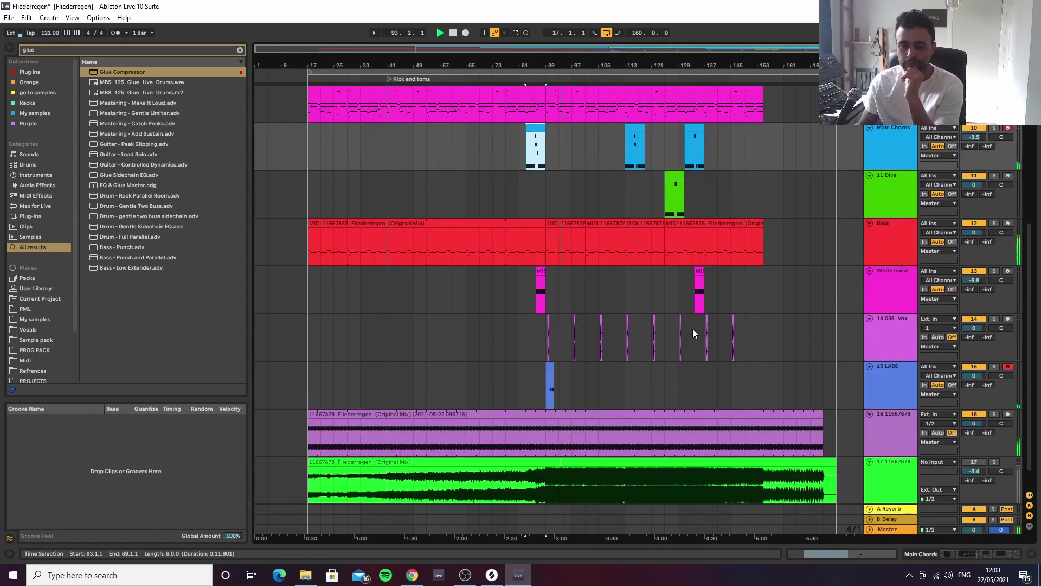
left_click(895, 399)
left_click(961, 547)
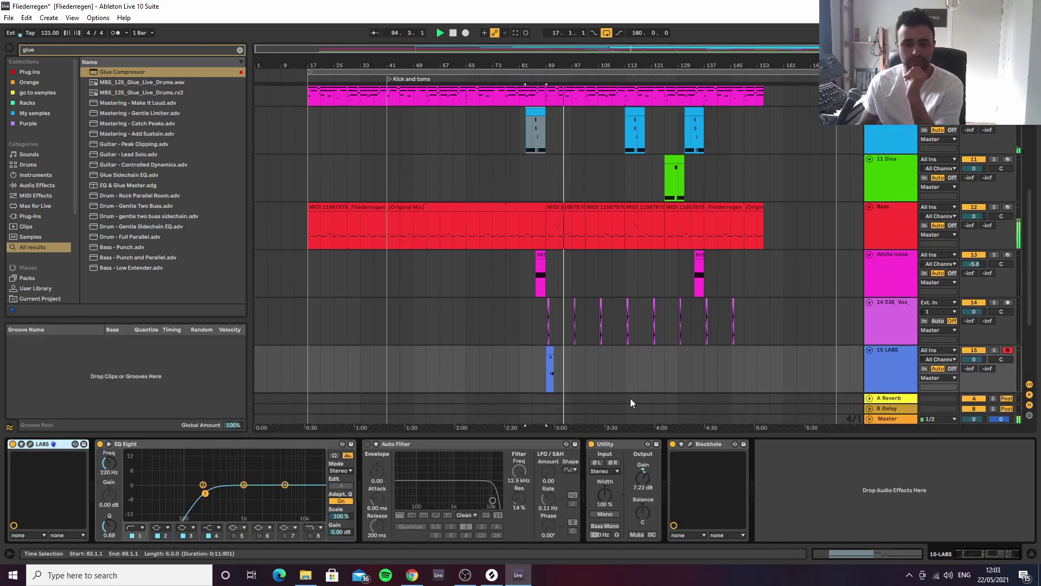
left_click(240, 49)
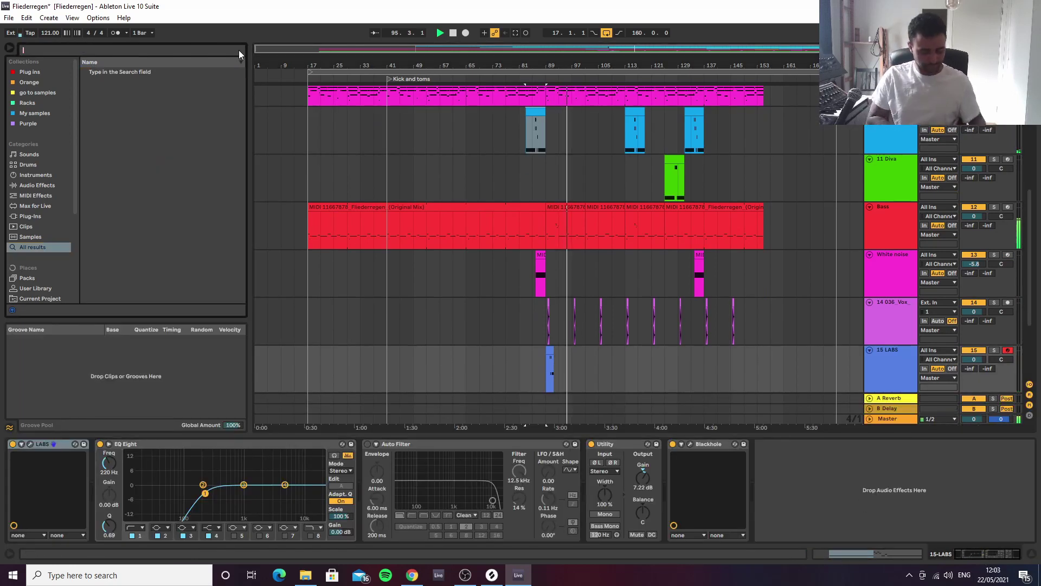
type("dela")
left_click_drag(138, 96, 846, 489)
Set the Delay's linked left and right times to 4 and its dry/wet to 33%, keeping the feedback at 50%.
left_click(816, 478)
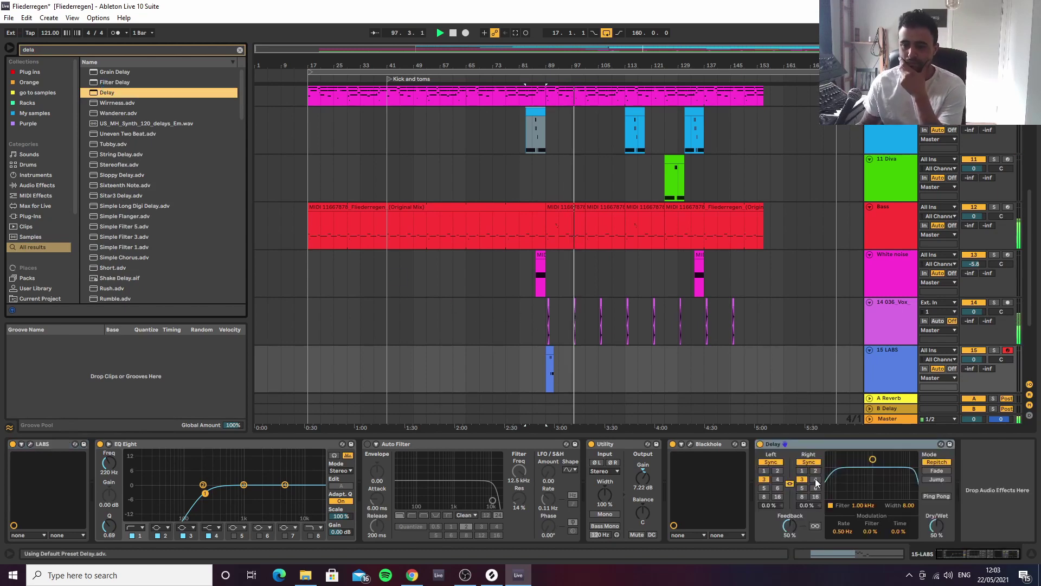
left_click_drag(939, 529, 939, 539)
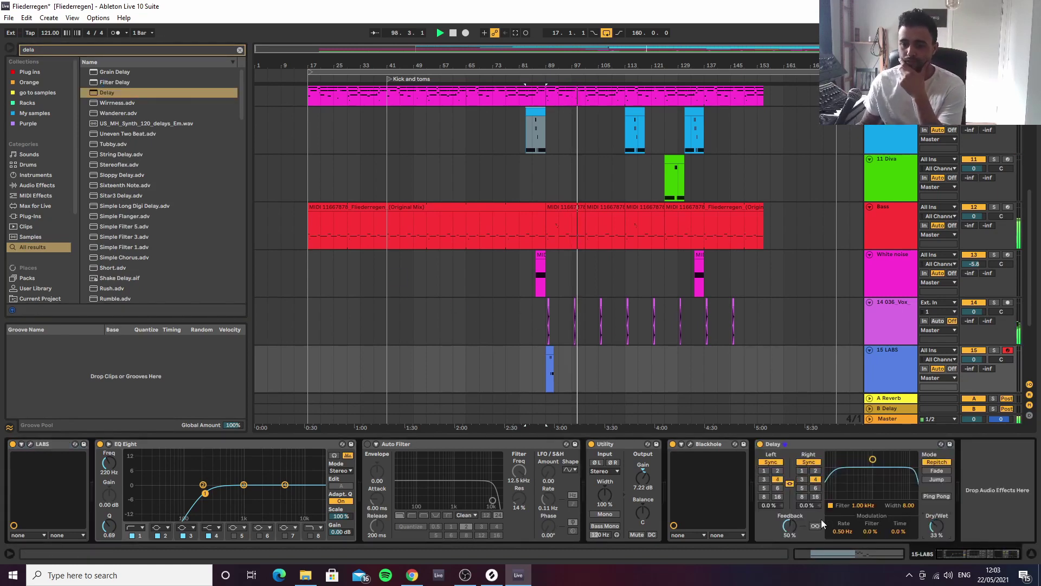
left_click(788, 520)
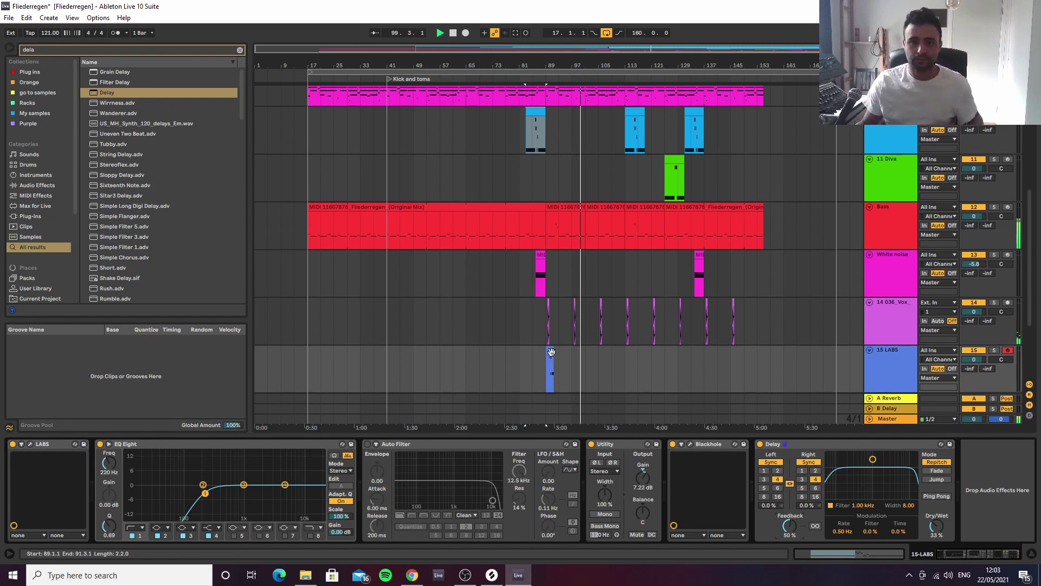
Copy the LABS clip to bar 101 and lower the LABS track's Utility gain to 3.89 dB.
left_click_drag(545, 352, 586, 354)
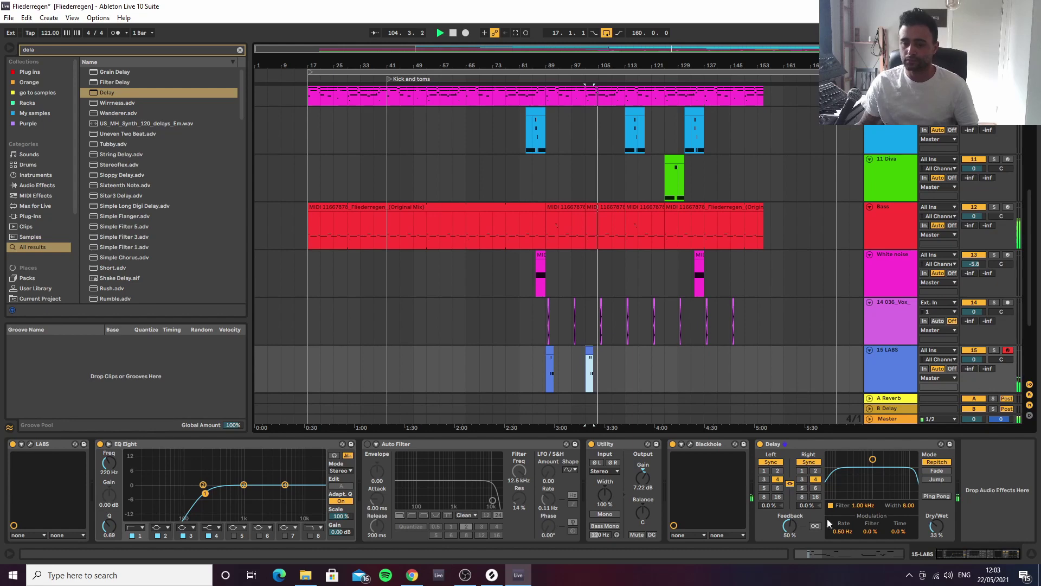
mouse_move(642, 482)
left_mouse_down()
mouse_move(642, 498)
mouse_move(642, 471)
left_mouse_up()
key("Delete")
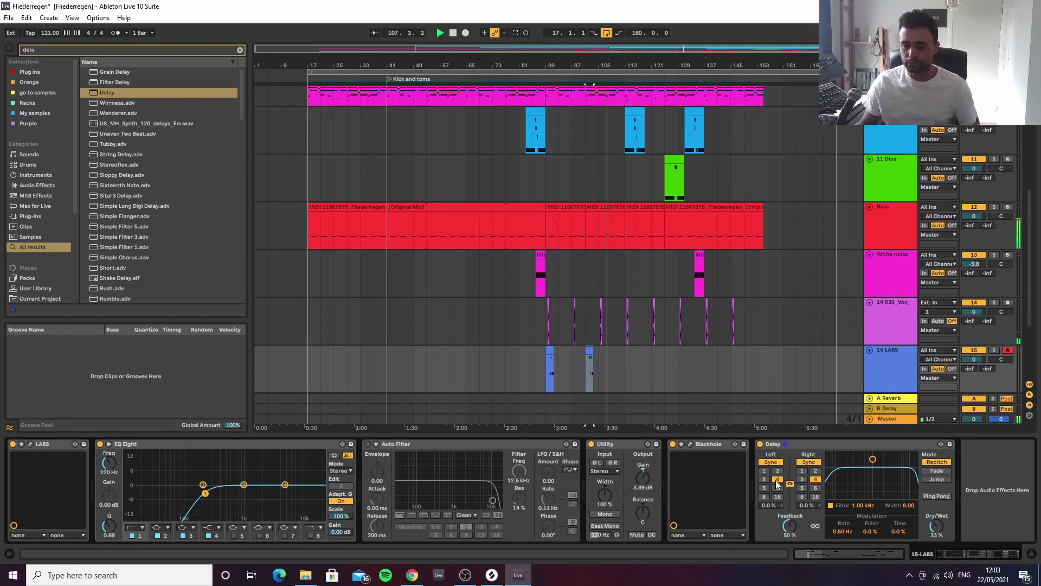
Set the LABS Delay to 55% feedback and 27% dry/wet, with its filter at 1.55 kHz and width 5.87.
left_click_drag(791, 527, 792, 524)
left_click_drag(936, 527, 935, 532)
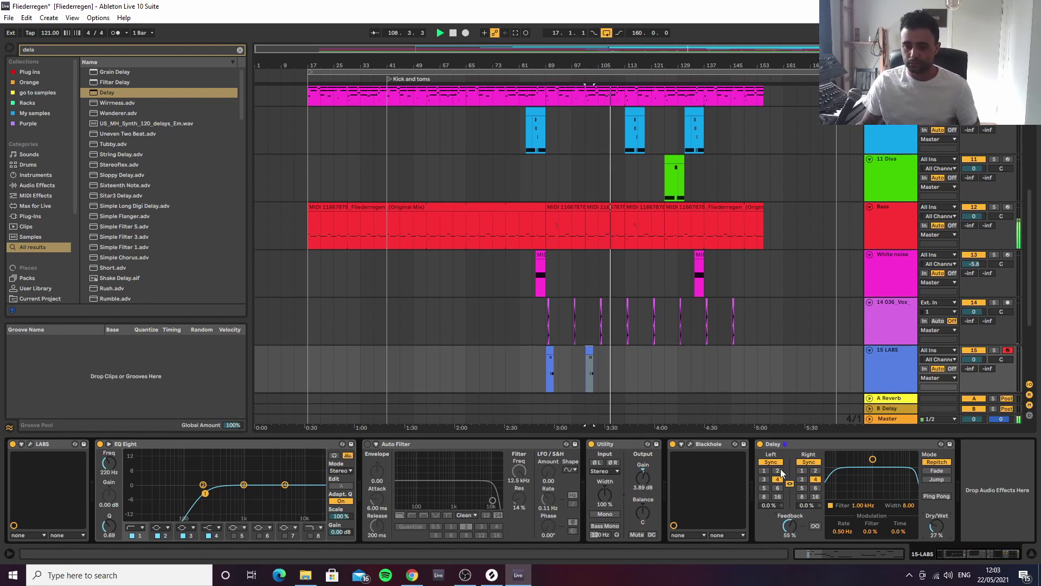
left_click_drag(871, 461, 879, 469)
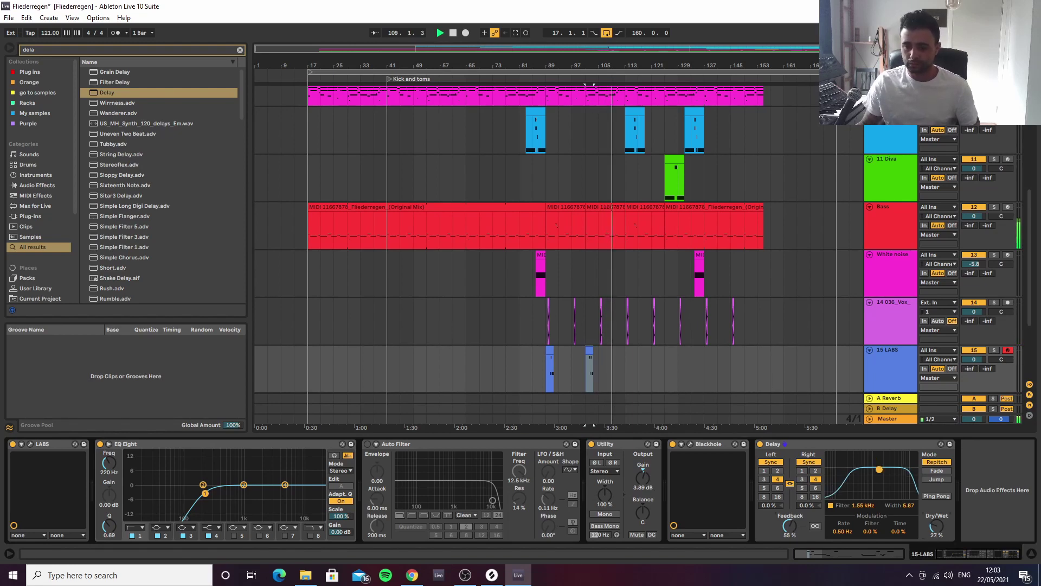
Unlink the Delay's left and right channels and set the right time to 8, with the left at 4.
left_click(764, 496)
left_click(789, 482)
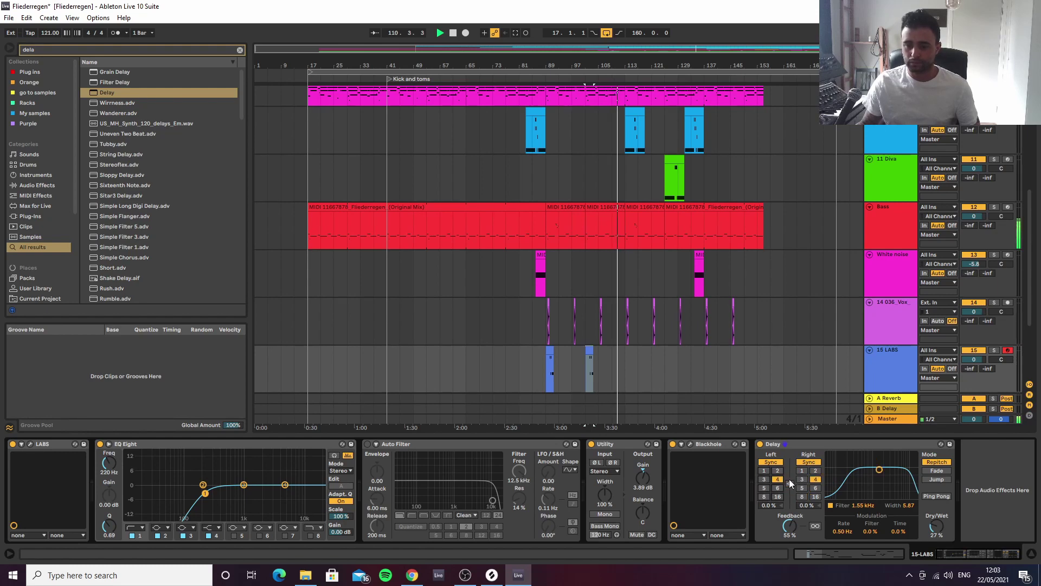
left_click(803, 497)
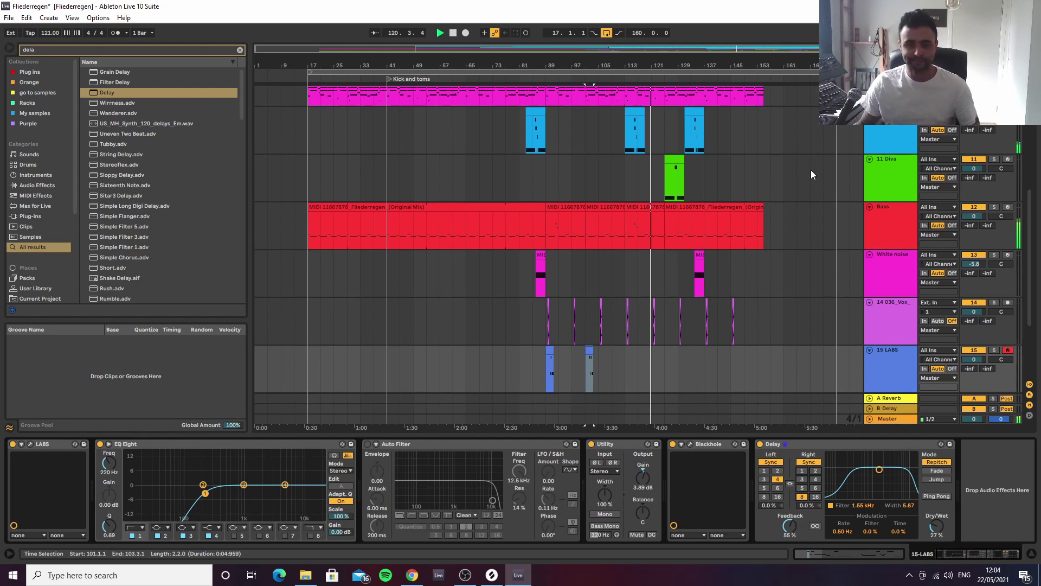
Raise the low-cut band of the Diva track's EQ Eight to 100 Hz.
scroll(811, 179, "up", 3)
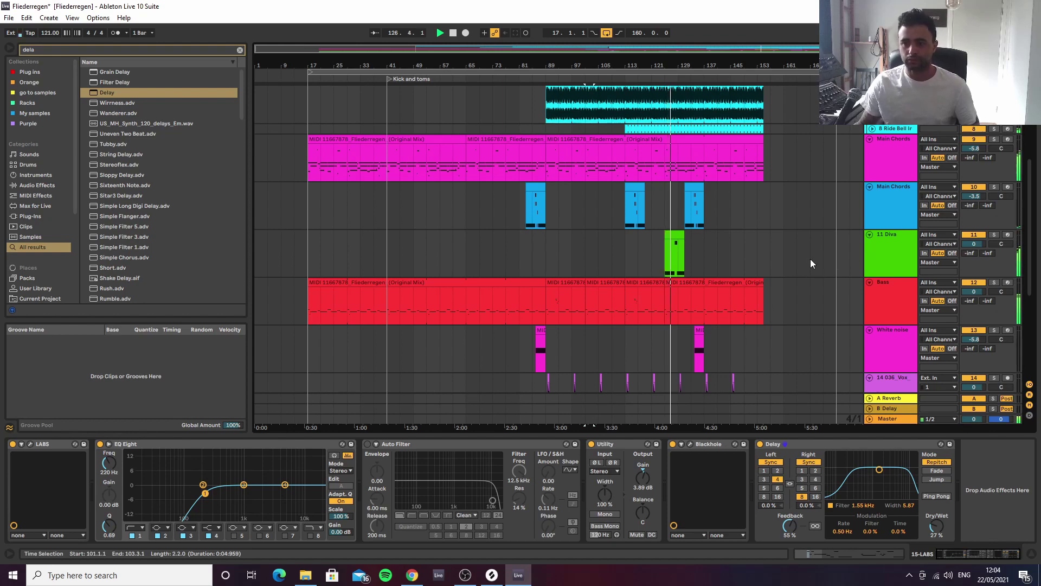
left_click(897, 268)
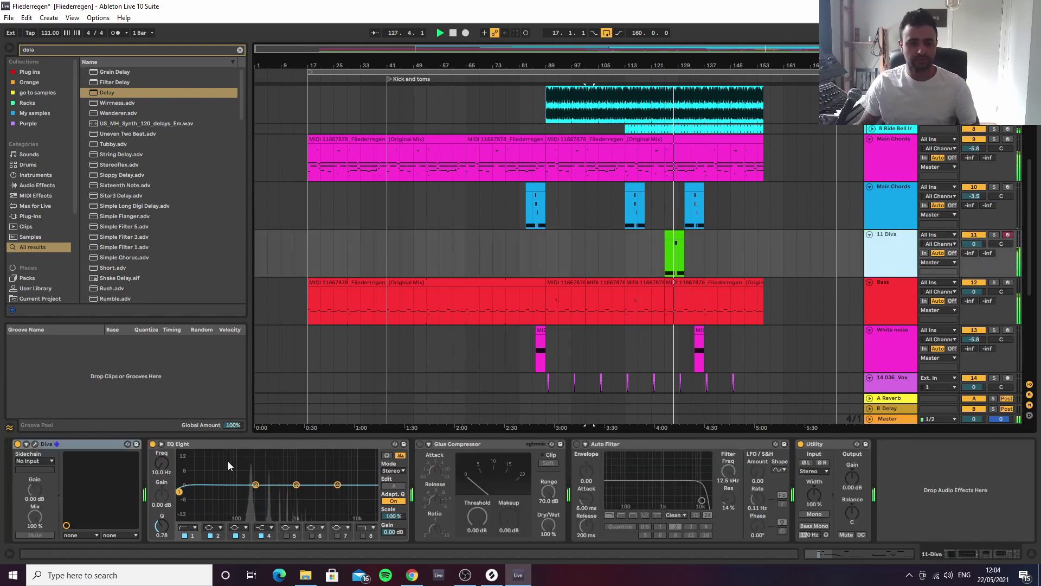
left_click_drag(179, 491, 238, 493)
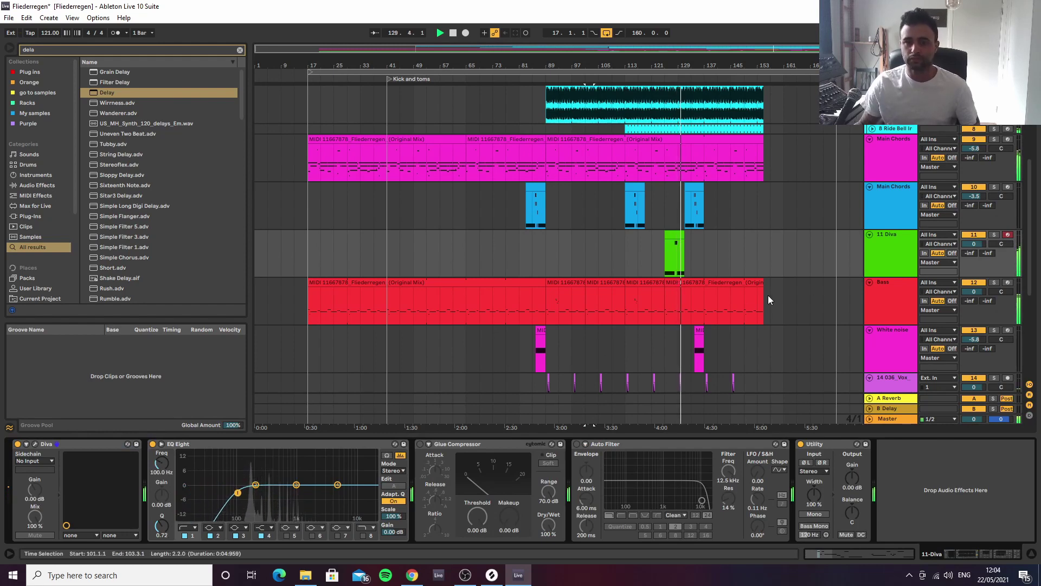
Copy the LABS clip at bar 101 to bar 129.
scroll(804, 221, "down", 6)
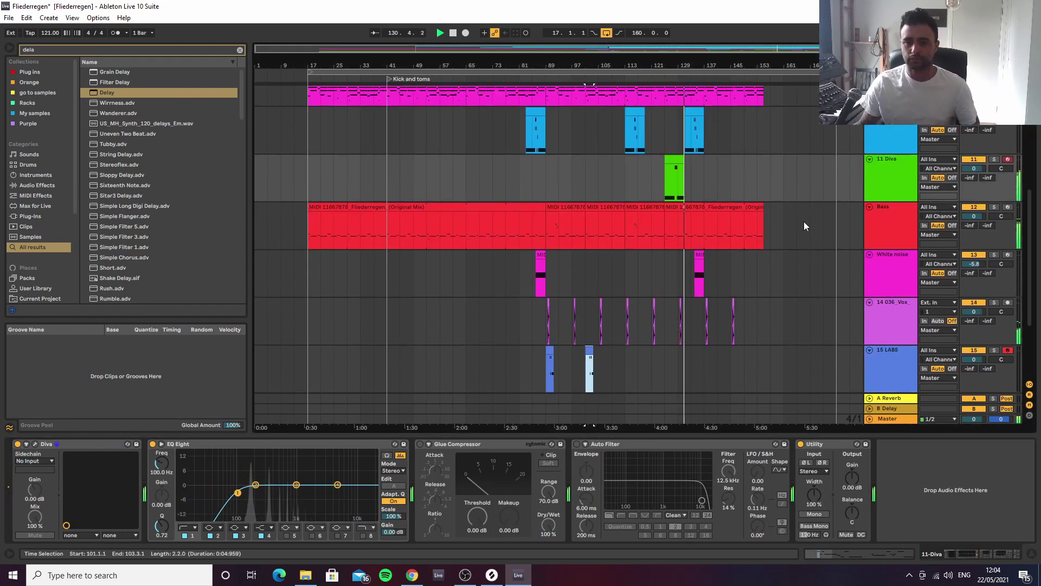
left_click_drag(588, 231, 676, 232)
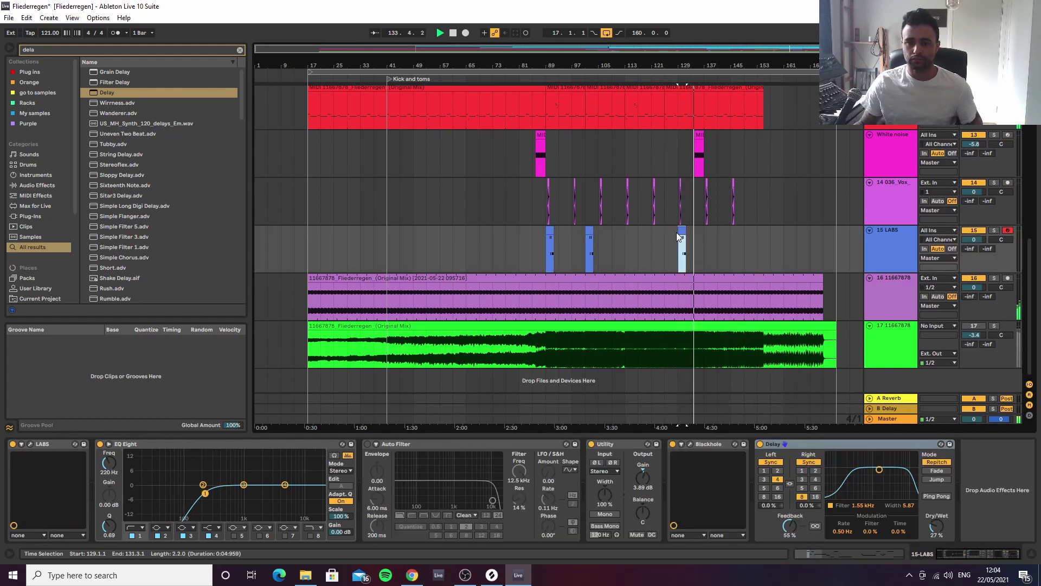
Stop the playback of the arrangement.
scroll(721, 199, "up", 1)
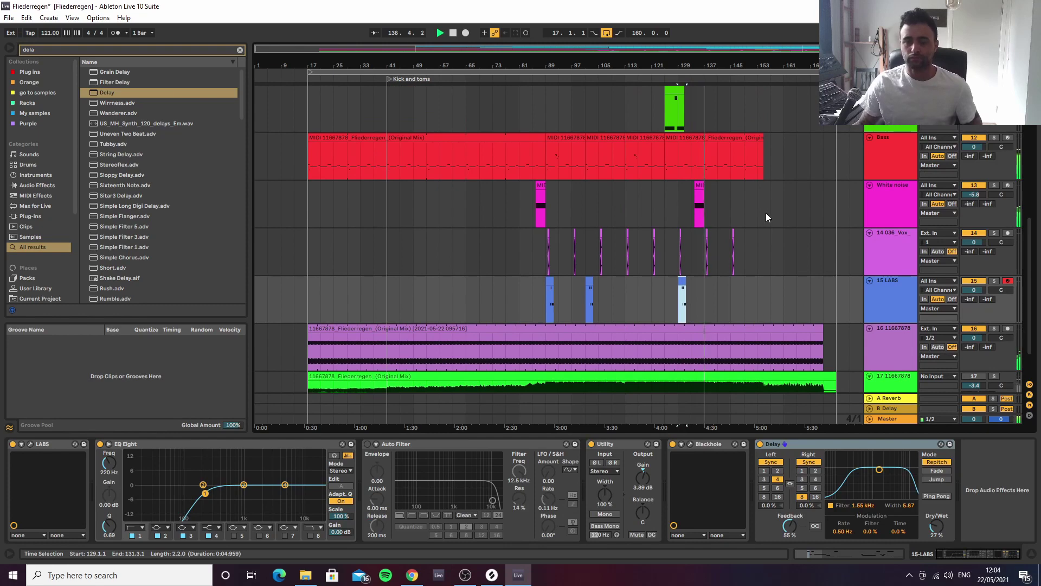
scroll(794, 266, "up", 5)
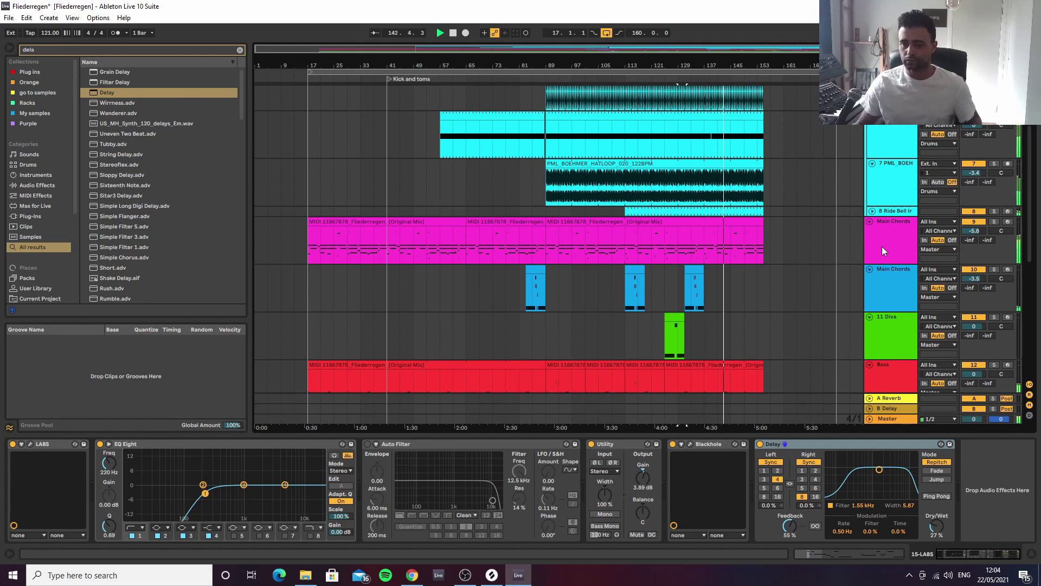
key("space")
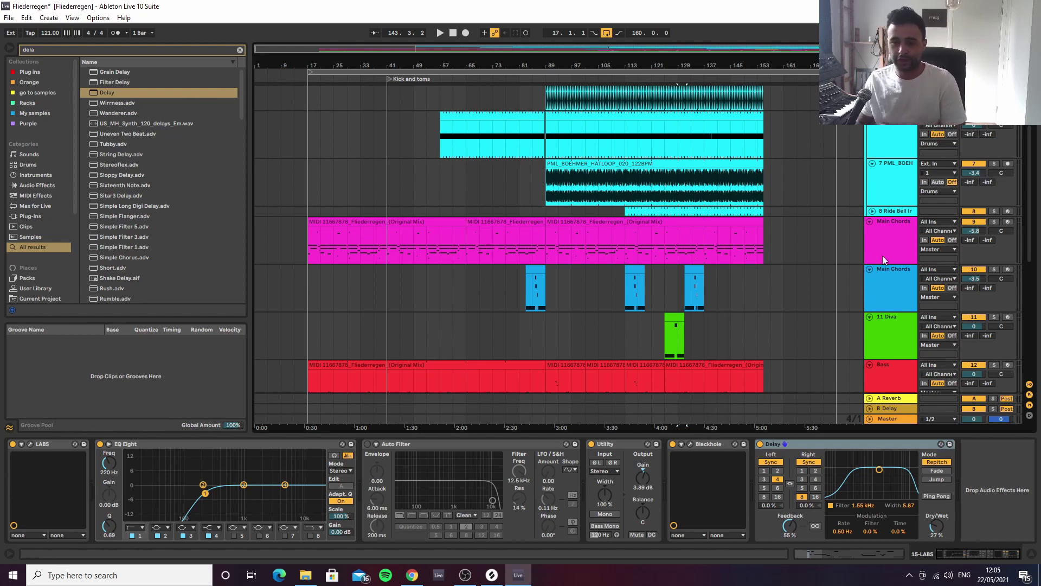
Select the LABS track, place the playback start at bar 89, and zoom in on the first LABS clip.
scroll(837, 258, "down", 5)
left_click(909, 276)
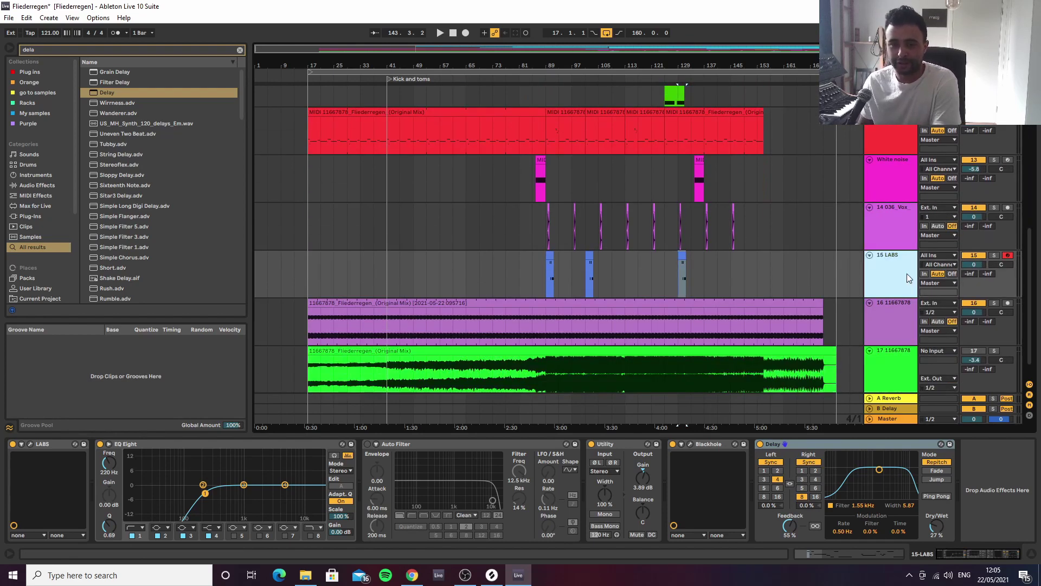
left_click(546, 276)
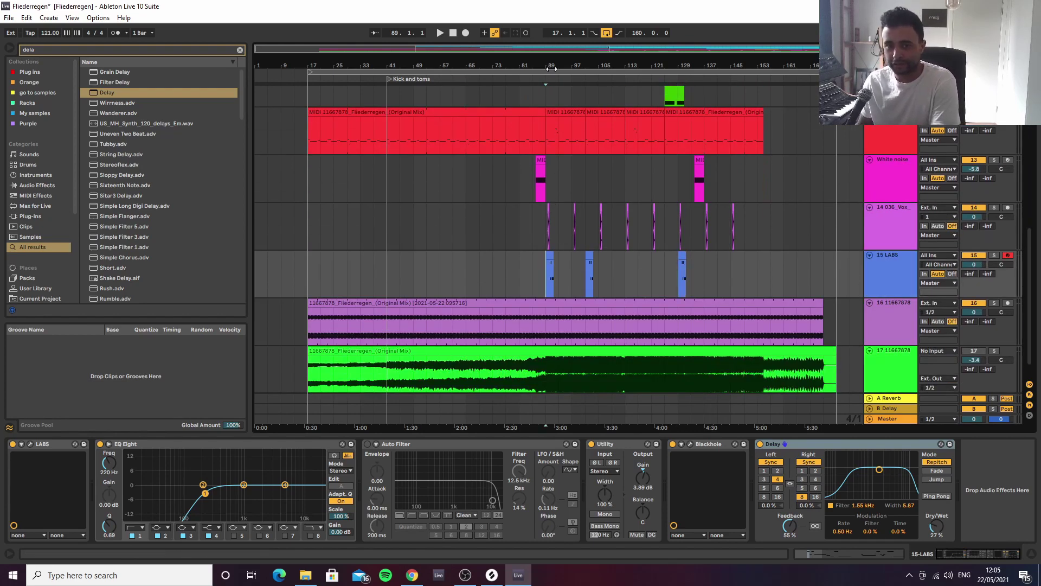
left_click_drag(559, 66, 574, 81)
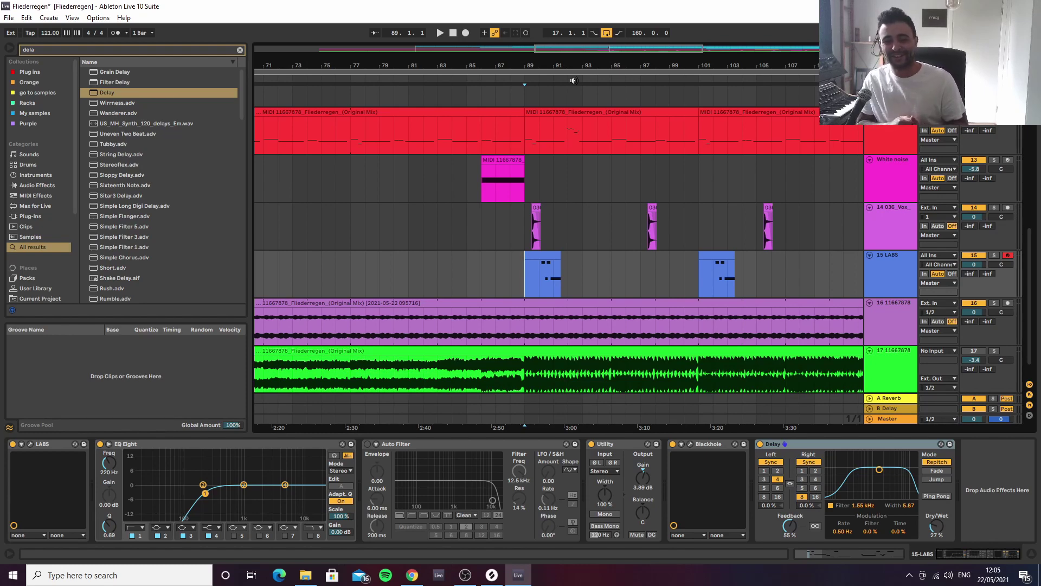
Solo the original Fliederregen reference track and play it from bar 89.
left_click(524, 234)
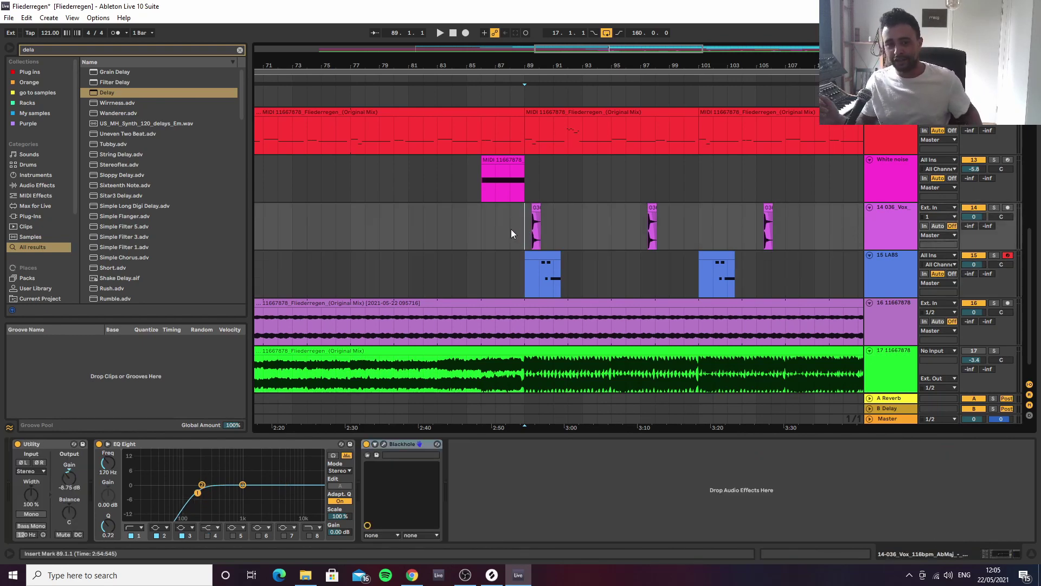
scroll(563, 204, "up", 10)
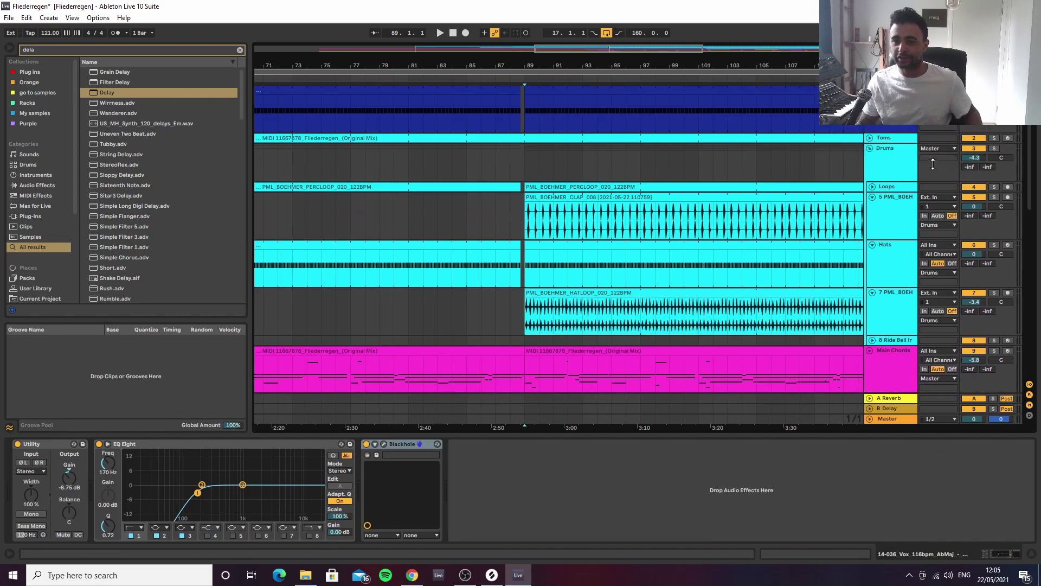
scroll(932, 164, "down", 10)
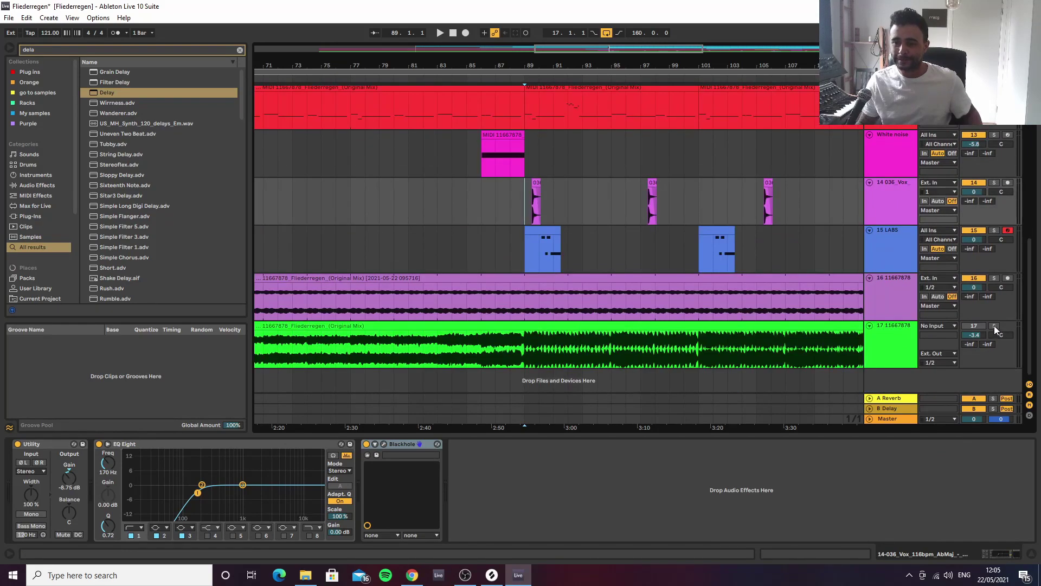
left_click(995, 326)
left_click(533, 351)
key("space")
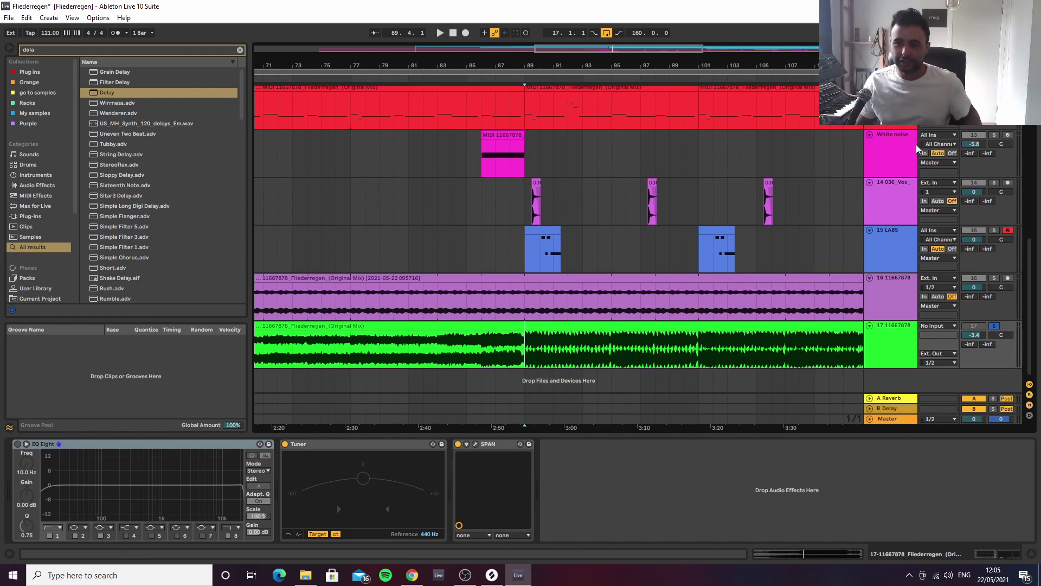
Check the Blackhole reverb settings on the 036 Vox track, close the plug-in, and replay the reference from bar 89.
left_click(890, 204)
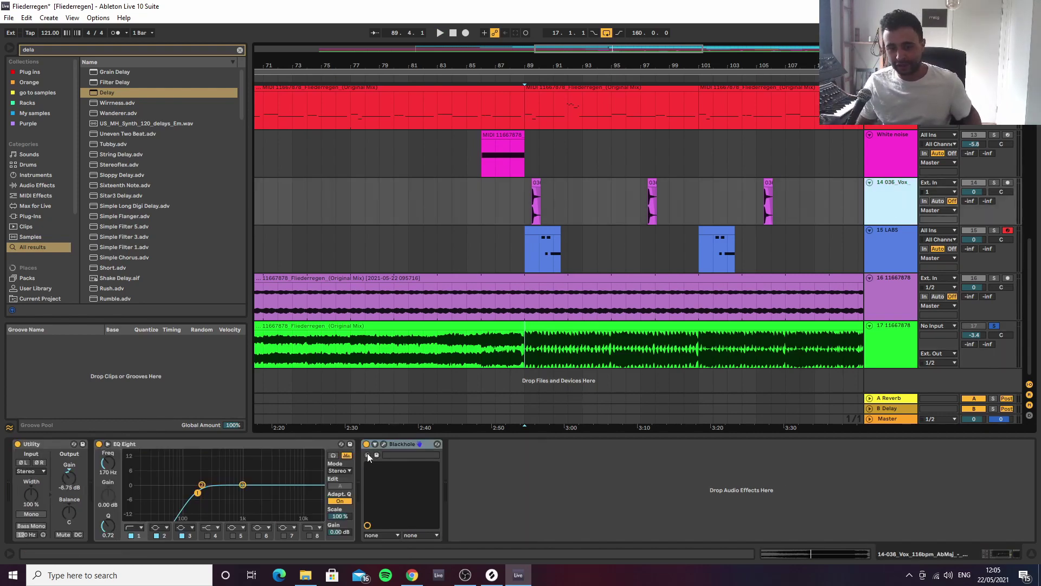
left_click(384, 444)
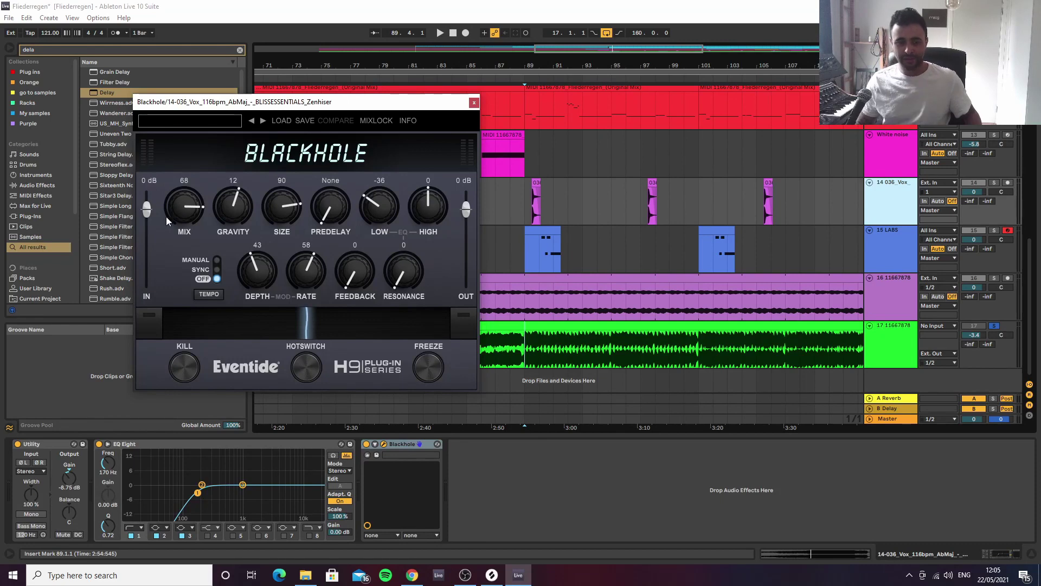
left_click(474, 103)
key("space")
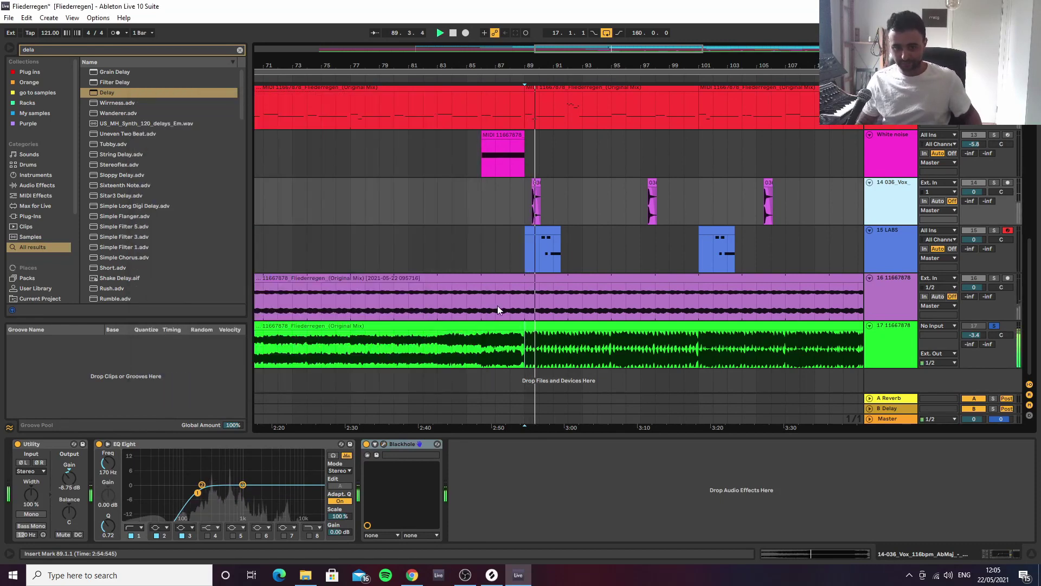
key("space")
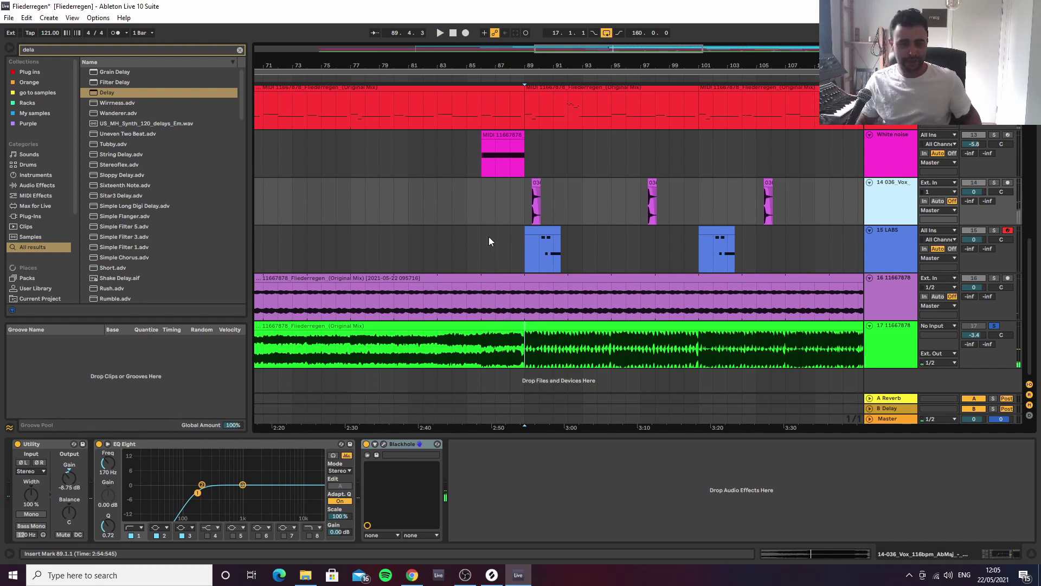
Play the reference from bar 90, stop it, and briefly solo the LABS track for comparison.
left_click(538, 245)
key("space")
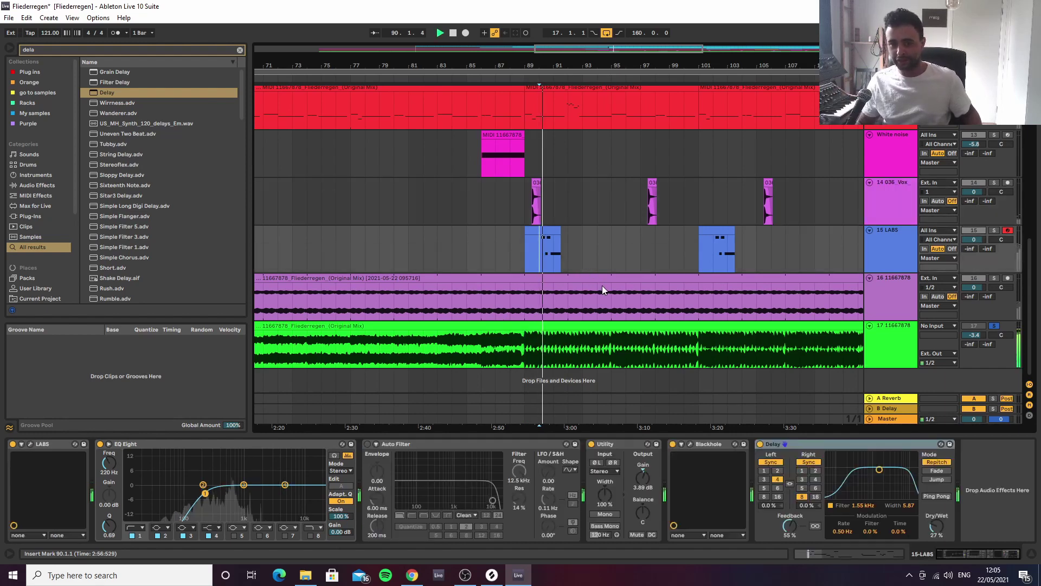
key("space")
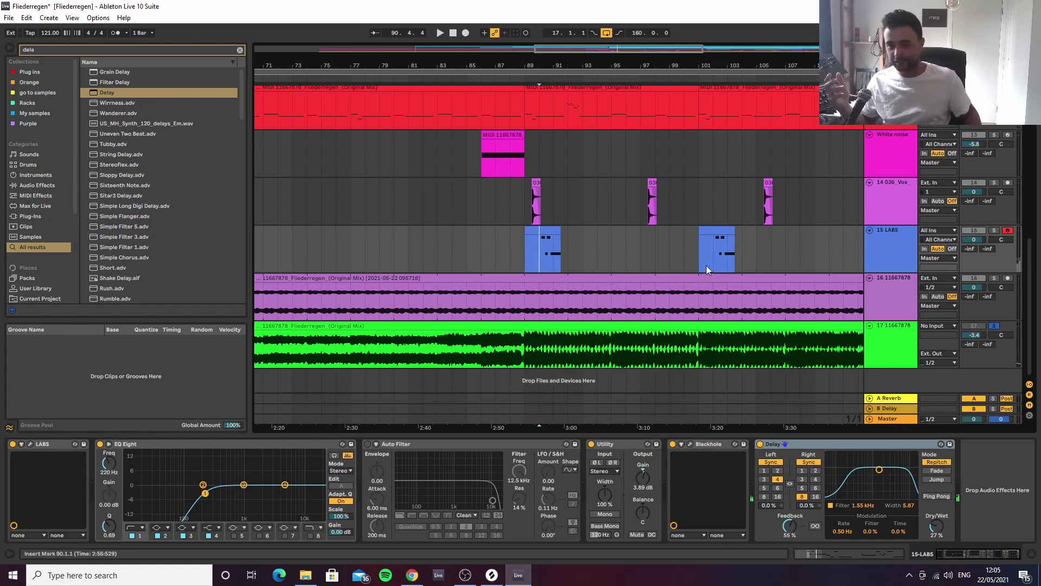
key("s")
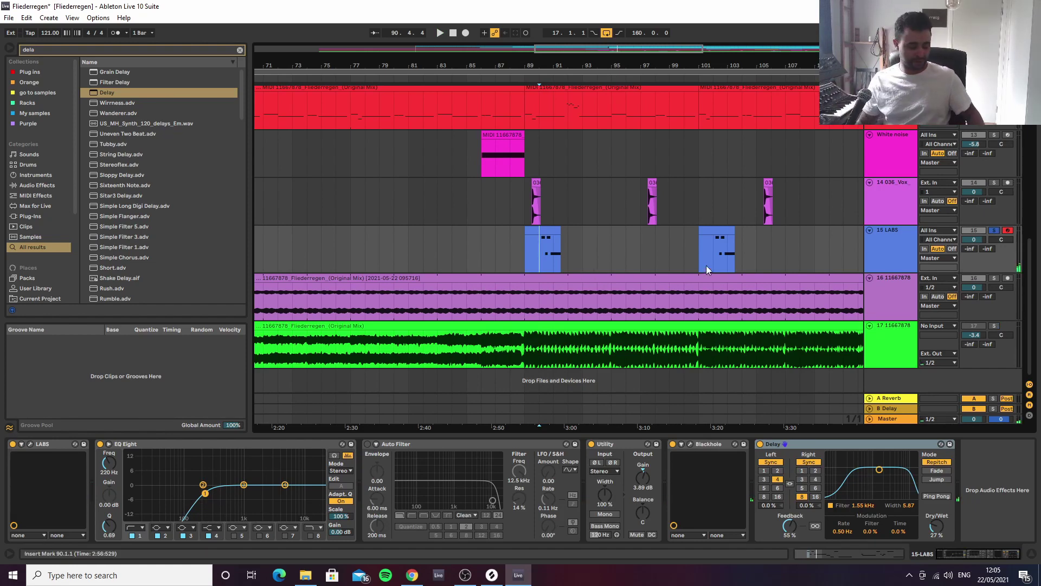
key("s")
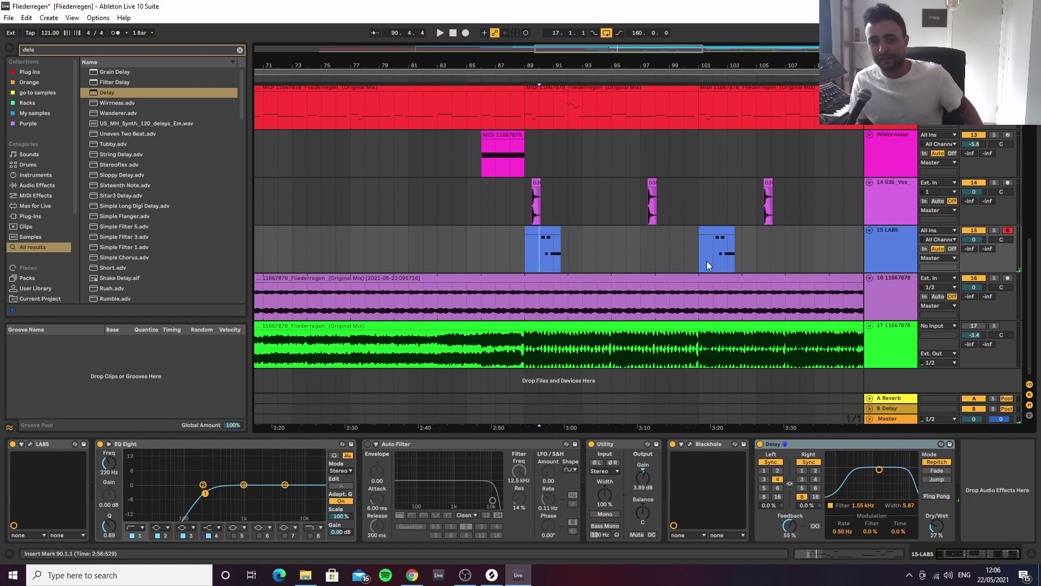
Open the first Main Chords MIDI clip, starting at bar 17, in the note editor.
left_click_drag(755, 63, 754, 19)
scroll(652, 208, "up", 1)
scroll(652, 211, "up", 7)
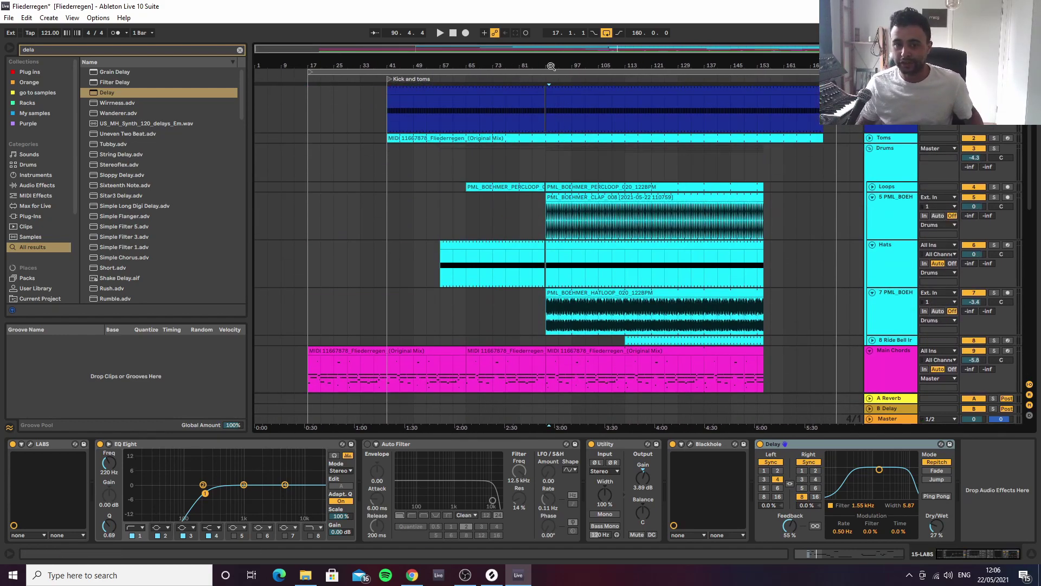
left_click_drag(552, 67, 555, 90)
scroll(427, 186, "down", 3)
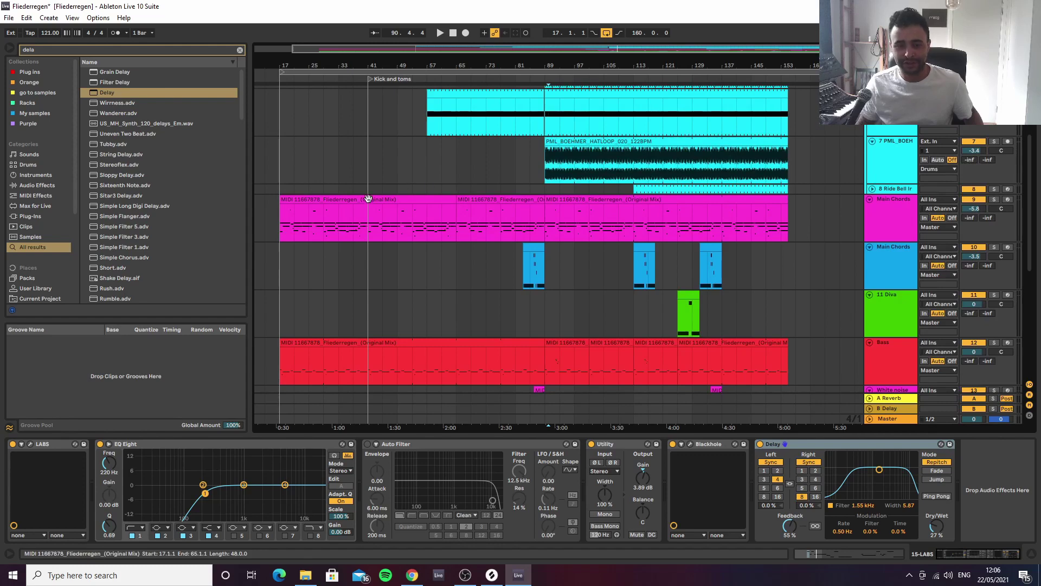
left_click(369, 199)
double_click(406, 200)
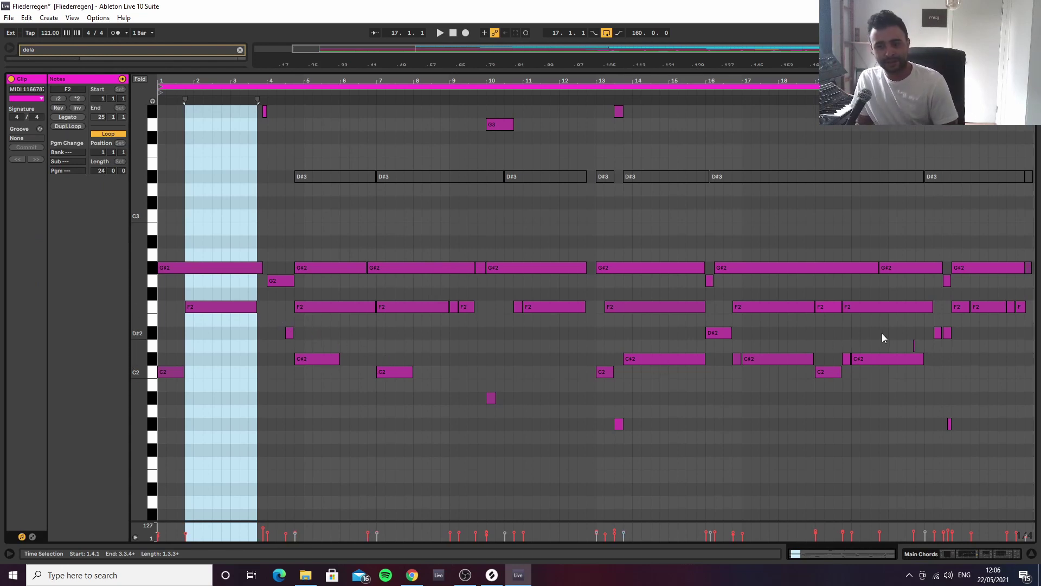
Examine the full pitch range of the notes in the Main Chords clip and close the note editor.
left_click(897, 345)
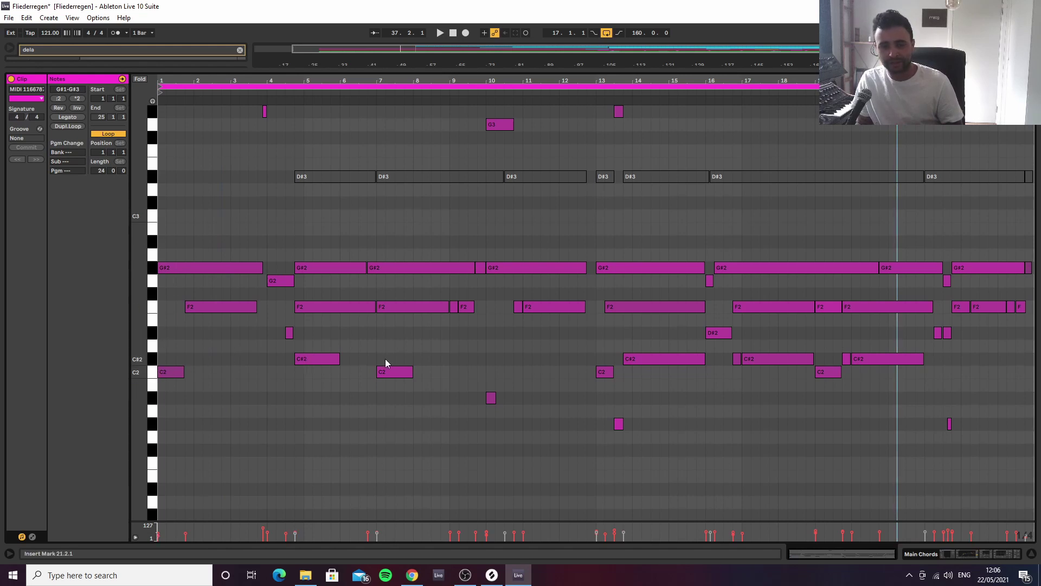
scroll(298, 344, "up", 2)
scroll(294, 354, "down", 7)
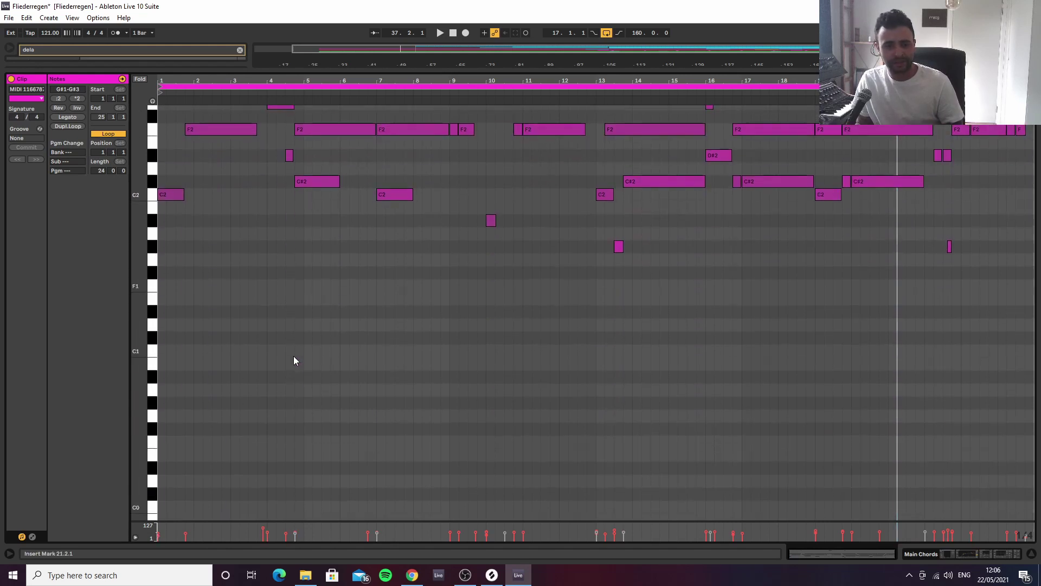
scroll(294, 361, "up", 4)
scroll(291, 361, "up", 1)
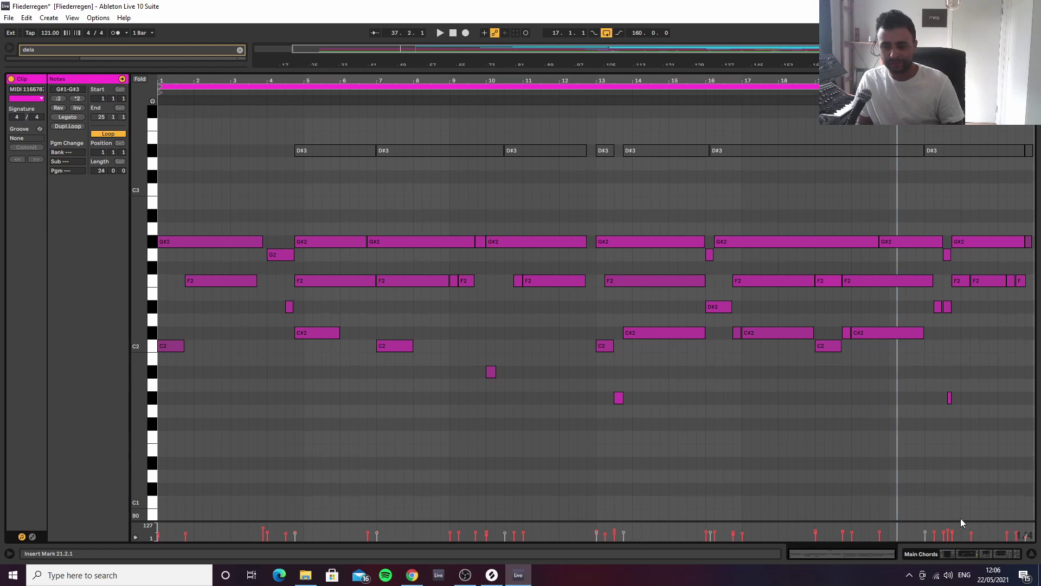
left_click(1030, 554)
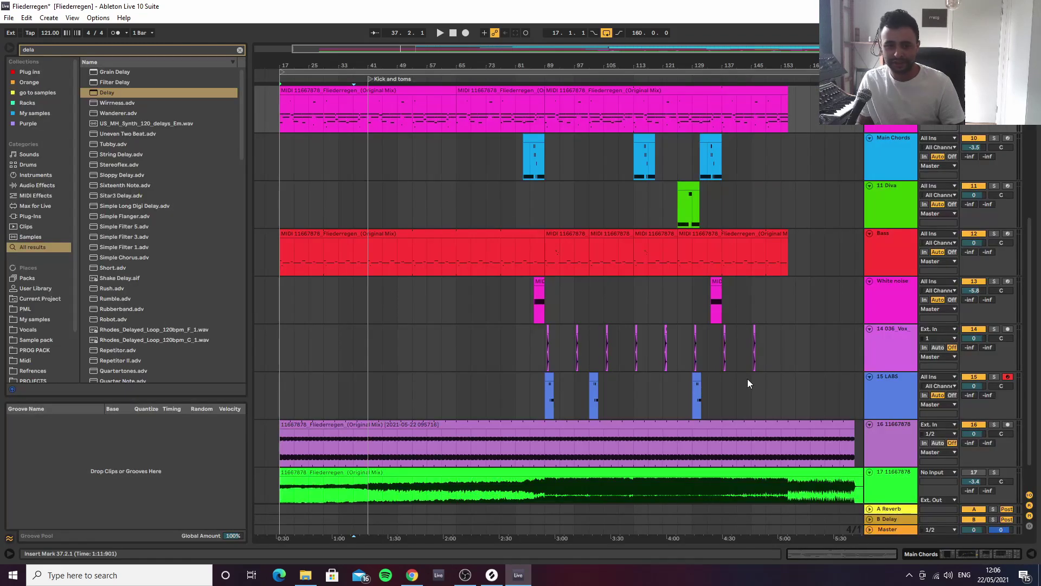
Examine the notes of the first Bass clip and return to the arrangement.
double_click(289, 235)
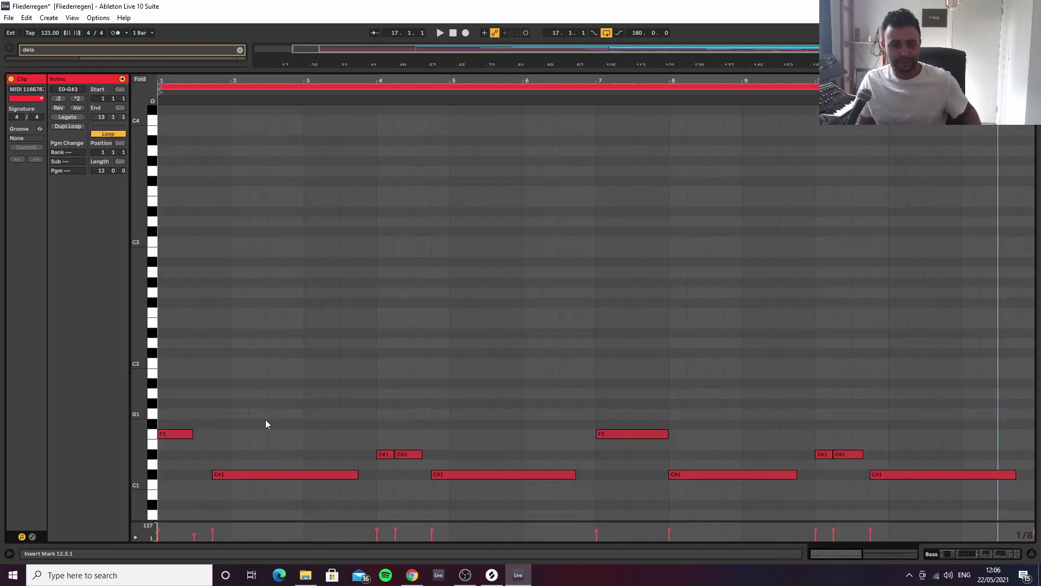
left_click(1032, 556)
scroll(389, 265, "up", 5)
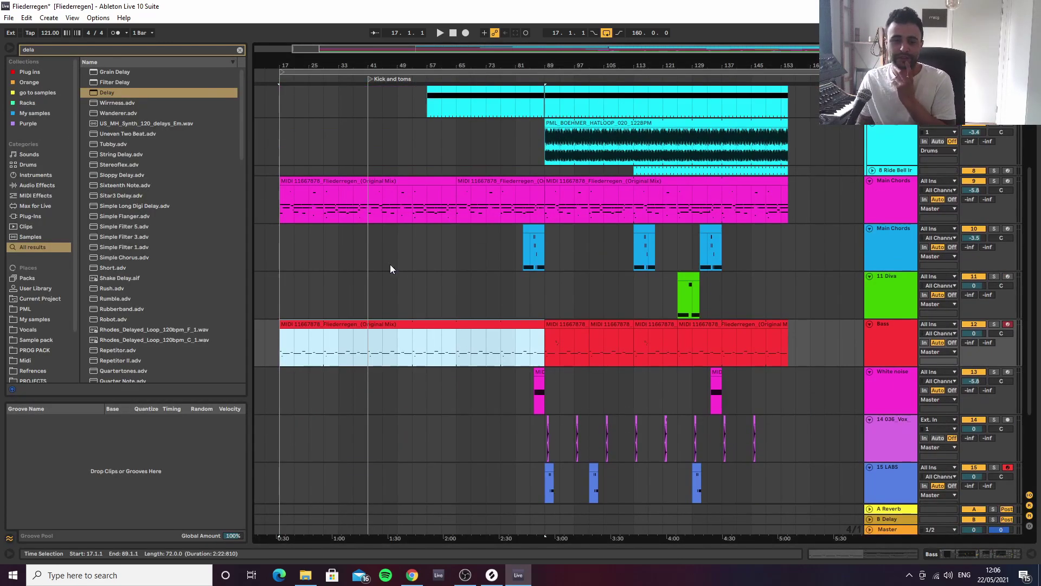
Place the playback start at bar 21 on the Main Chords track and play the arrangement.
left_click(382, 232)
left_click(286, 264)
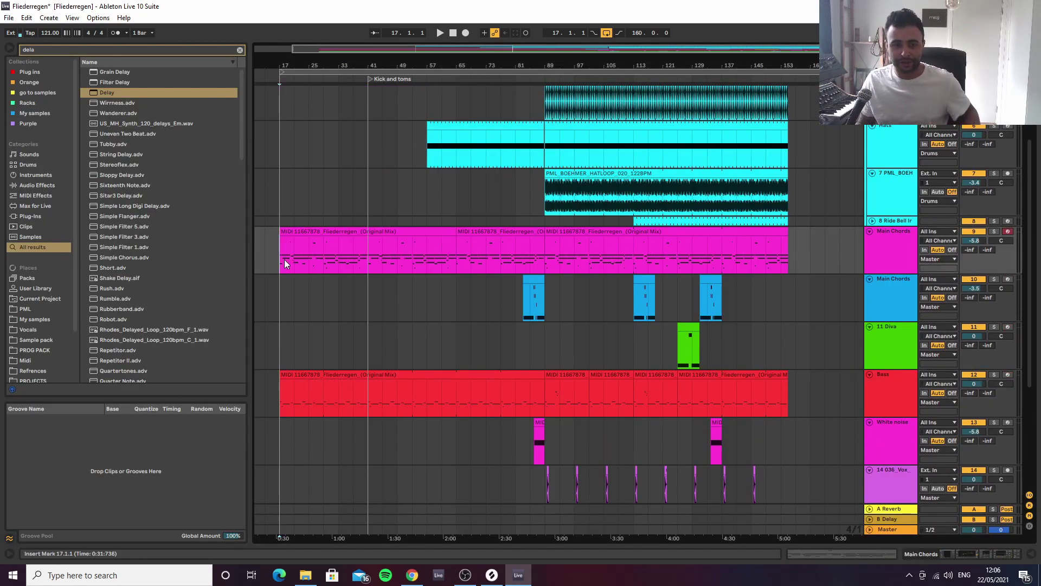
left_click(295, 259)
key("space")
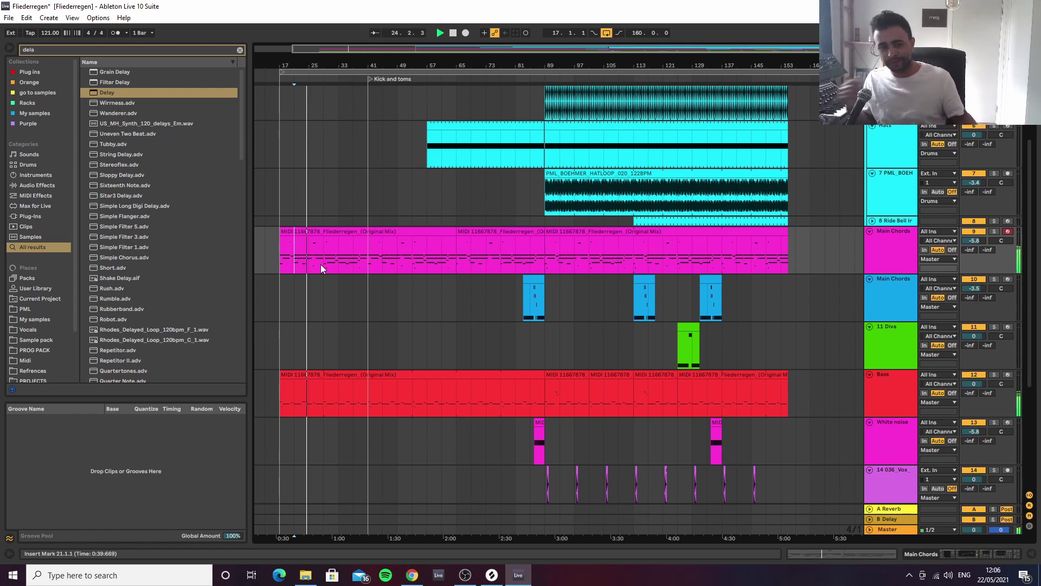
In the first Main Chords clip, extend the short F2 note at bar 9 and the G#2 note above it to bar 10.
double_click(330, 232)
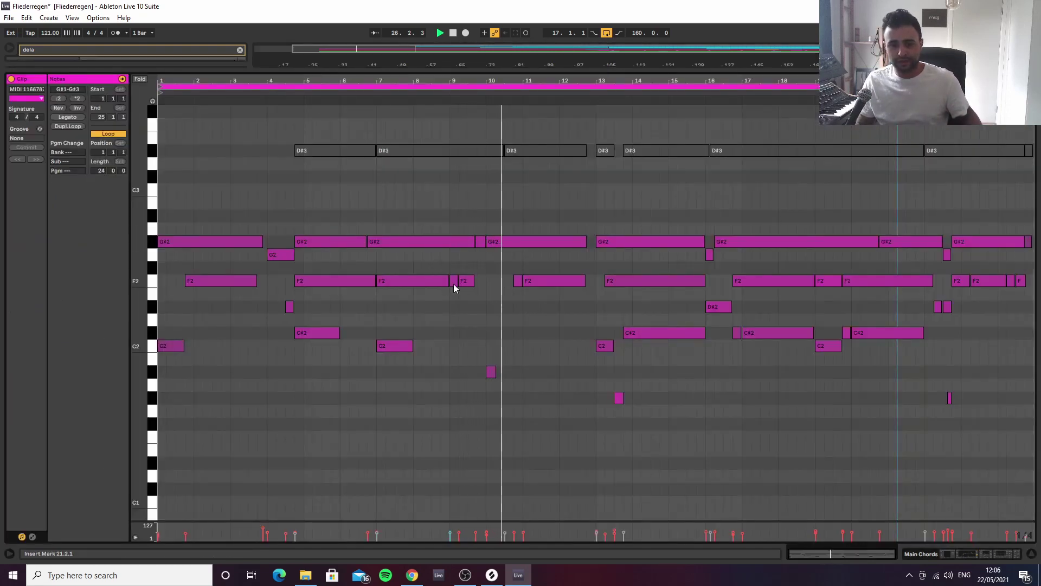
left_click_drag(457, 281, 486, 282)
left_click_drag(476, 242, 486, 242)
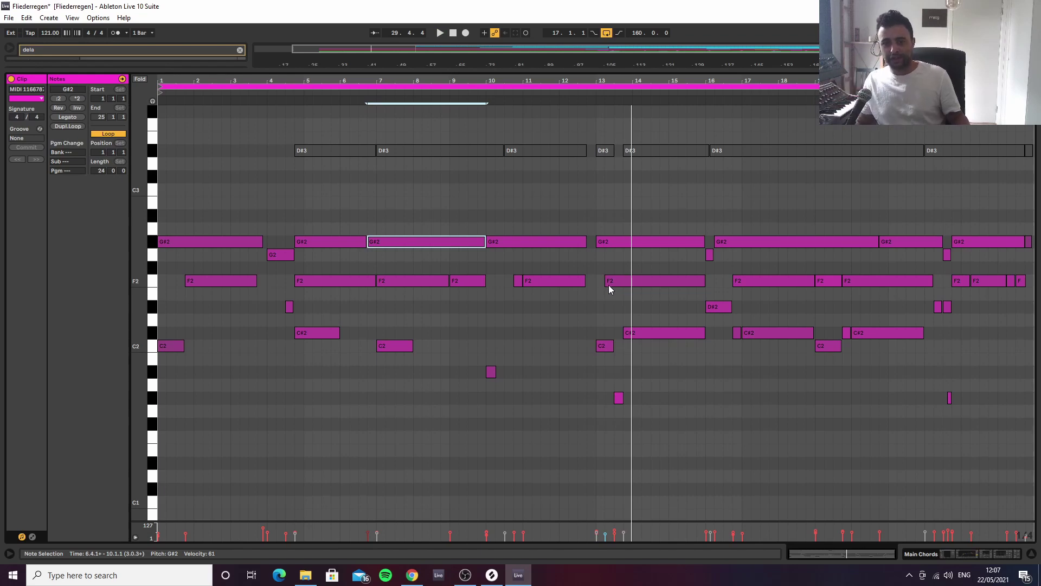
left_click(1031, 553)
scroll(955, 185, "up", 3)
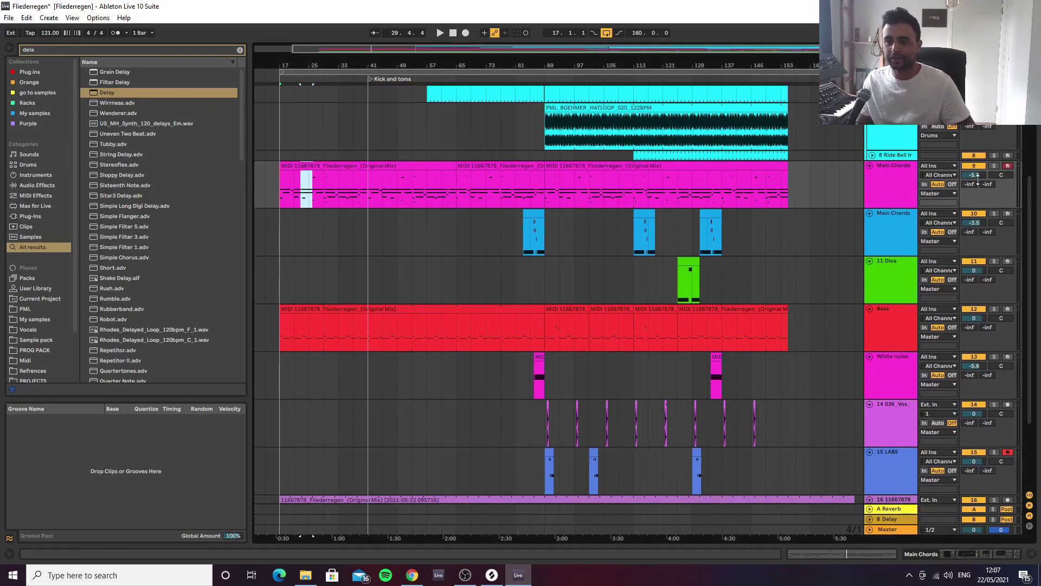
Review the edited notes of the first Main Chords clip and return to the arrangement.
left_click(909, 186)
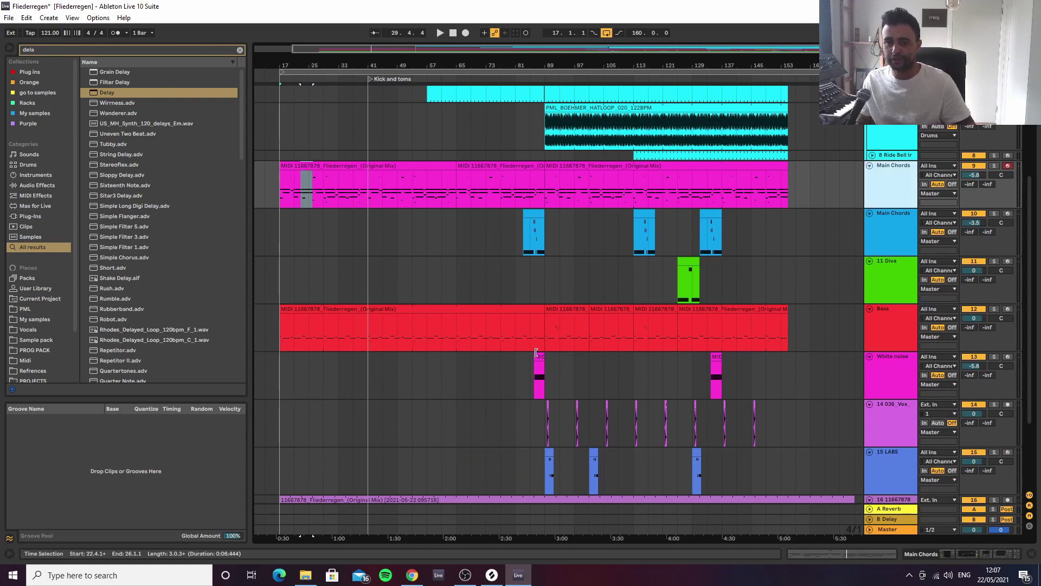
double_click(378, 185)
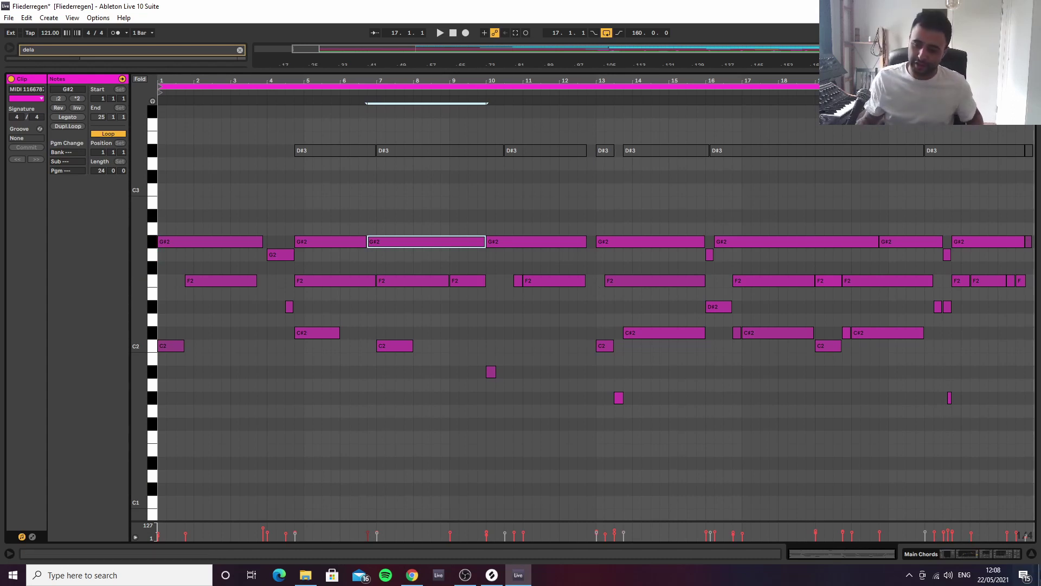
left_click(1032, 553)
scroll(619, 311, "up", 3)
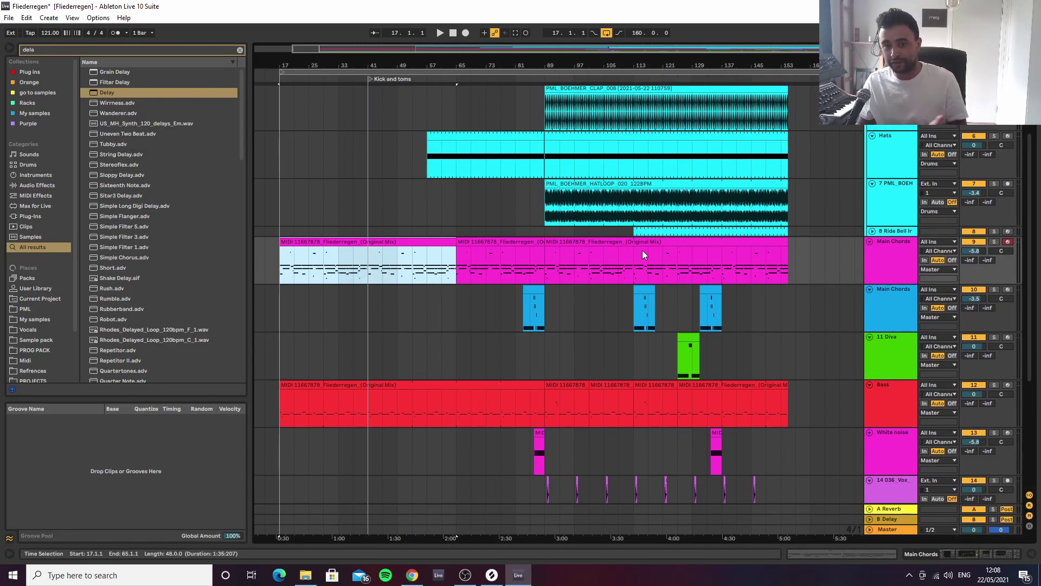
Show the device chain of the upper Main Chords track and open its Diva synth window.
left_click(892, 262)
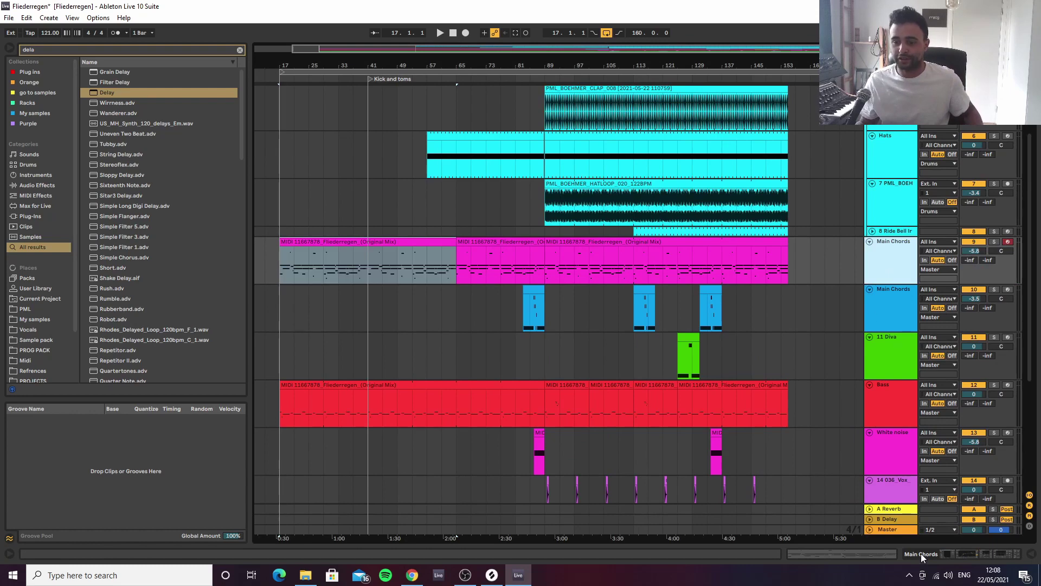
left_click(957, 551)
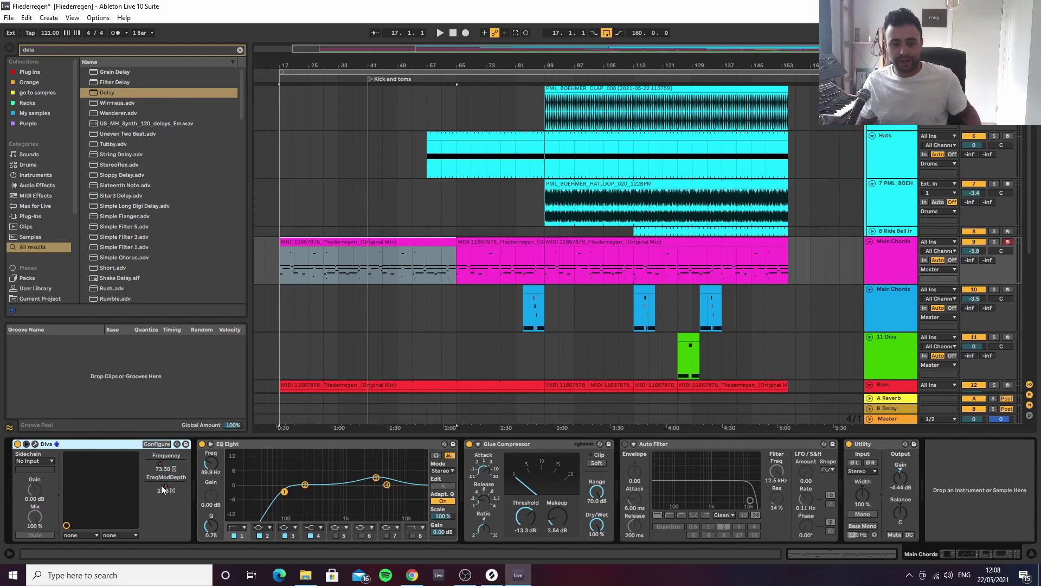
left_click(36, 444)
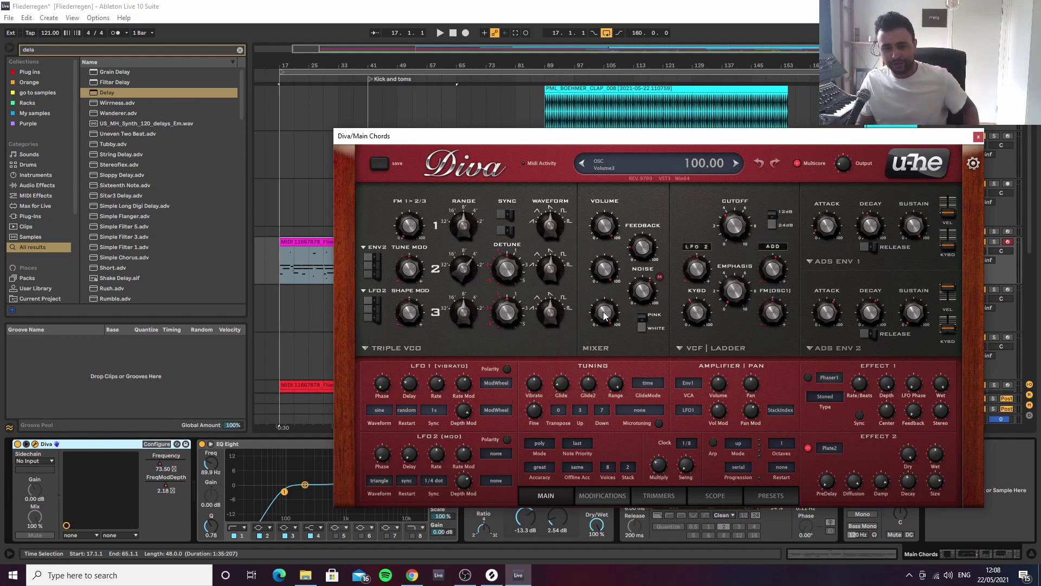
Solo the Main Chords track and try lowering the volume of Diva's third oscillator between playbacks.
left_click_drag(605, 315, 630, 440)
key("space")
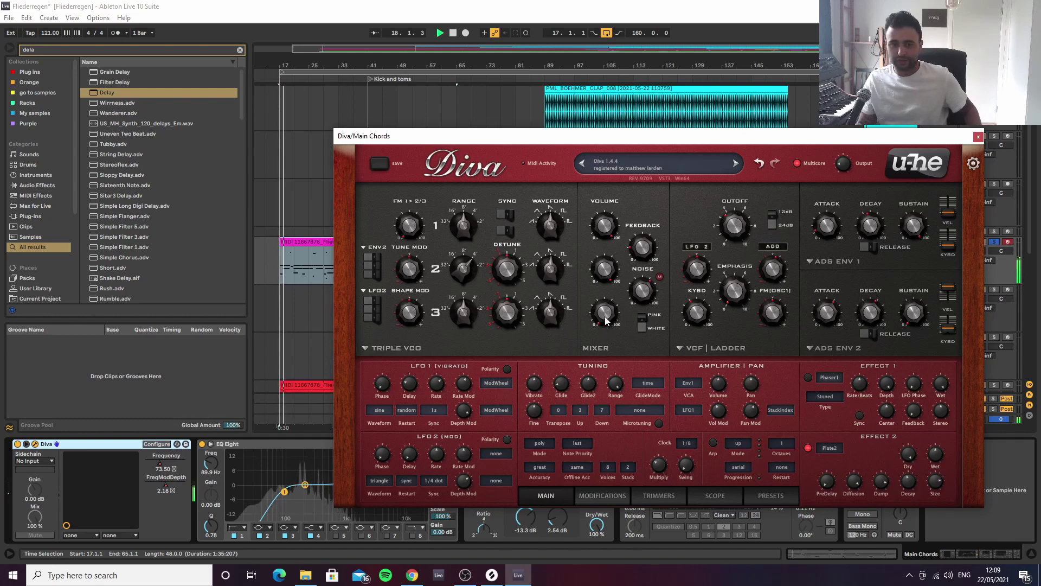
mouse_move(608, 316)
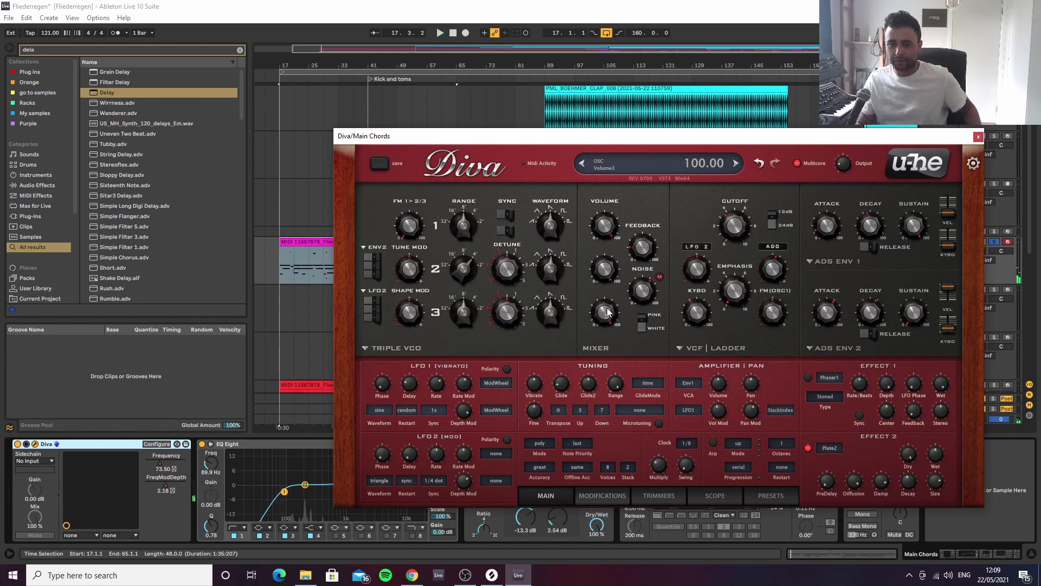
left_click_drag(607, 312, 611, 349)
mouse_move(604, 230)
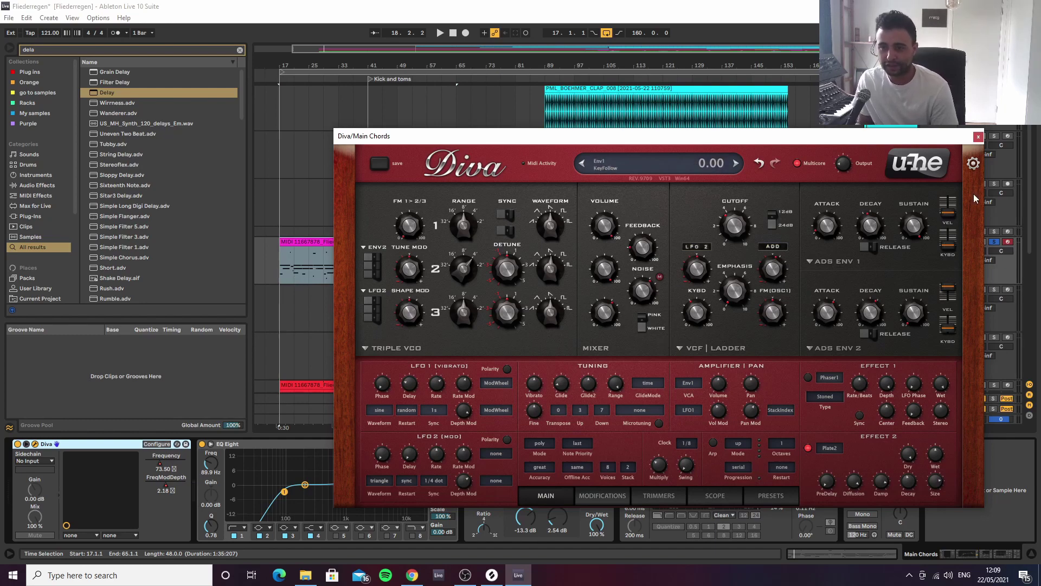
Close the Diva window and clear the browser's search term.
left_click(978, 137)
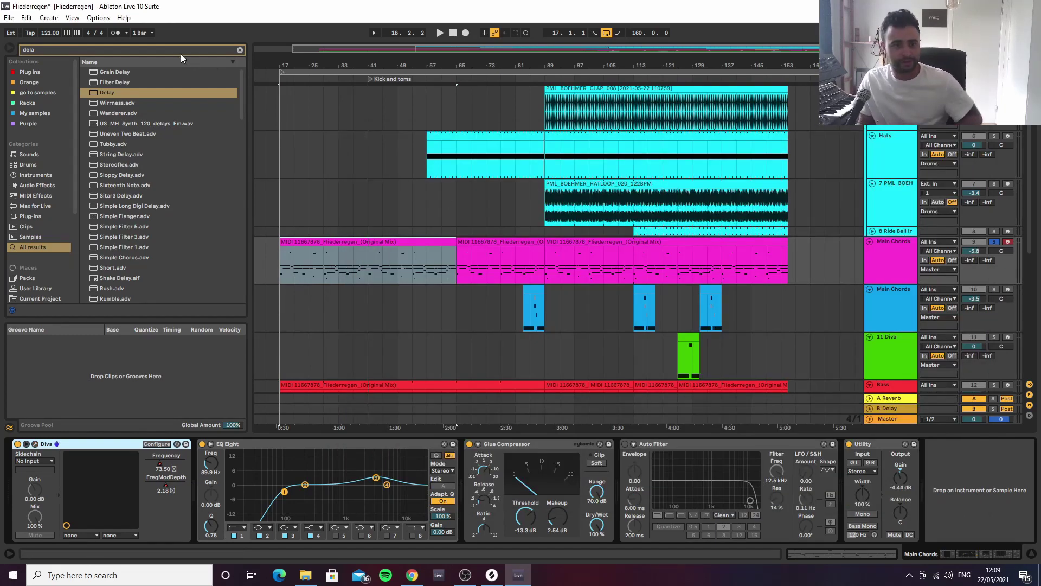
left_click(239, 50)
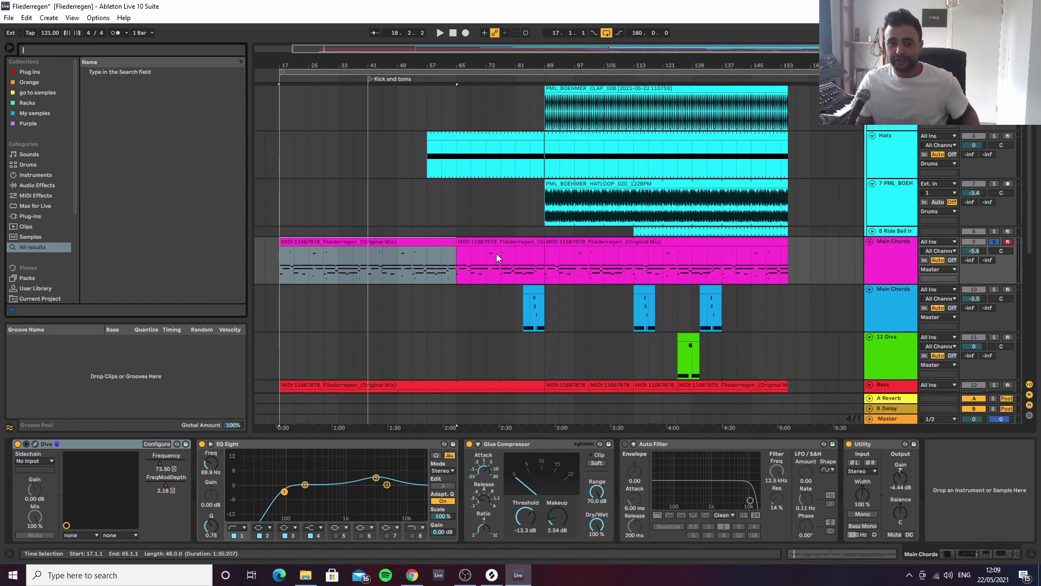
Solo the White noise track and play its first clip from bar 86.
scroll(808, 270, "up", 5)
scroll(629, 218, "down", 5)
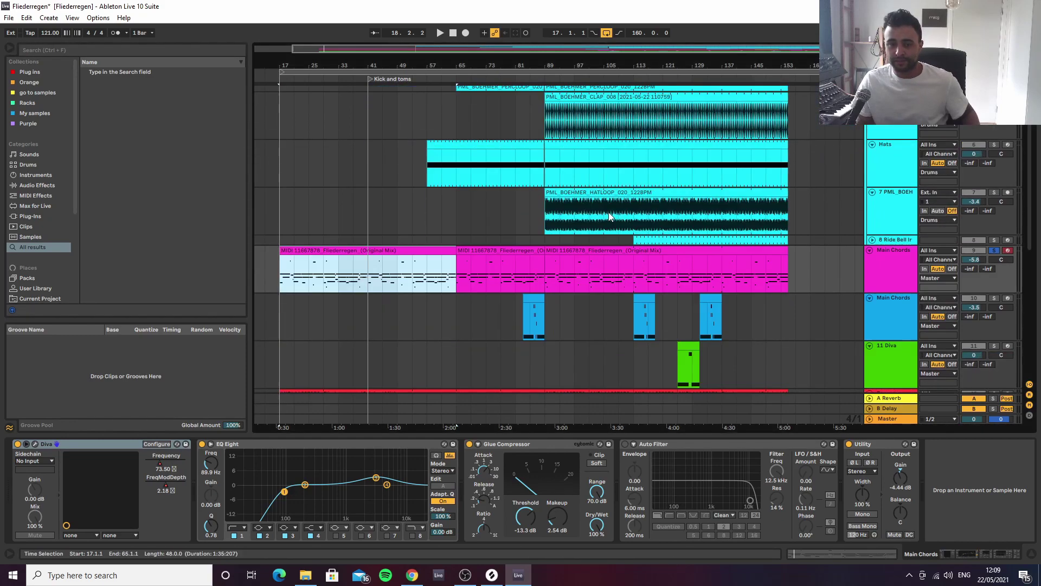
scroll(653, 225, "down", 3)
scroll(640, 230, "up", 3)
scroll(639, 229, "down", 5)
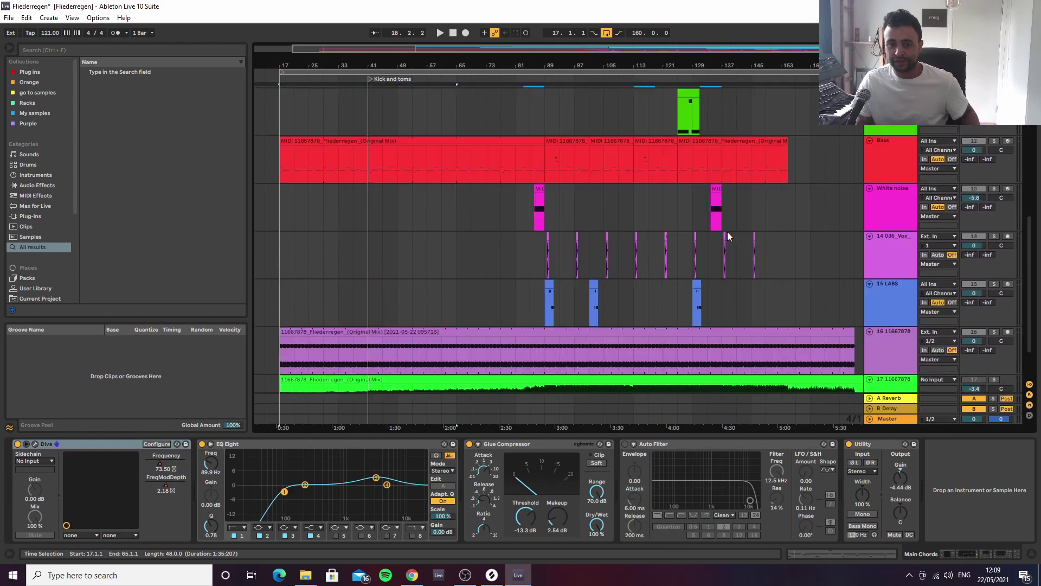
scroll(722, 232, "down", 3)
scroll(704, 235, "up", 5)
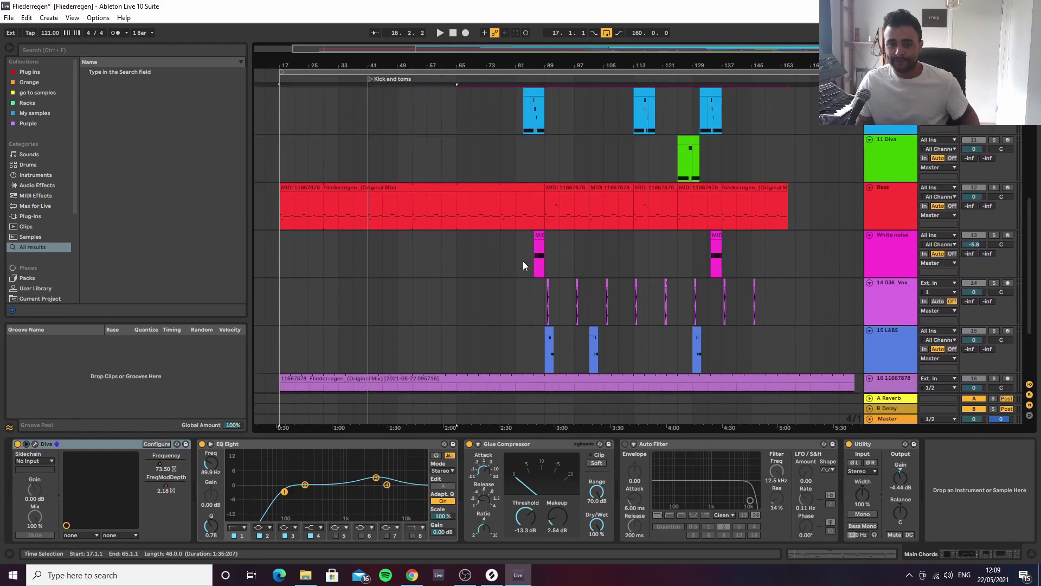
scroll(555, 233, "up", 2)
scroll(538, 264, "up", 5)
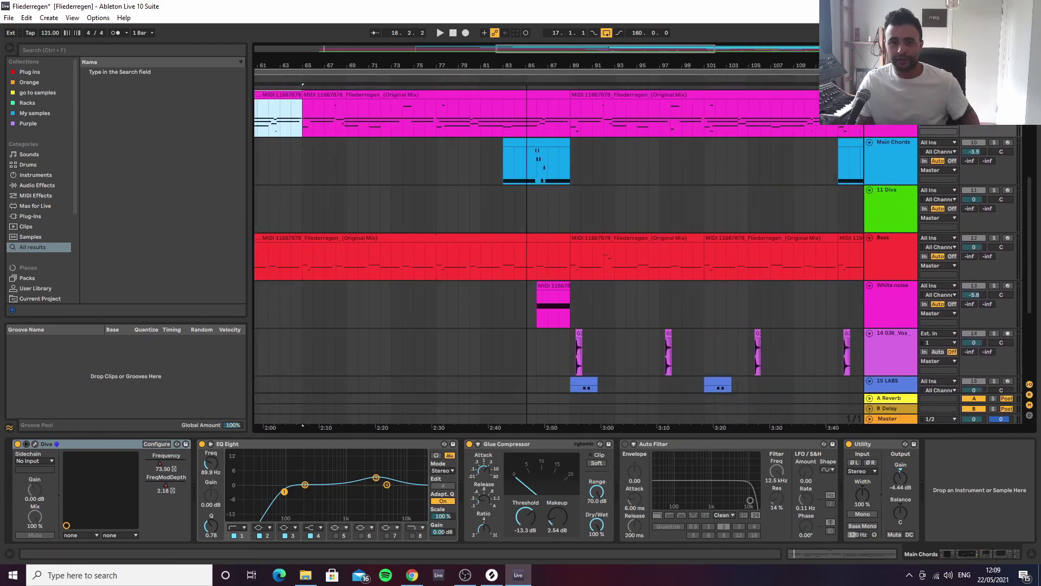
left_click(539, 307)
key("space")
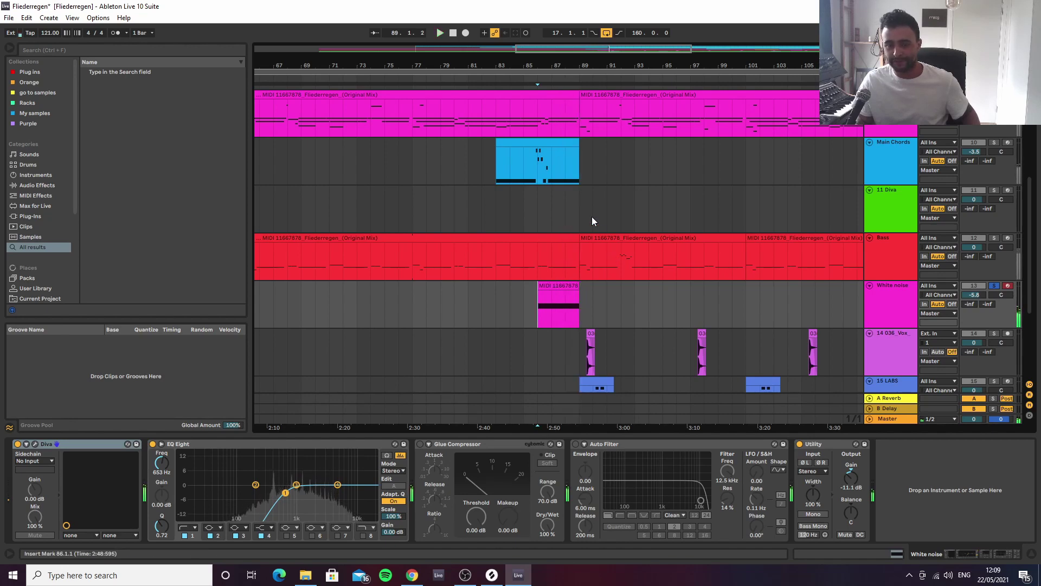
Solo the blue Main Chords track, play its first clip from bar 83 and inspect its Diva synth settings.
scroll(543, 233, "up", 3)
left_click(493, 243)
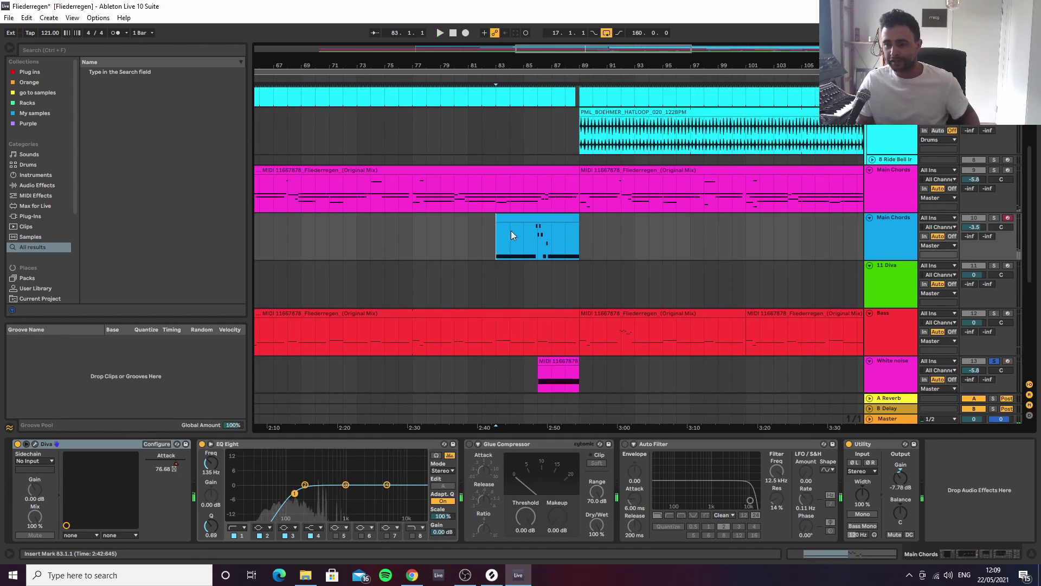
key("space")
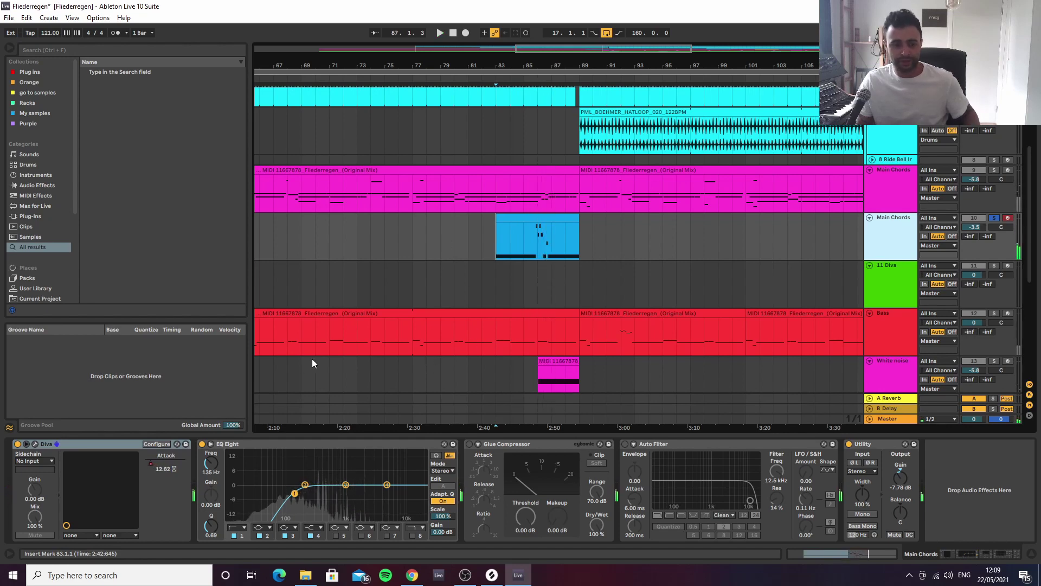
left_click(34, 444)
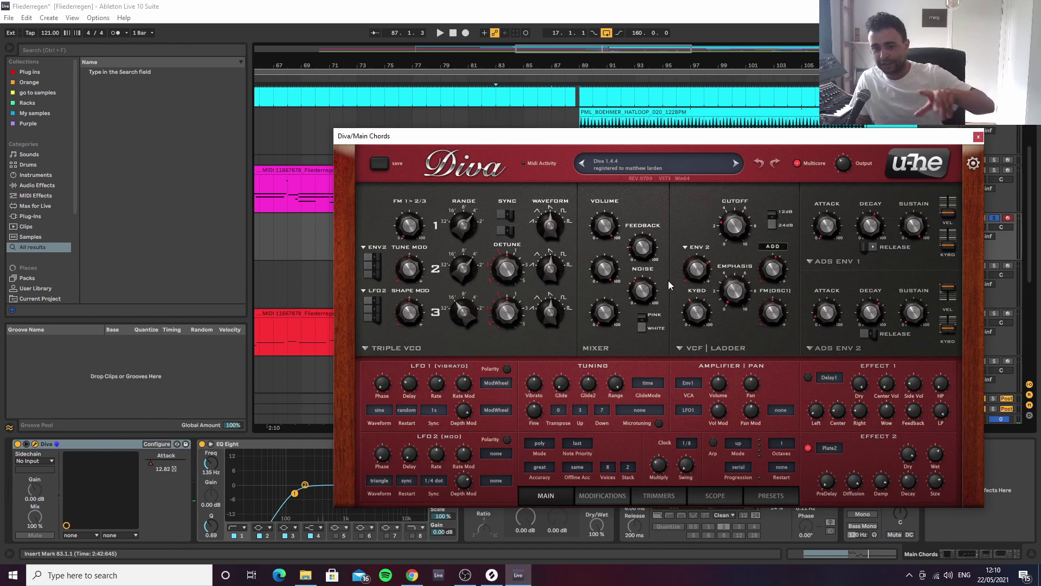
left_click(978, 138)
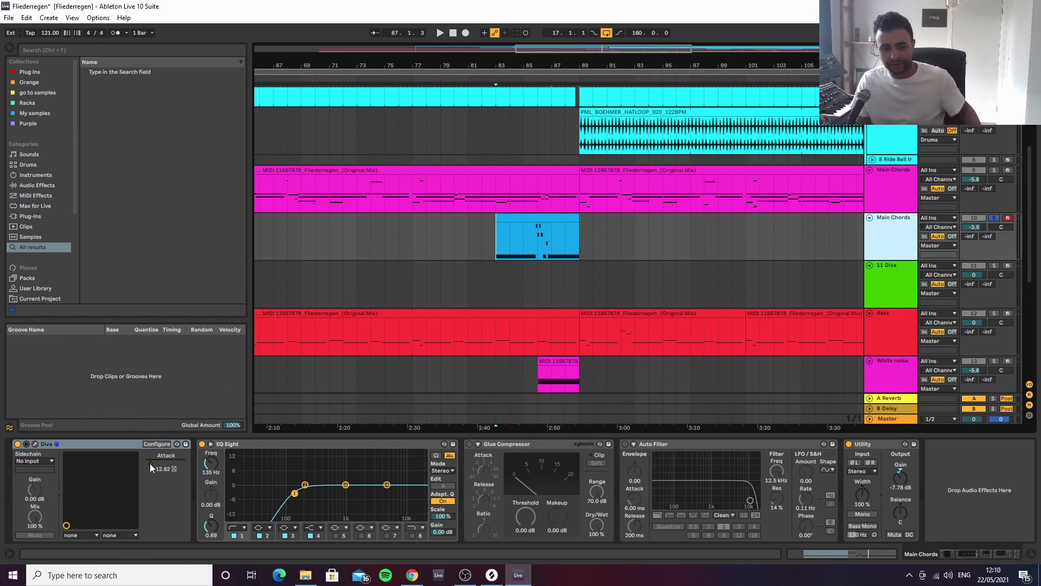
Examine the Diva Attack automation on the three blue Main Chords clips while playing the first one, and hide the automation again.
key("a")
key("space")
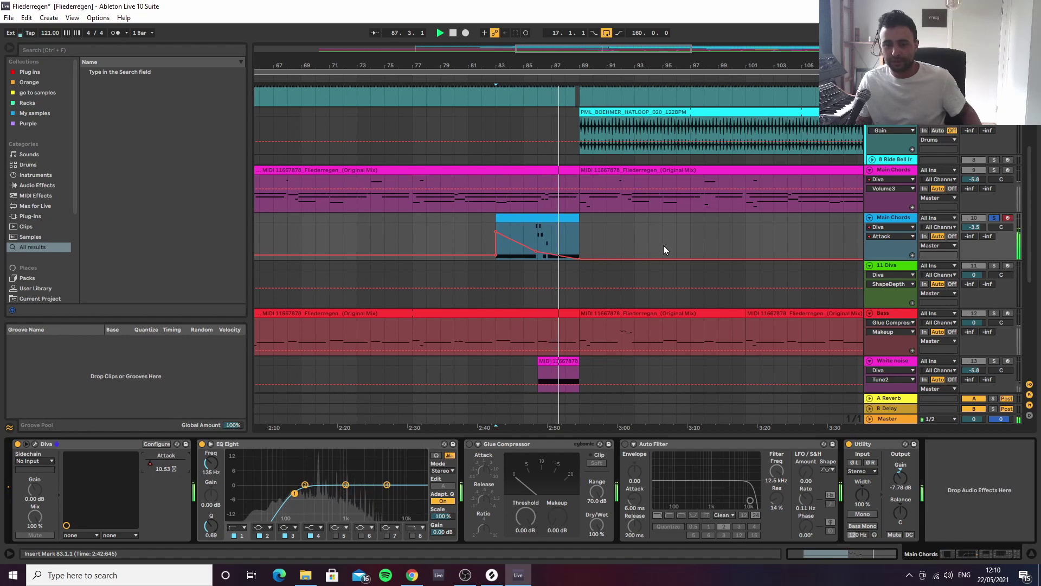
key("a")
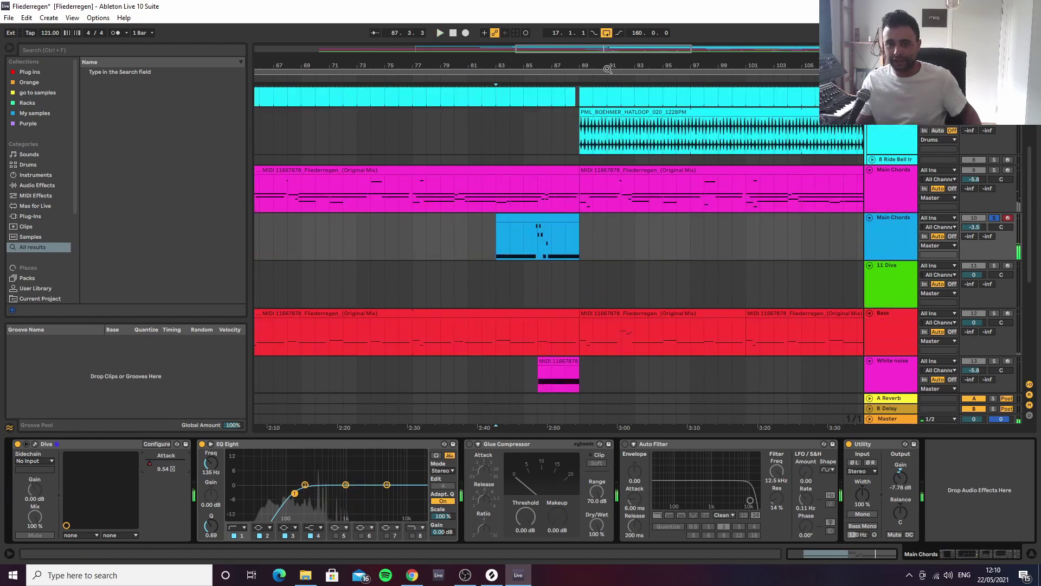
key("a")
key("minus")
key("minus")
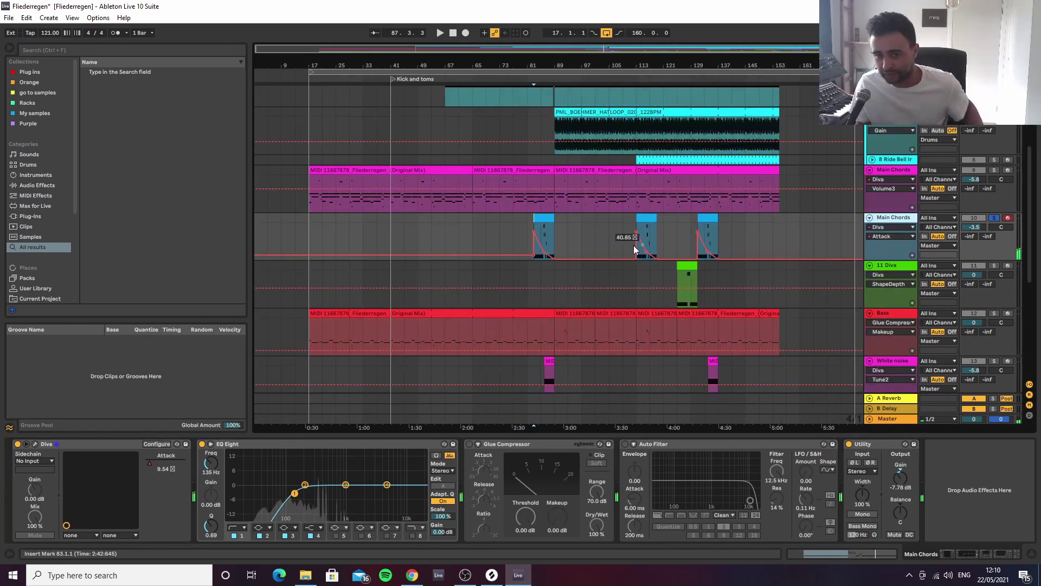
scroll(886, 168, "up", 4)
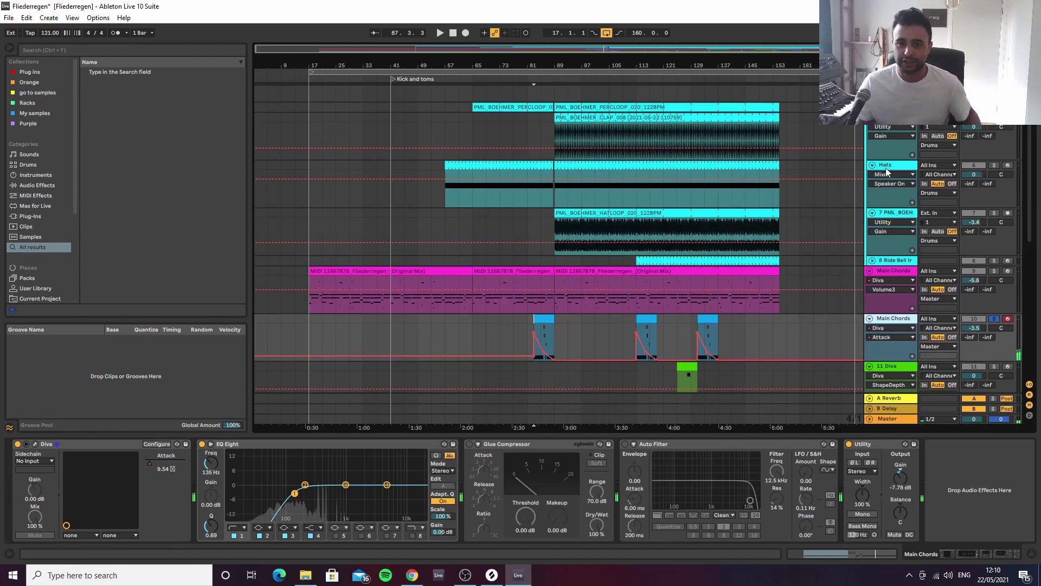
scroll(932, 218, "down", 3)
key("a")
Solo the original Fliederregen audio track and play it from bar 81 and from bar 85 for comparison.
scroll(932, 217, "down", 3)
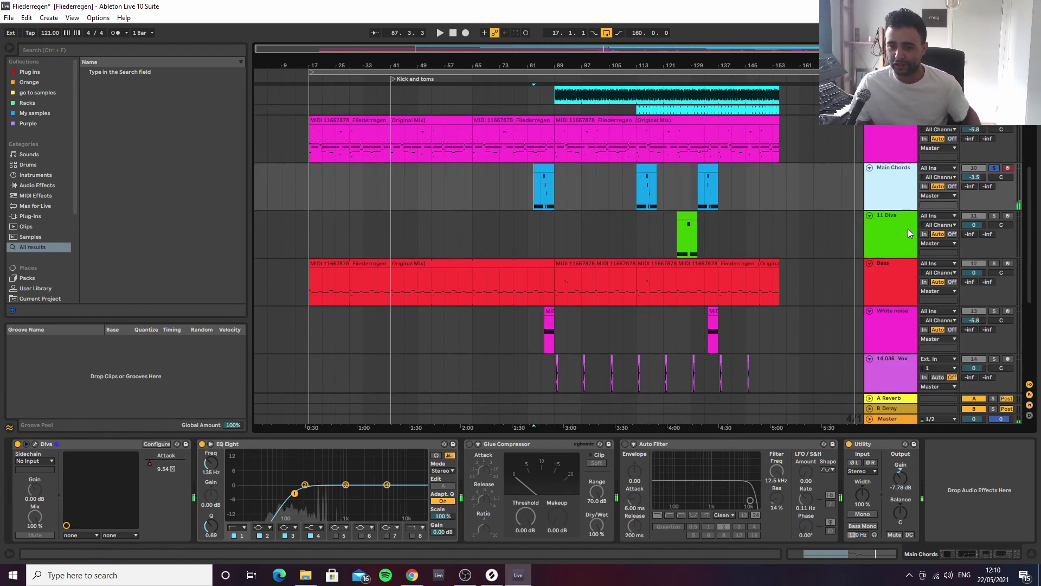
scroll(891, 229, "up", 7)
scroll(909, 254, "down", 5)
scroll(910, 254, "down", 5)
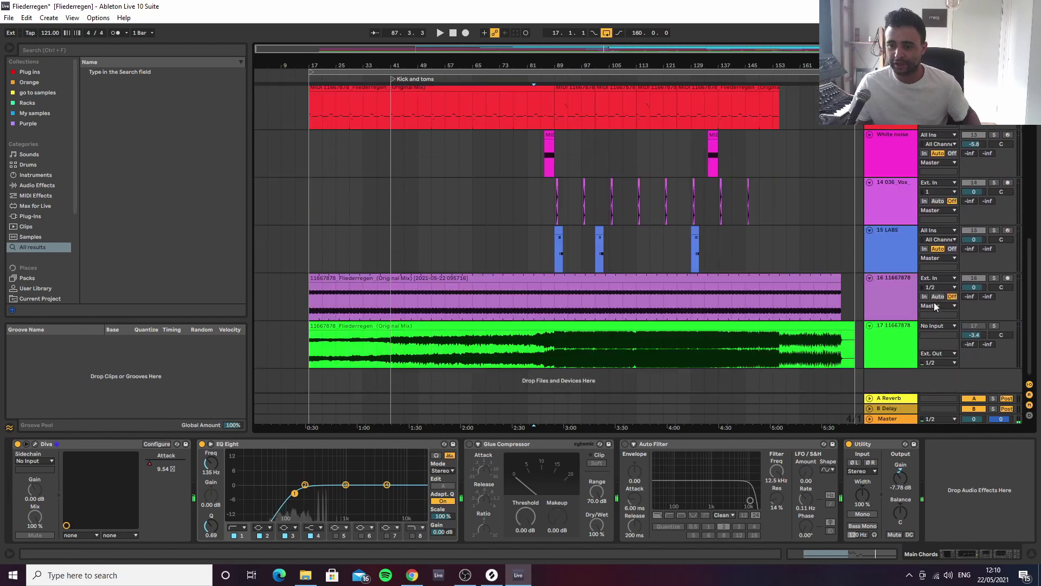
left_click(533, 340)
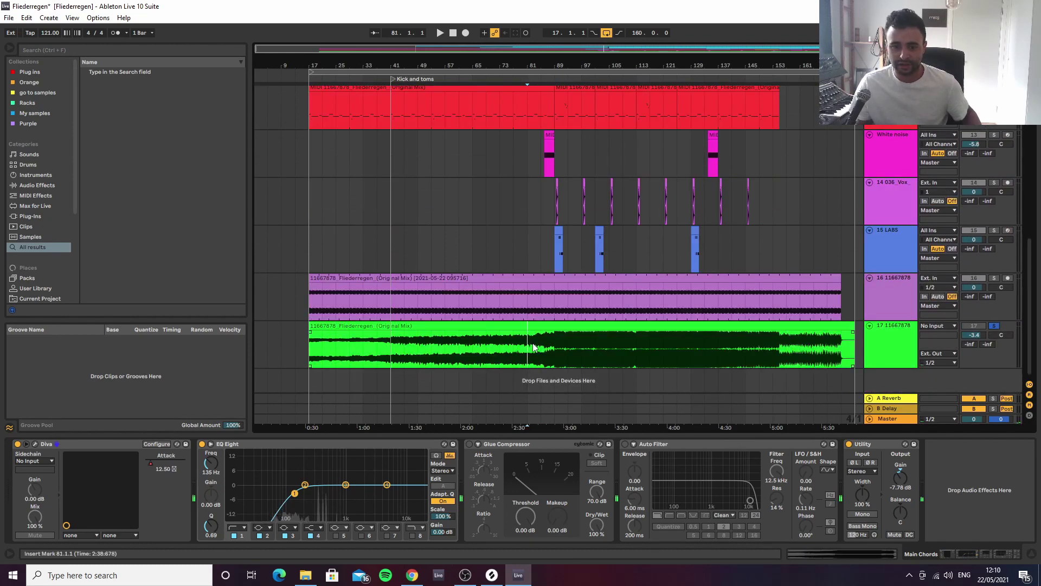
key("space")
left_click(538, 344)
key("space")
key("space")
scroll(555, 331, "up", 2)
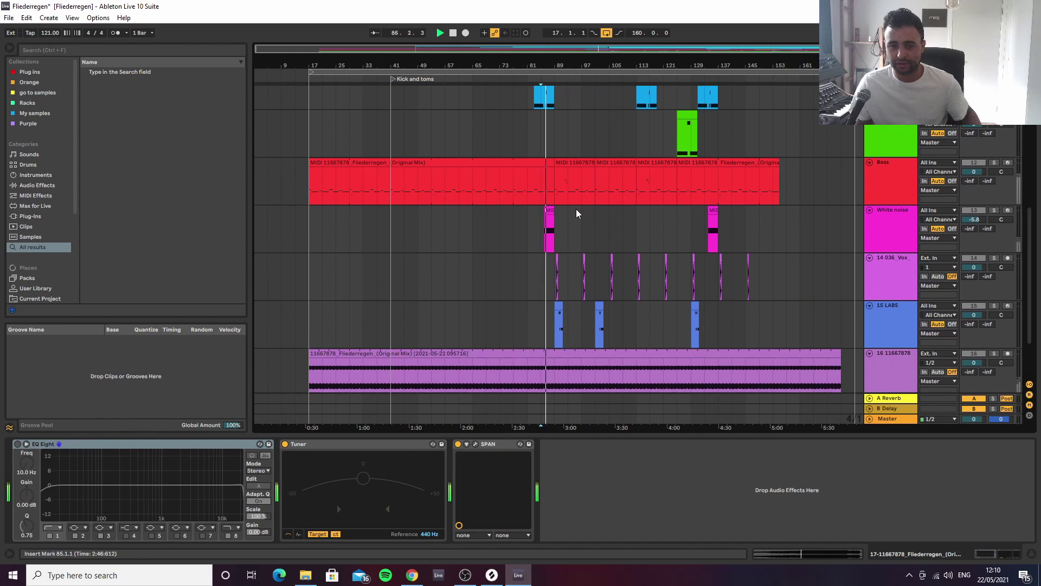
key("space")
Show the device chain of the blue Main Chords track.
scroll(548, 235, "up", 2)
left_click(905, 200)
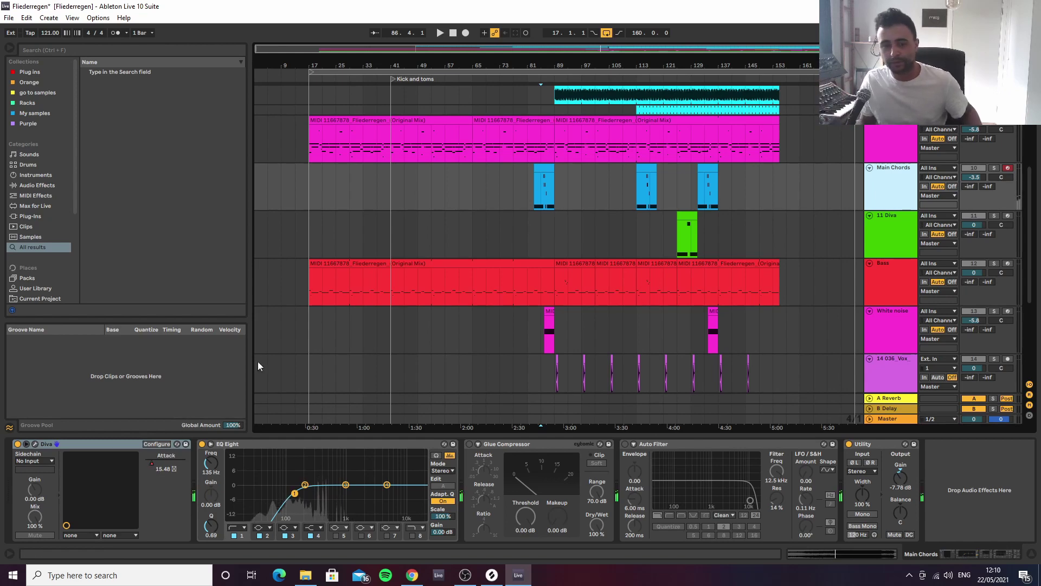
mouse_move(536, 54)
left_mouse_down()
mouse_move(536, 79)
mouse_move(539, 37)
left_mouse_up()
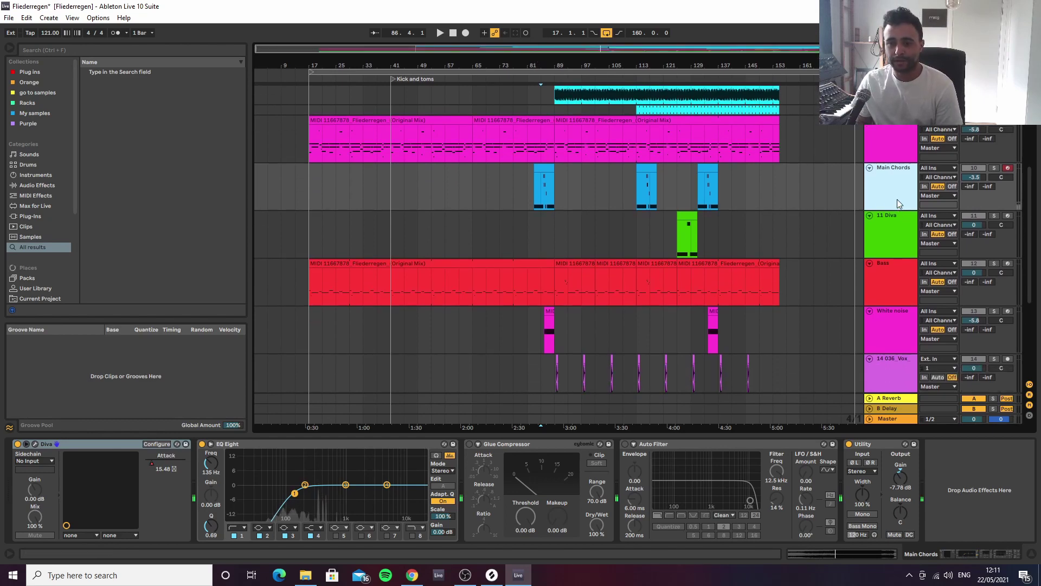
Show the device chain of the Bass track and inspect its Diva synth settings.
scroll(903, 243, "down", 1)
left_click(901, 255)
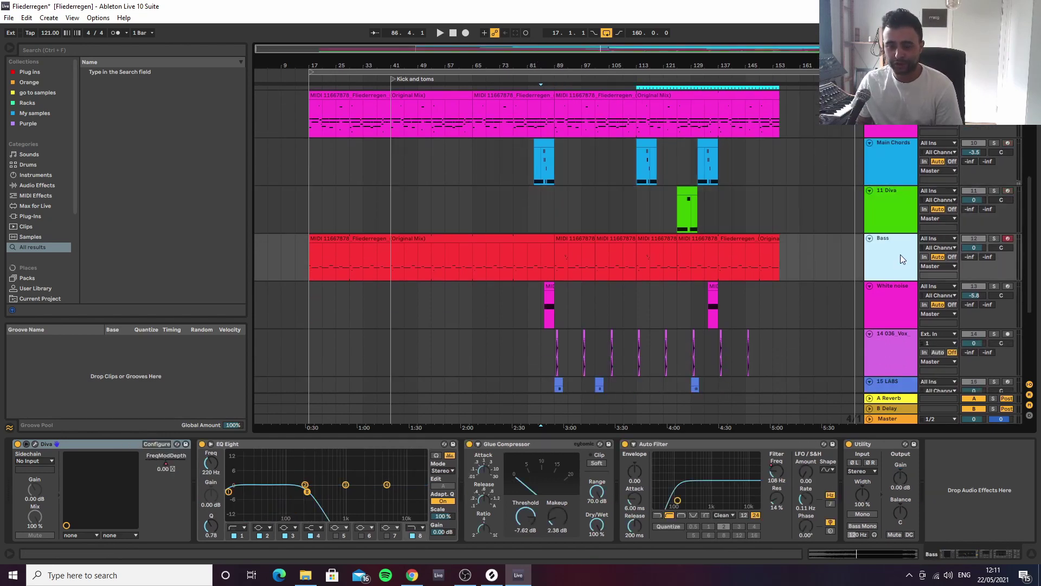
scroll(893, 265, "down", 3)
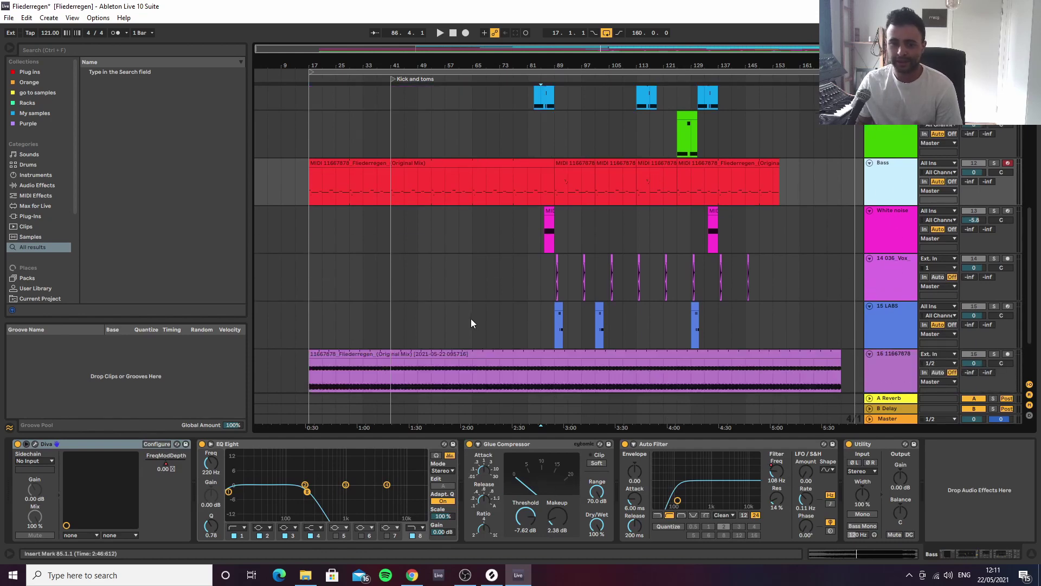
left_click(35, 444)
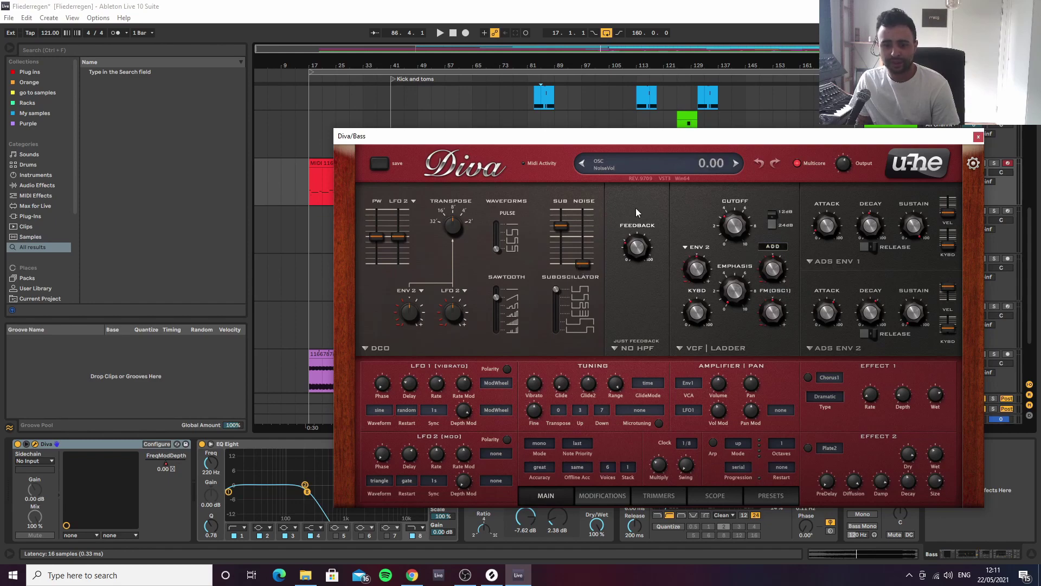
left_click(979, 137)
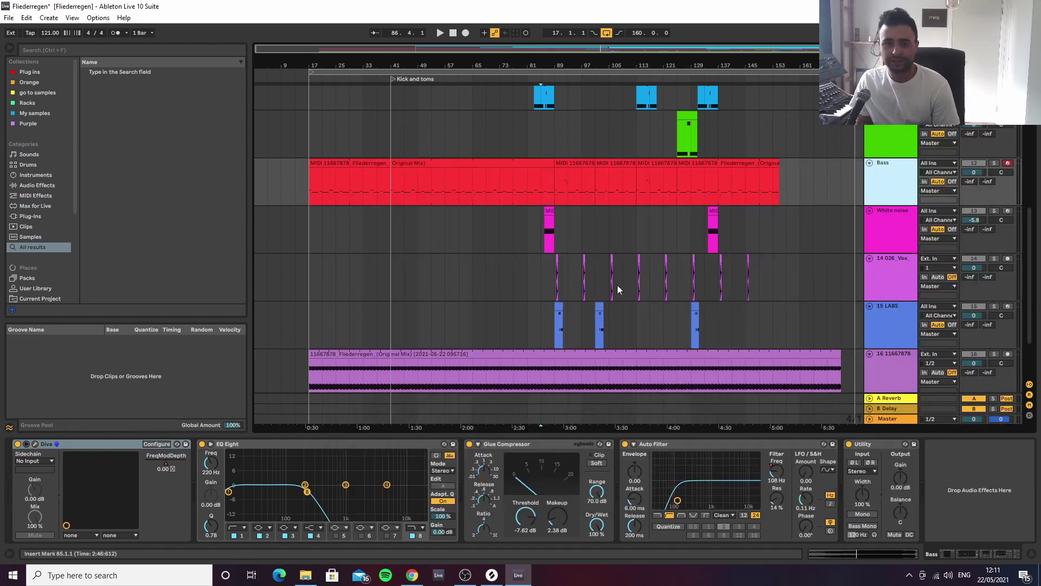
Review the MIDI notes of the first Bass clip and return to the arrangement.
double_click(371, 163)
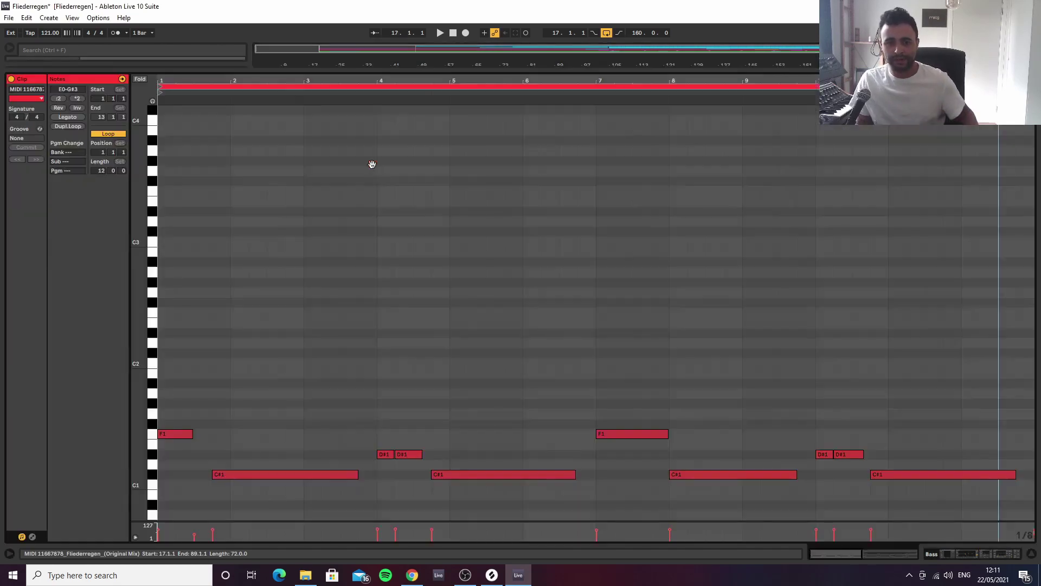
left_click(1032, 554)
Play the soloed original track from bar 89, at the start of the second Bass clip.
left_click_drag(566, 68, 613, 269)
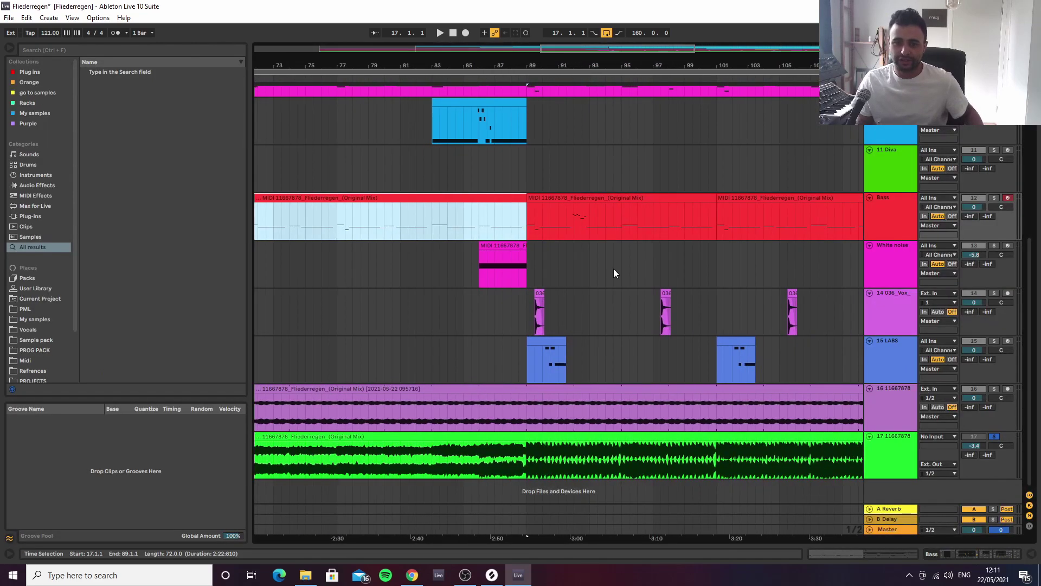
left_click(571, 220)
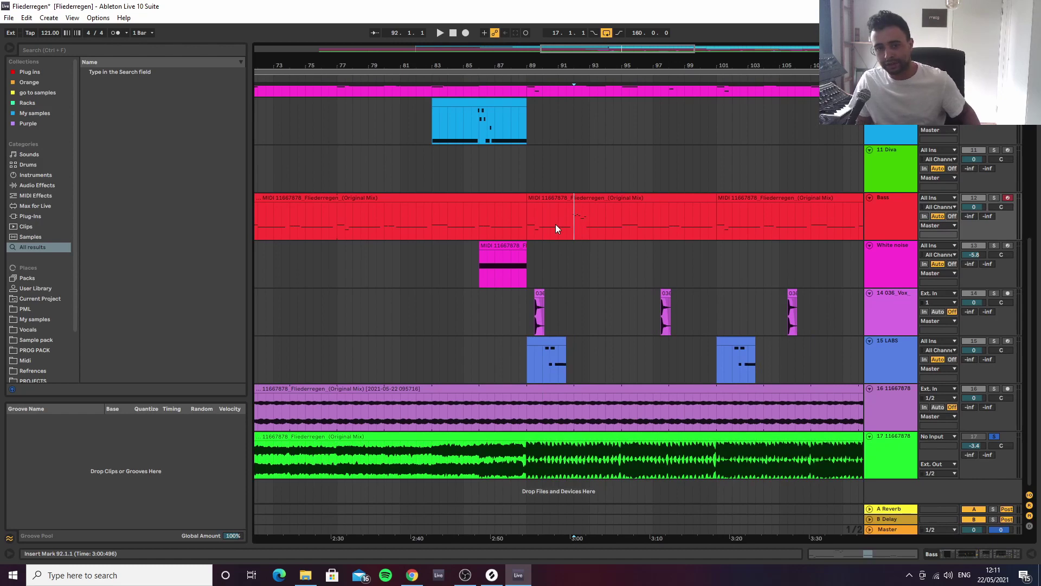
scroll(569, 223, "up", 6)
scroll(571, 219, "down", 2)
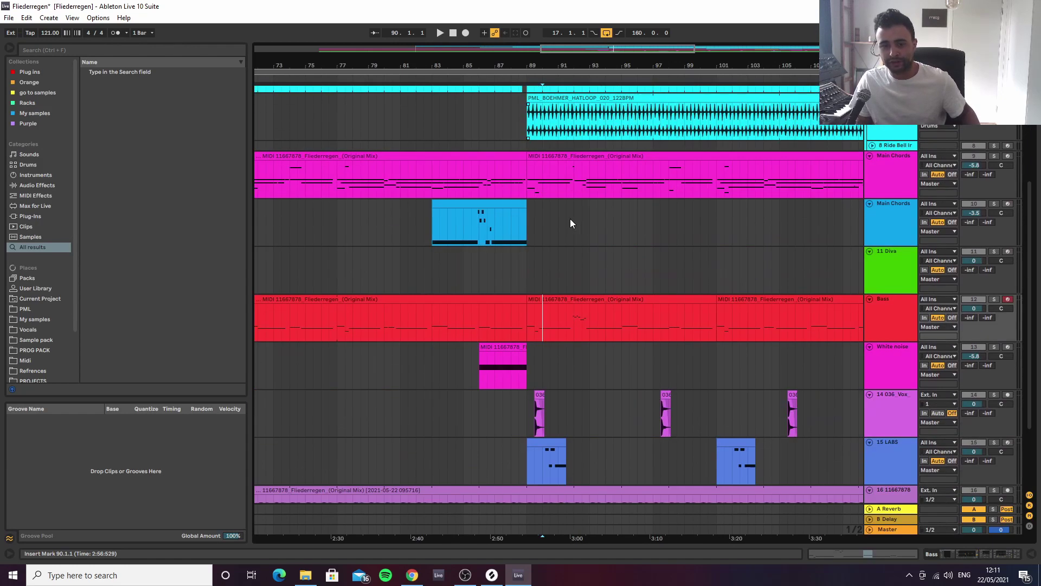
left_click(531, 318)
key("space")
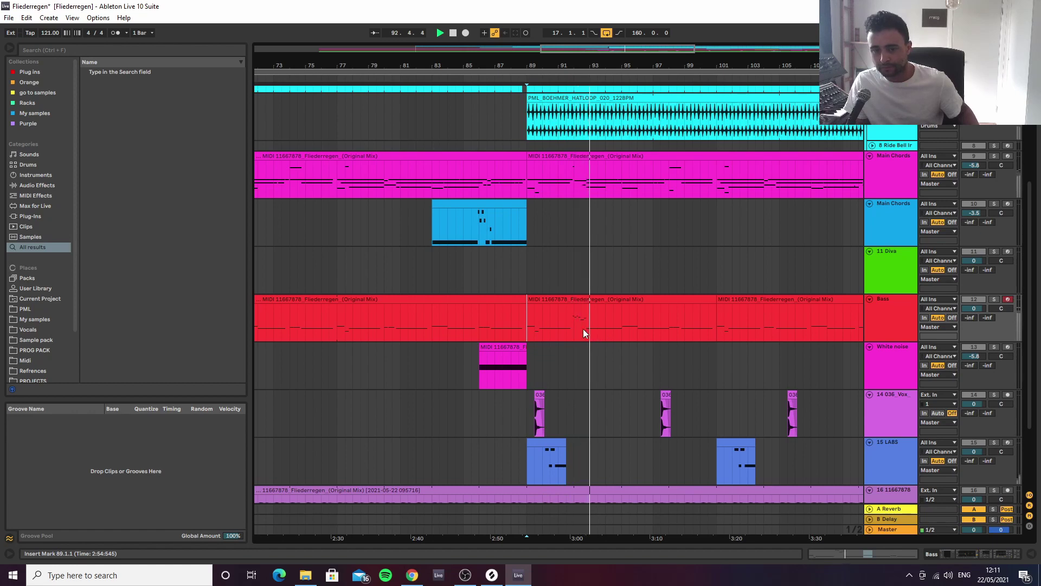
Solo the Bass track and play its variation in the second clip from bar 91.3.
left_click(567, 330)
key("space")
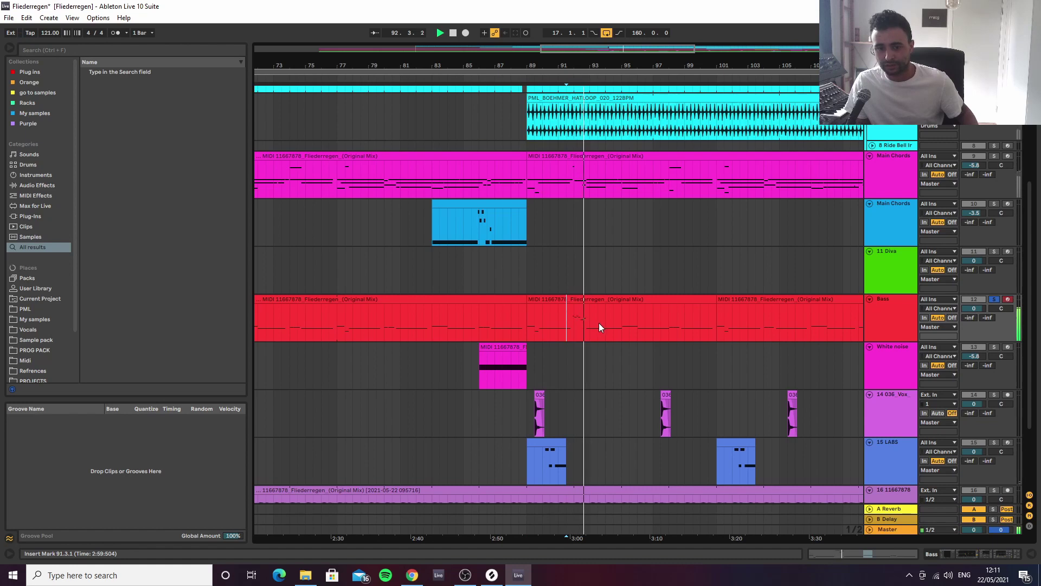
key("space")
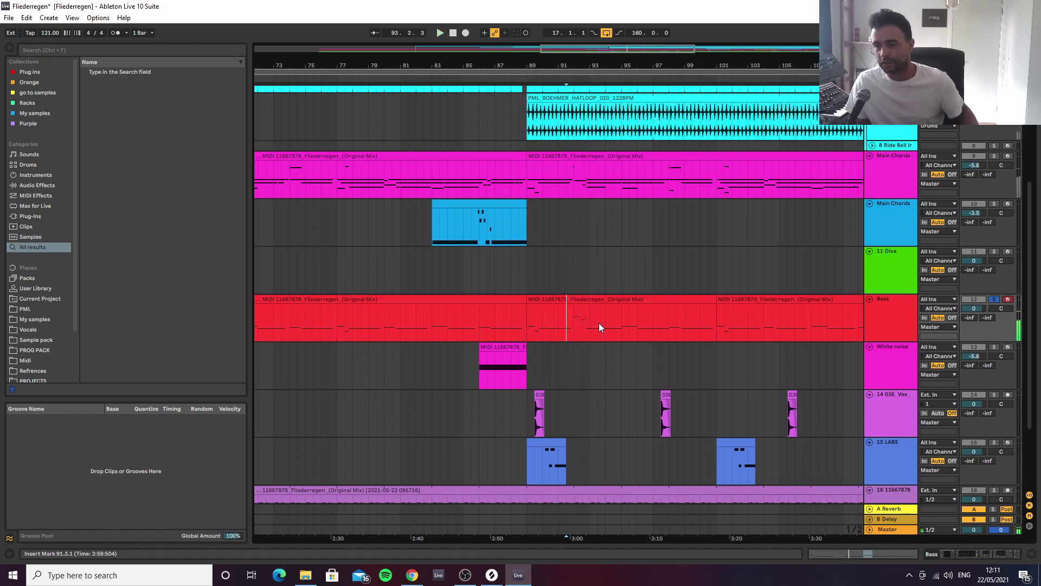
Turn off soloing, play the full remake from bar 91.3 and bring the drum tracks into view.
key("space")
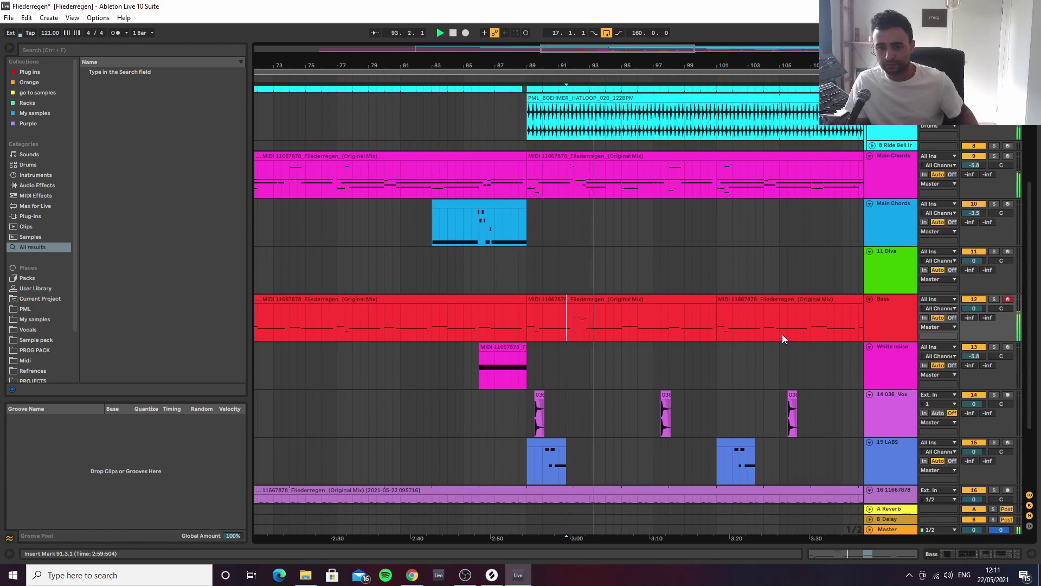
scroll(721, 325, "up", 3)
key("space")
scroll(714, 330, "up", 5)
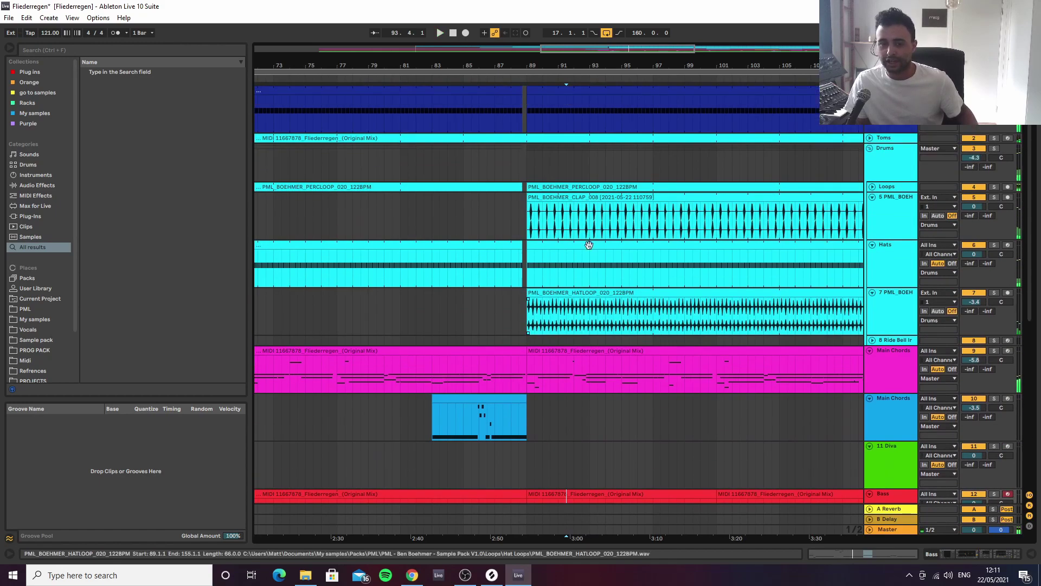
left_click_drag(543, 65, 541, 30)
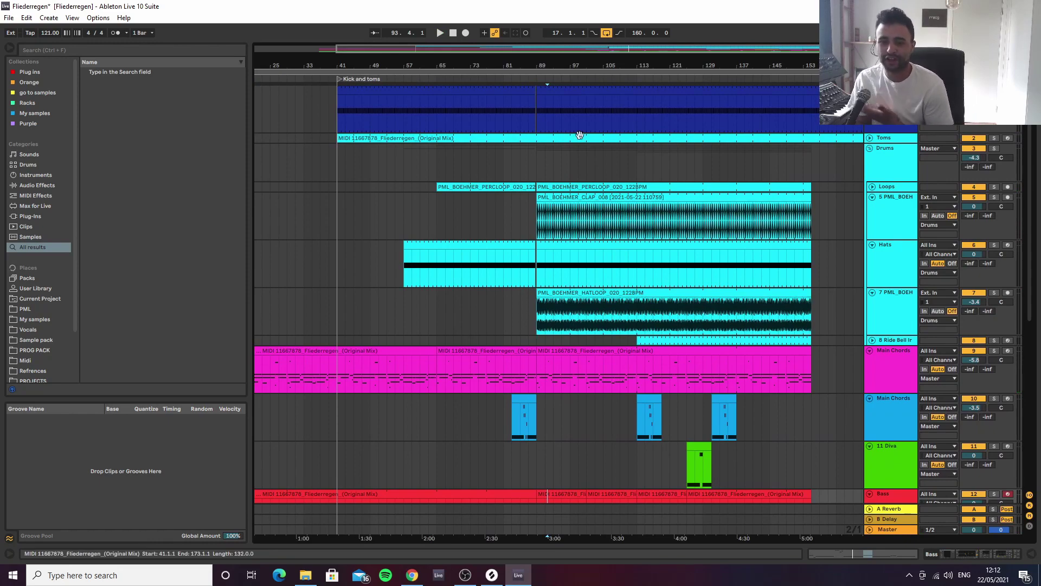
Solo the PML_BOEHMER_HATLOOP track and play it from bar 89.
left_click_drag(564, 64, 598, 66)
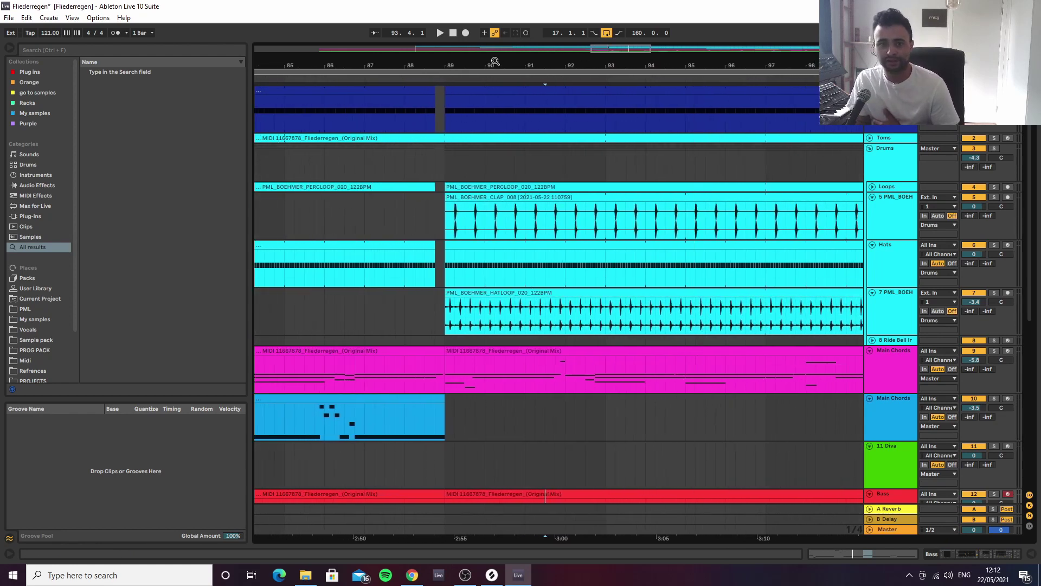
left_click_drag(495, 61, 493, 97)
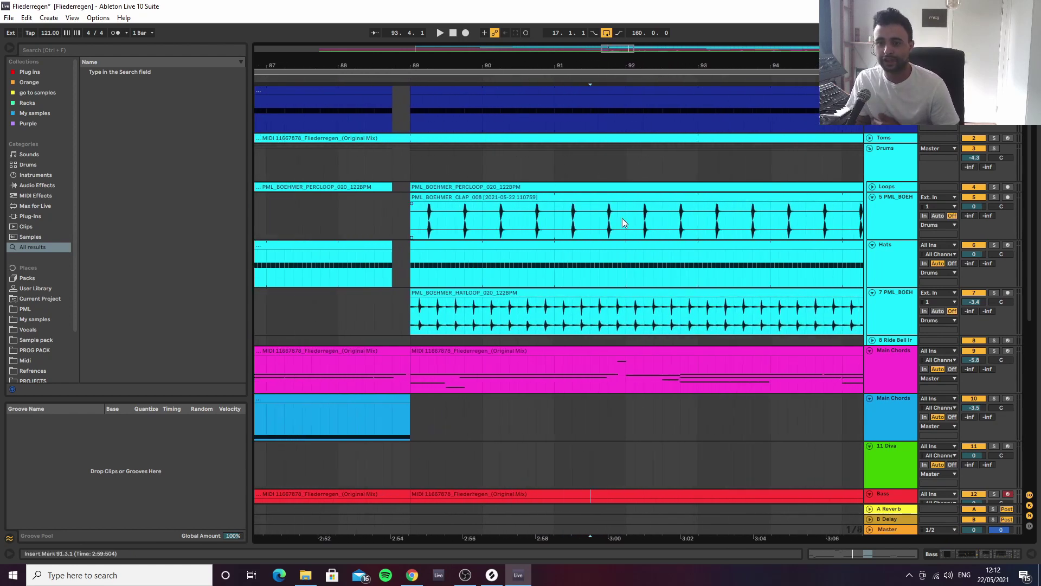
left_click(409, 225)
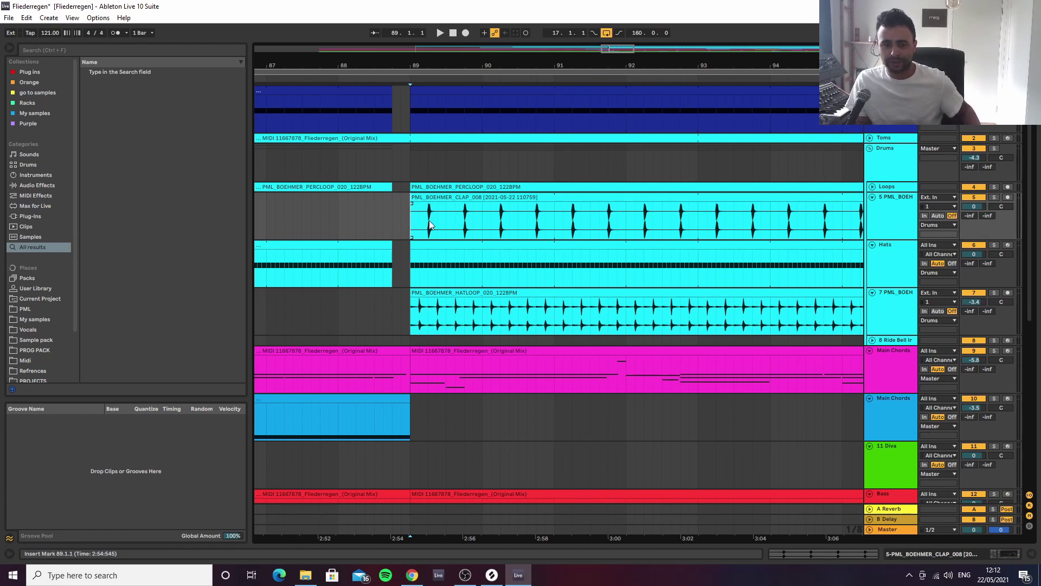
scroll(423, 239, "down", 1)
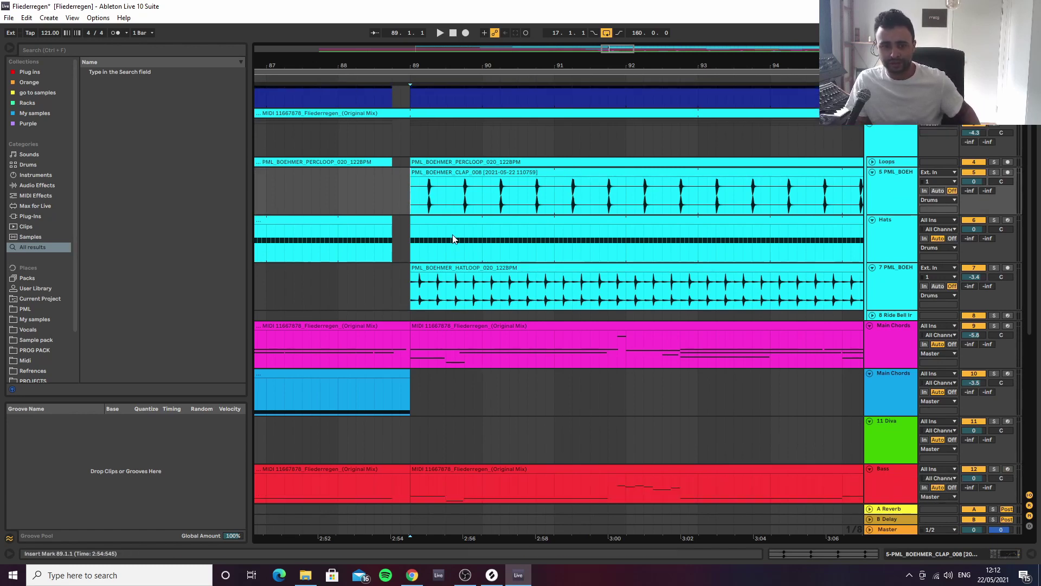
scroll(450, 234, "up", 1)
scroll(419, 256, "down", 5)
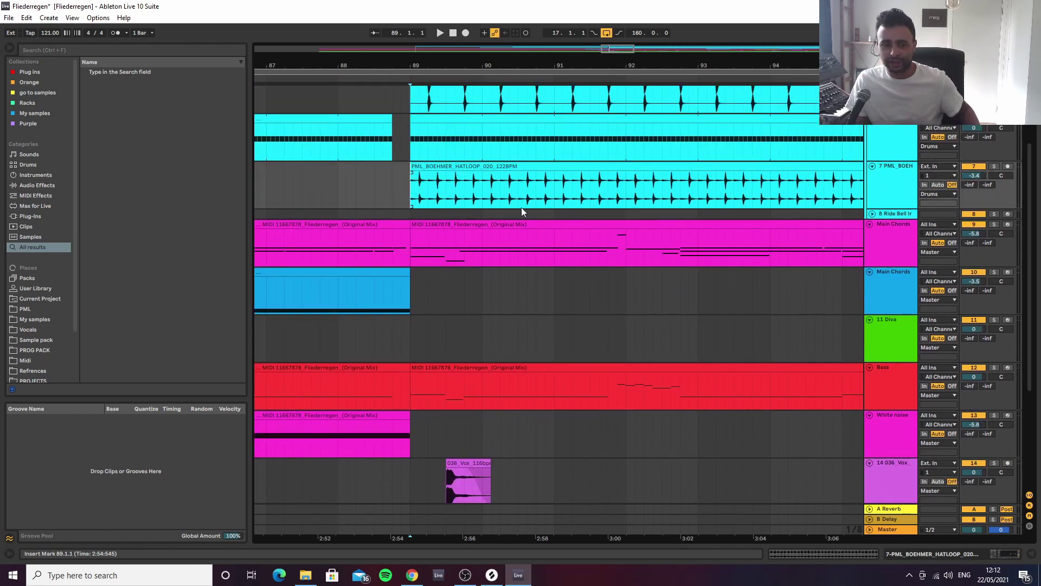
key("s")
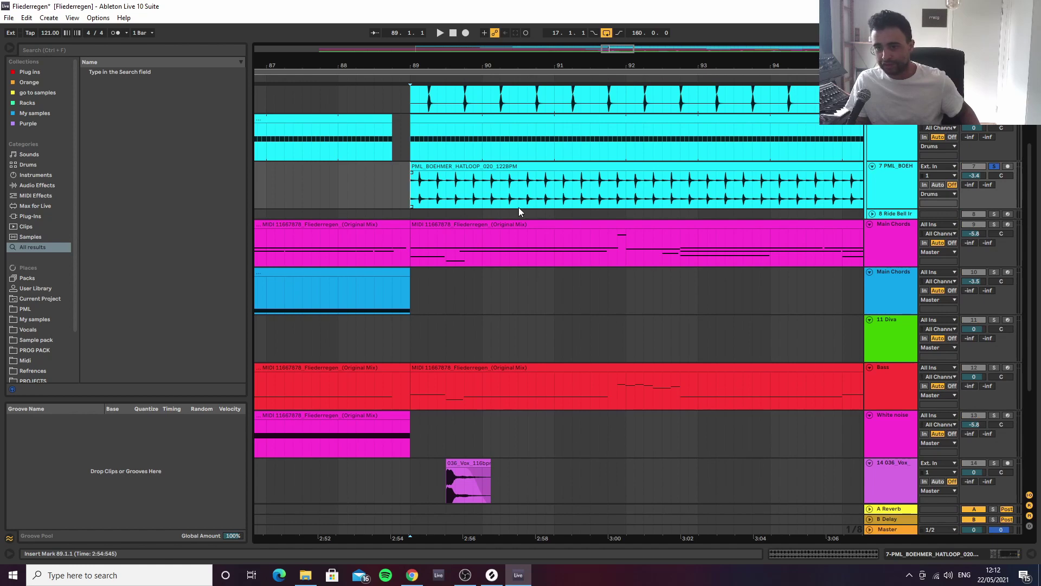
key("space")
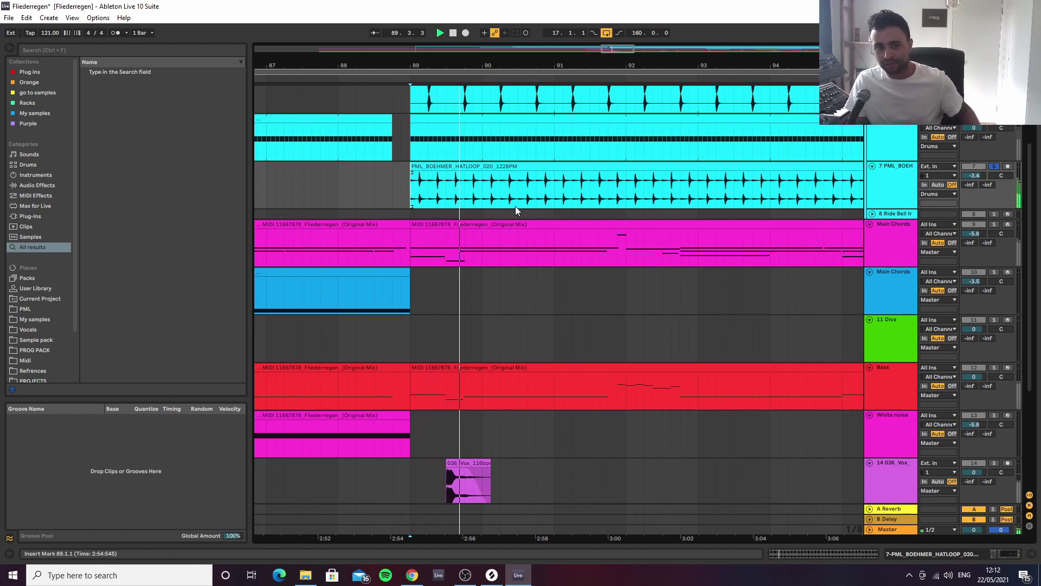
key("space")
key("space")
Show the hat loop track's devices and set the low-cut band of its EQ Eight to 1.26 kHz during playback.
left_click(905, 175)
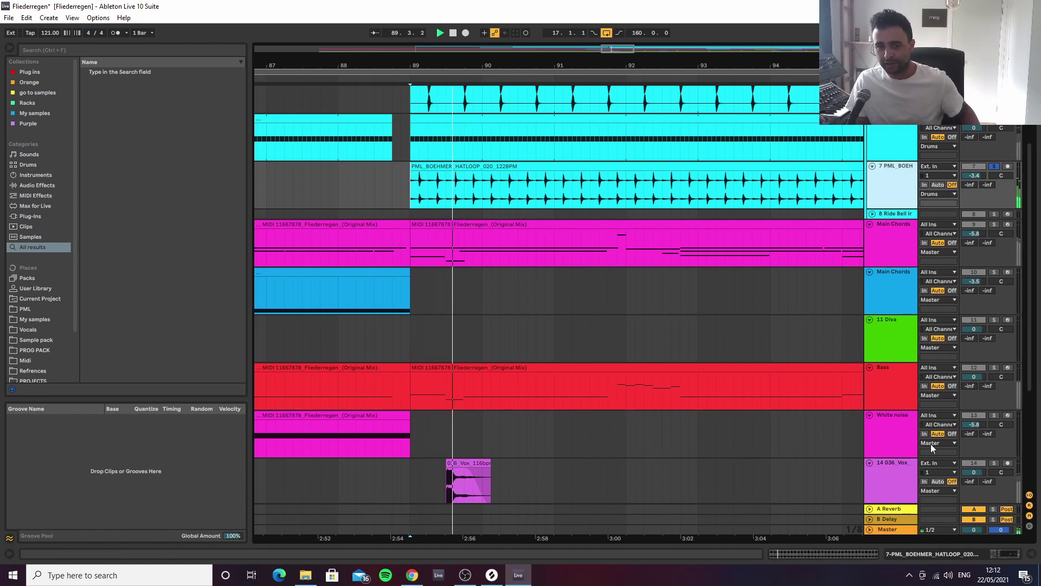
left_click(1005, 555)
key("space")
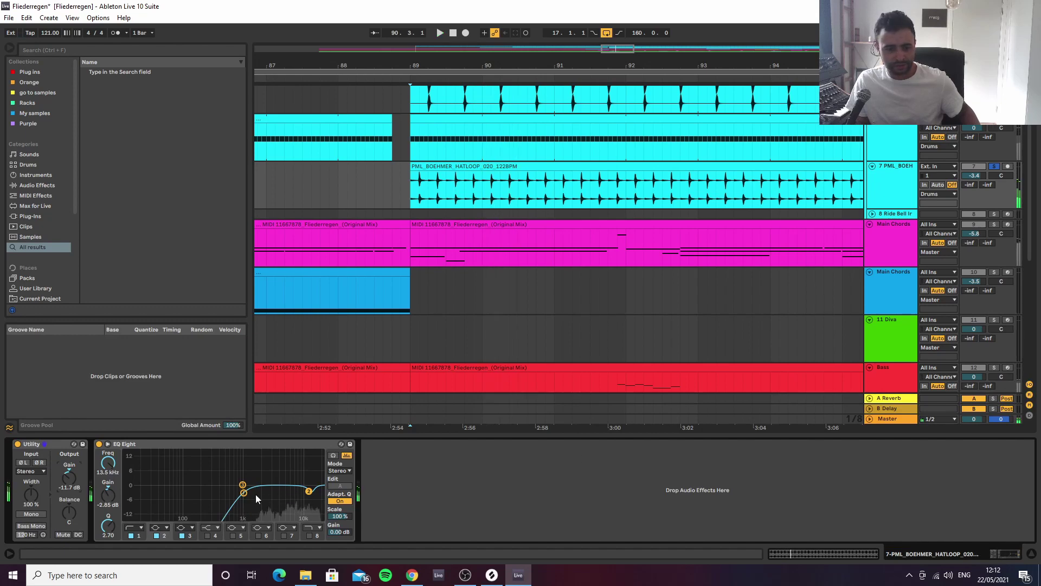
key("space")
mouse_move(244, 492)
left_mouse_down()
mouse_move(234, 495)
mouse_move(249, 493)
left_mouse_up()
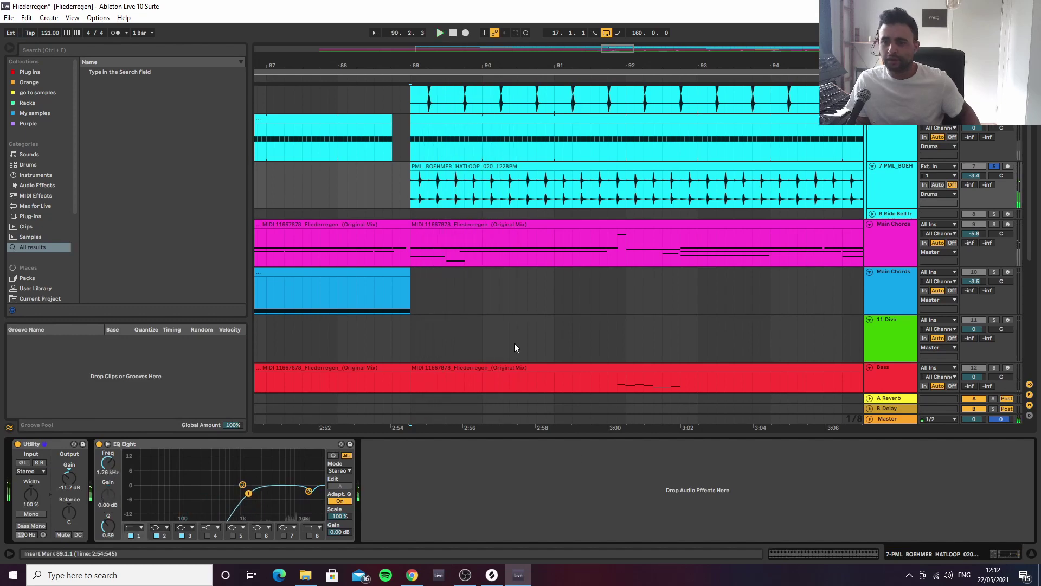
key("space")
Unfold the Loops track, solo it and play the percussion loop from bar 89.
left_click(914, 187)
scroll(559, 196, "up", 4)
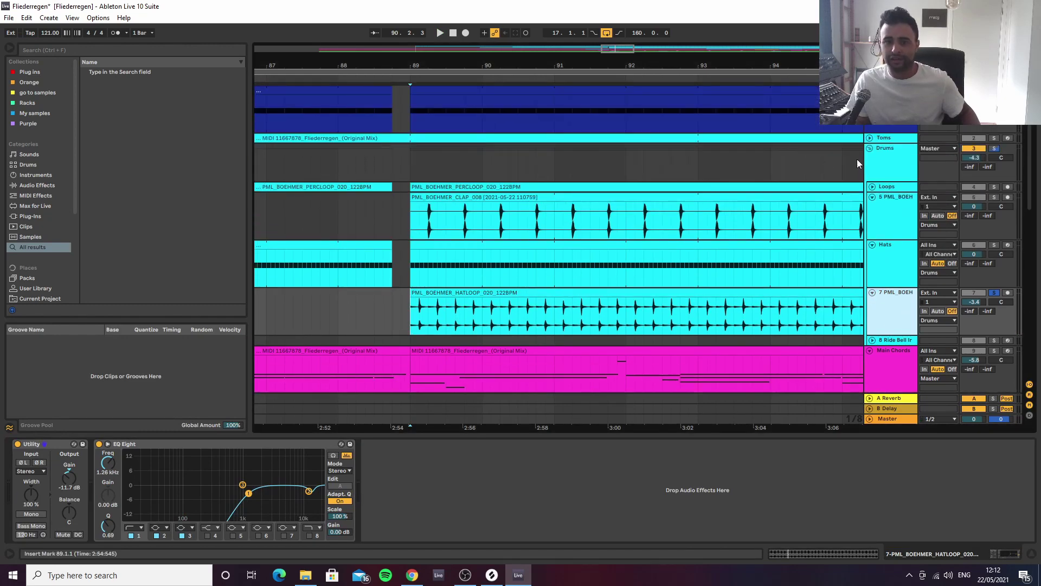
left_click(872, 186)
scroll(651, 184, "down", 1)
left_click(412, 188)
key("space")
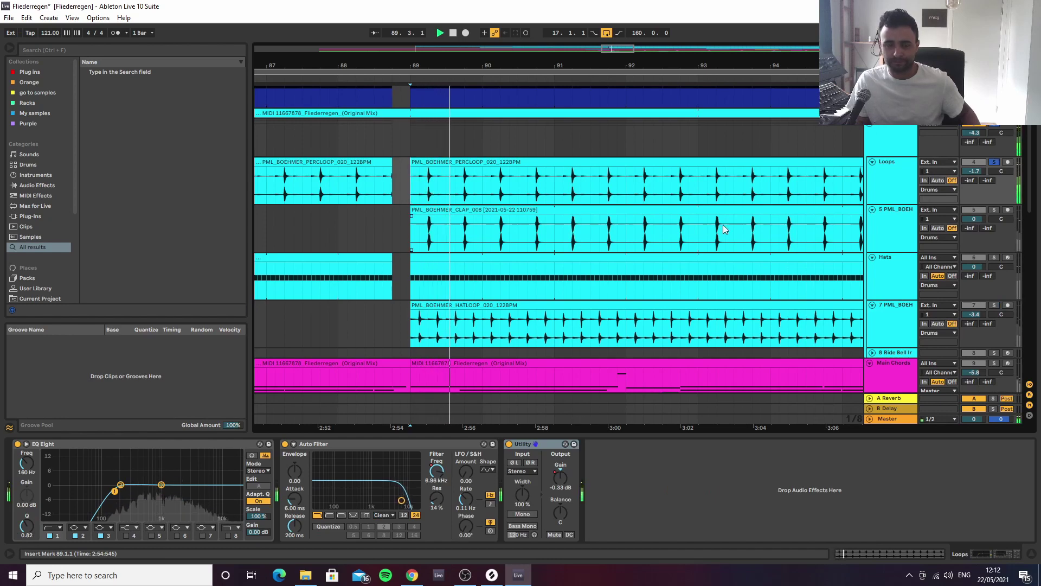
key("space")
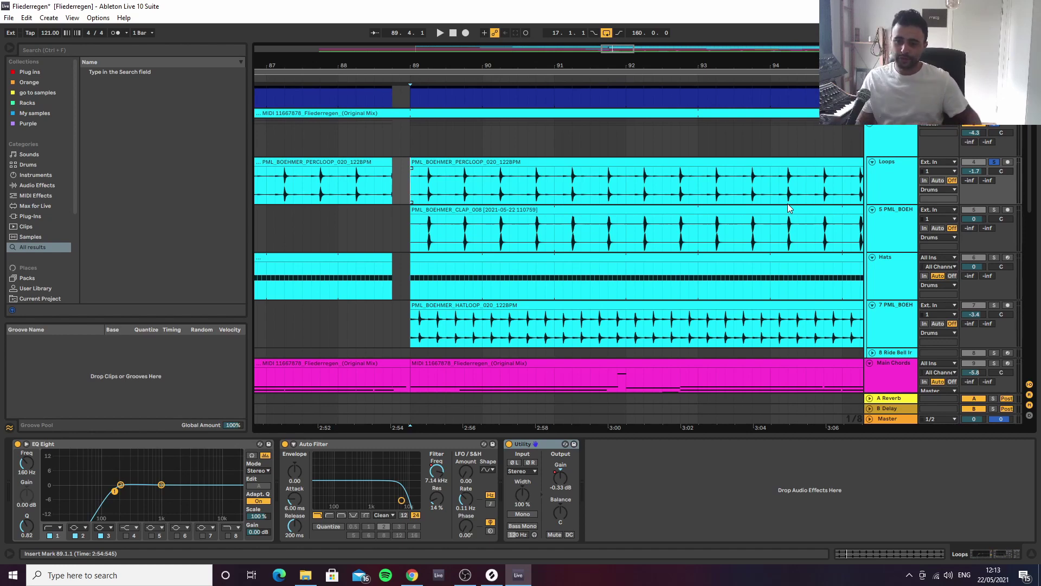
Unfold the Ride Bell track, turn off soloing and play the full remake from bar 113, where the ride enters.
left_click(425, 268)
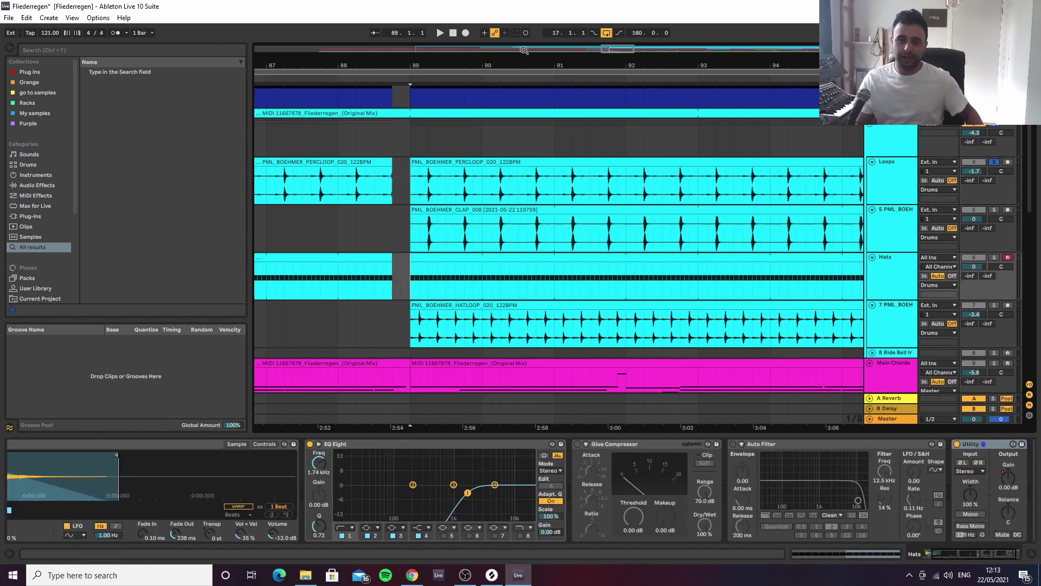
left_click_drag(530, 63, 407, 9)
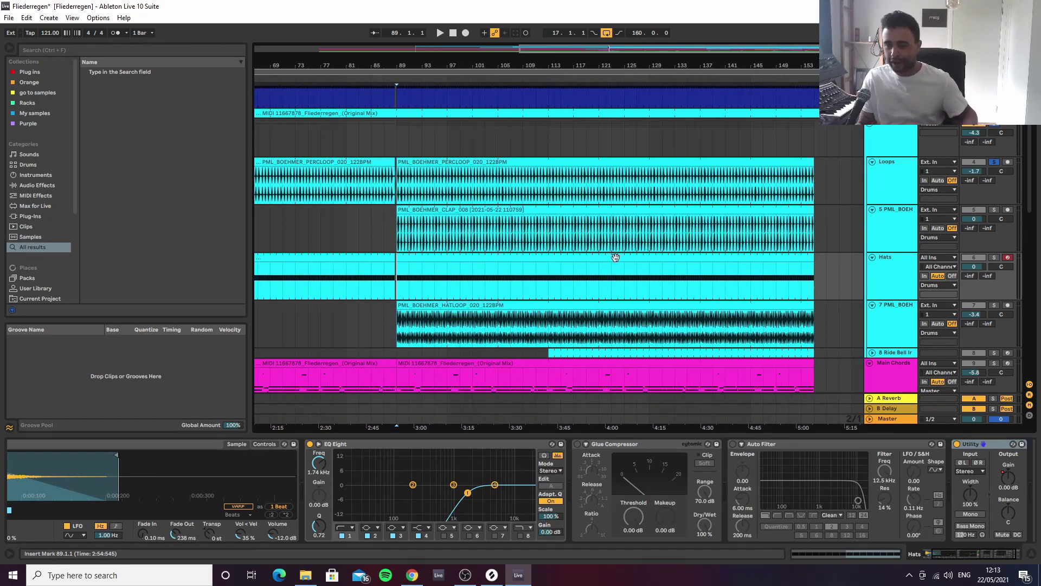
scroll(479, 354, "down", 4)
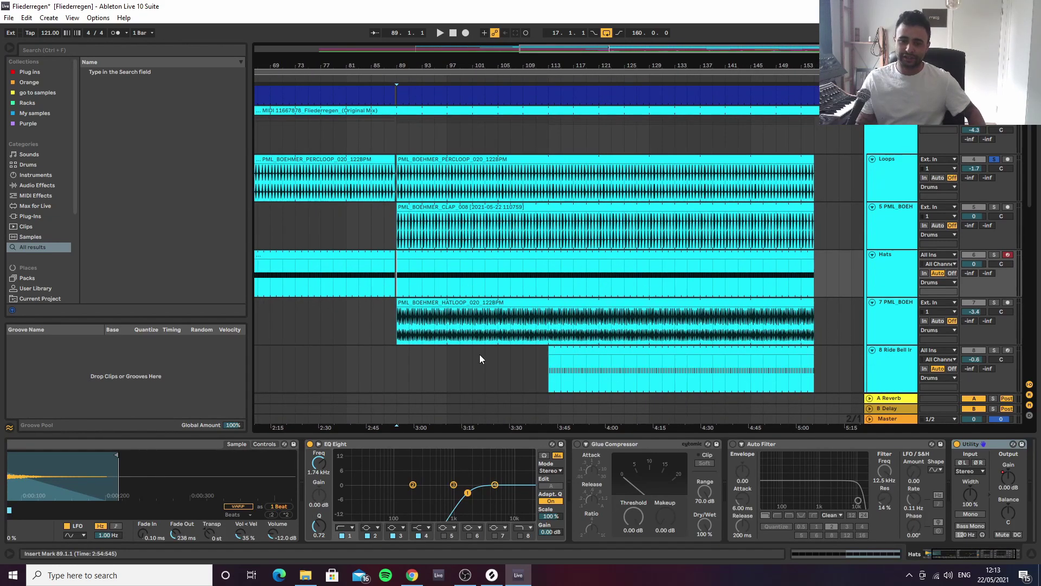
left_click(548, 272)
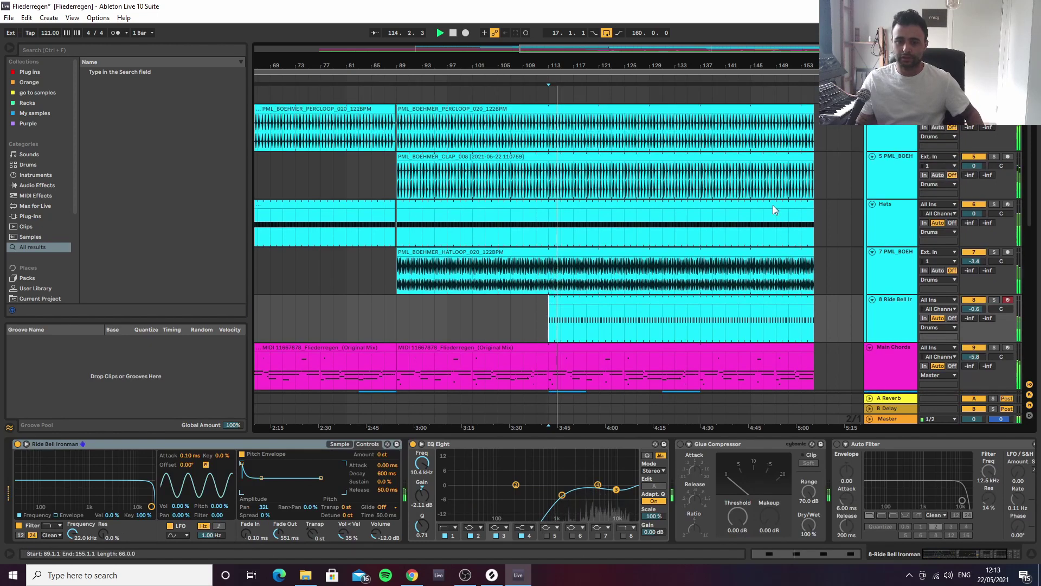
scroll(772, 205, "up", 1)
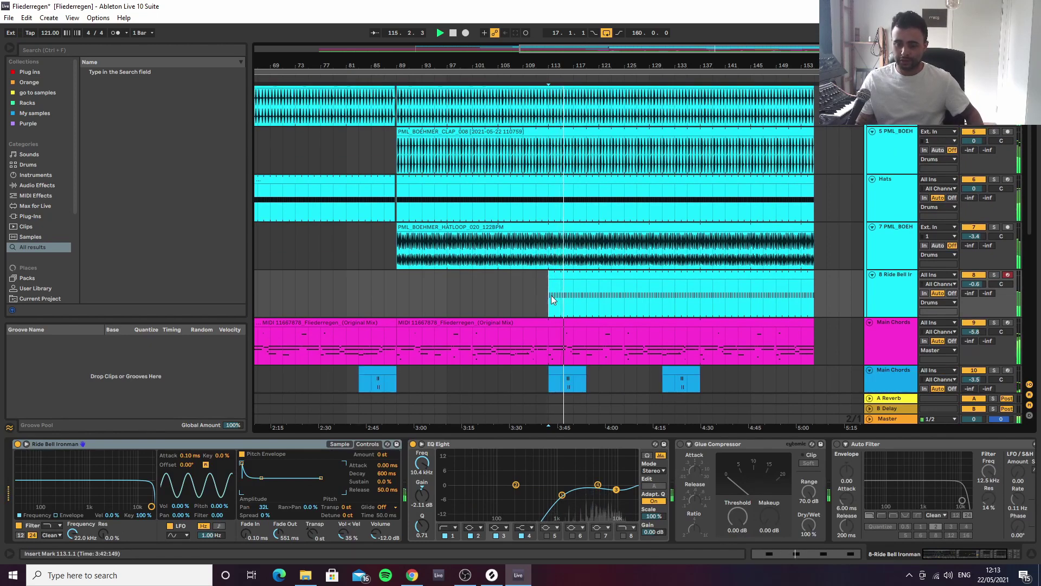
Stop playback, unfold the Toms track and place the insert marker at bar 41, at the start of its clip.
scroll(562, 302, "up", 3)
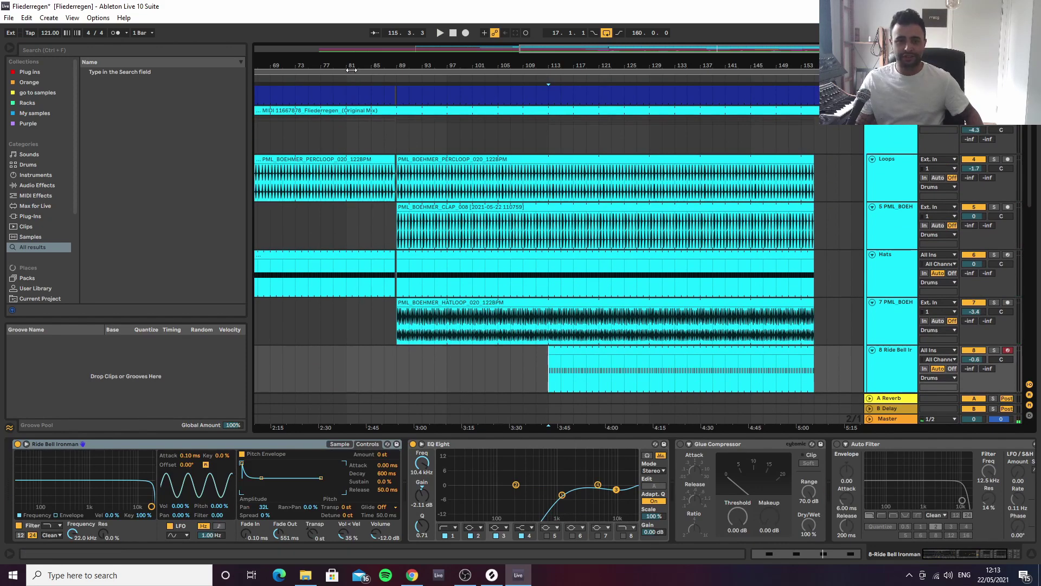
left_click_drag(352, 72, 509, 58)
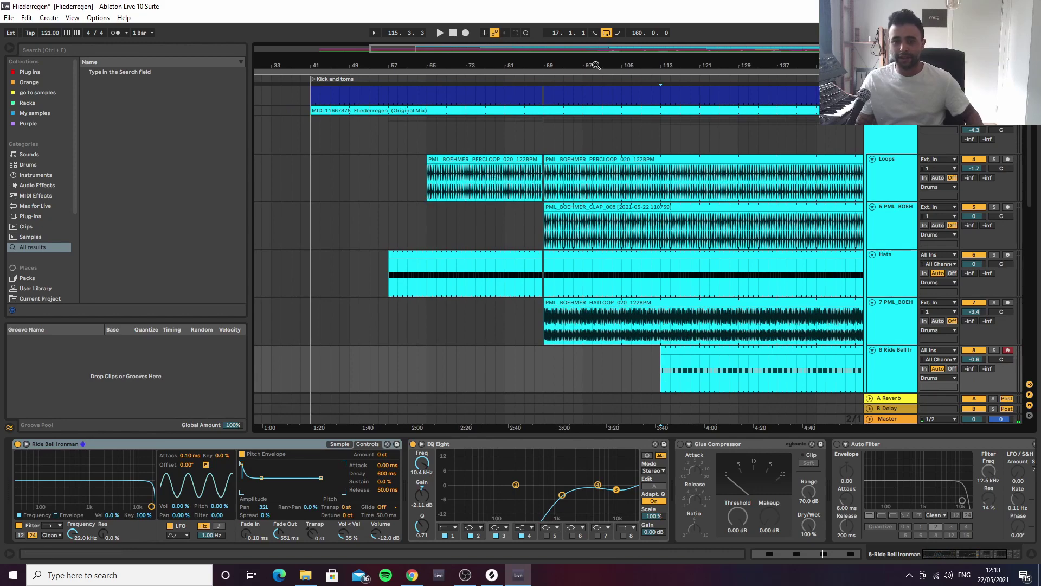
left_click_drag(594, 62, 531, 198)
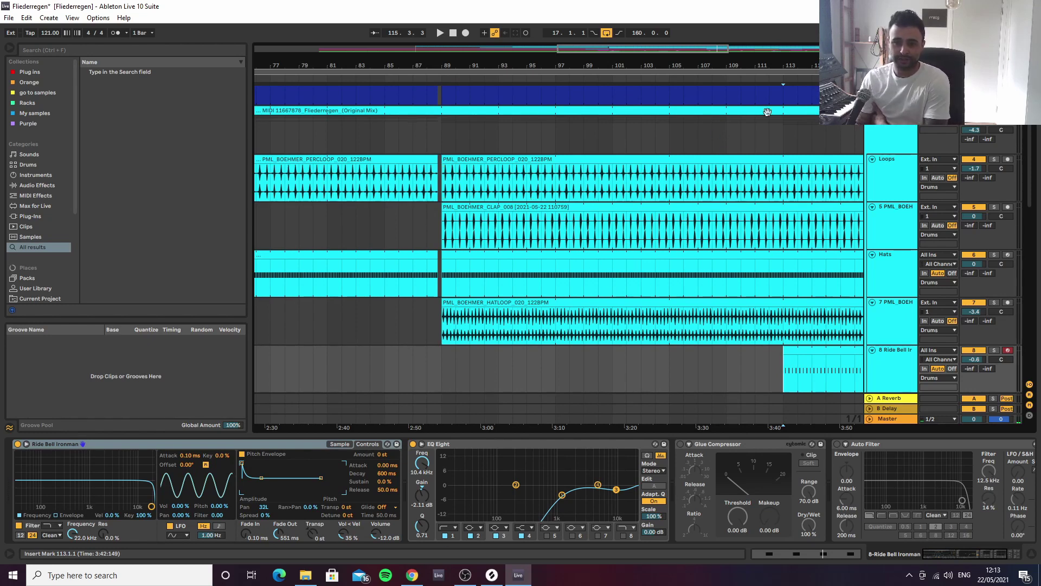
scroll(588, 120, "up", 2)
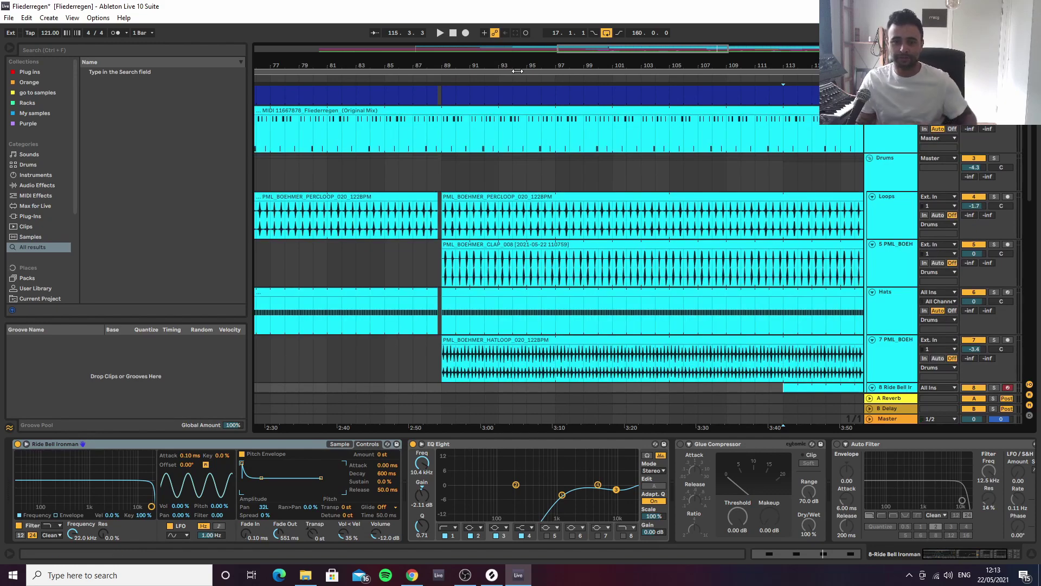
left_click_drag(517, 68, 517, 25)
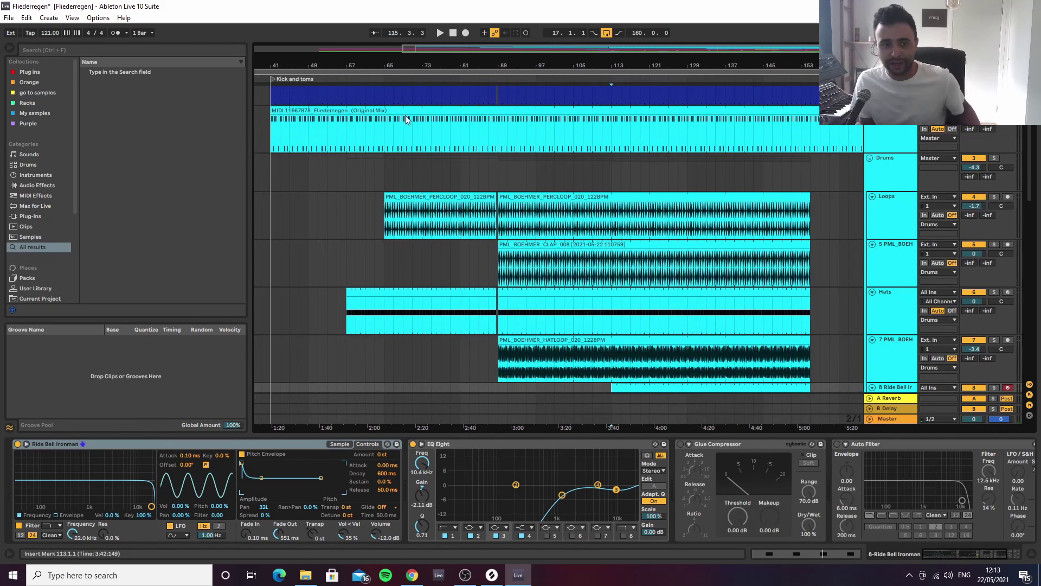
left_click(274, 130)
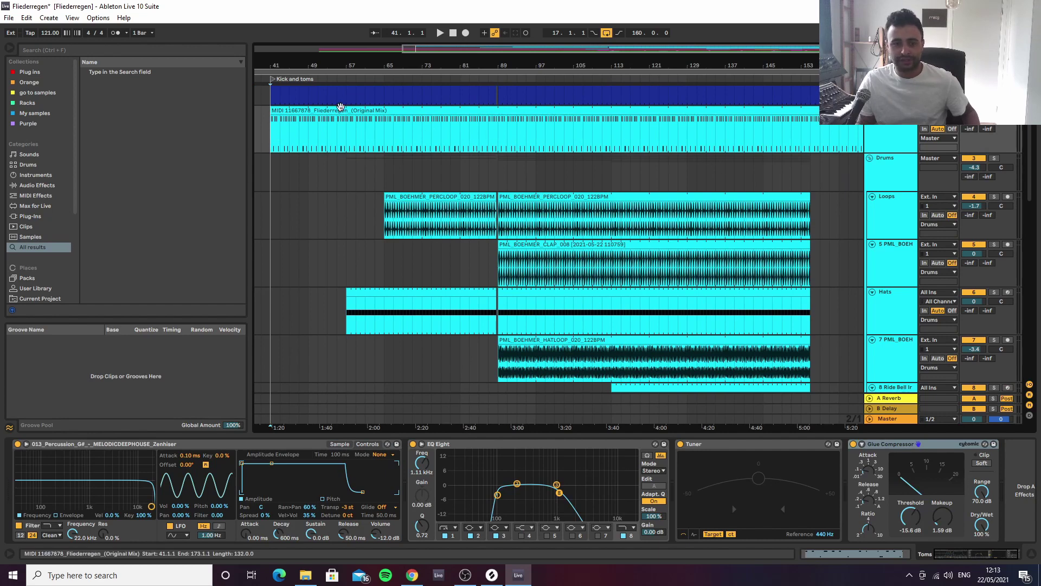
Examine the MIDI notes of the Toms clip, play it briefly and return to the arrangement with the kick track in view.
double_click(294, 113)
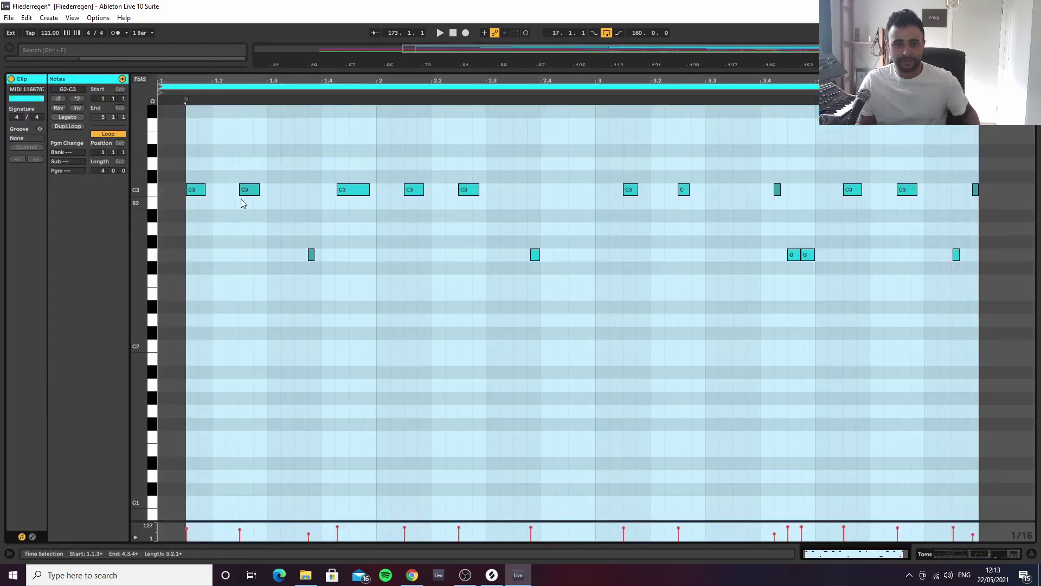
key("space")
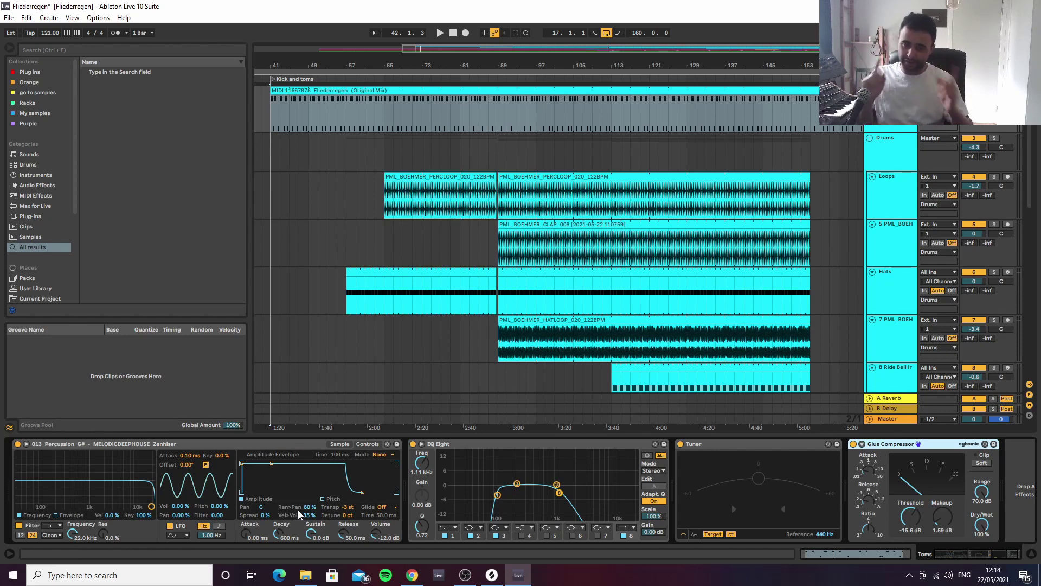
left_click(324, 93)
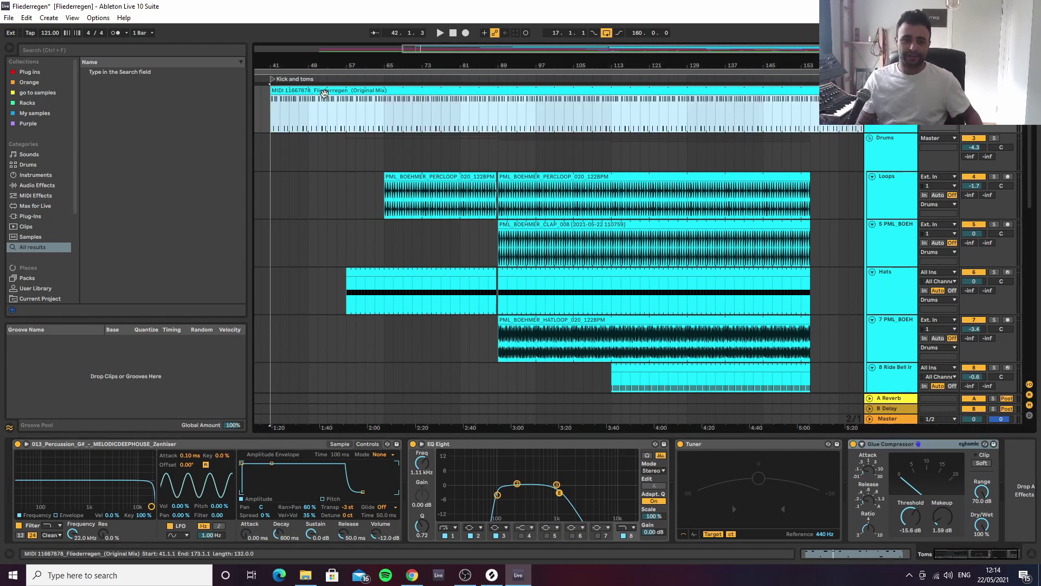
double_click(324, 93)
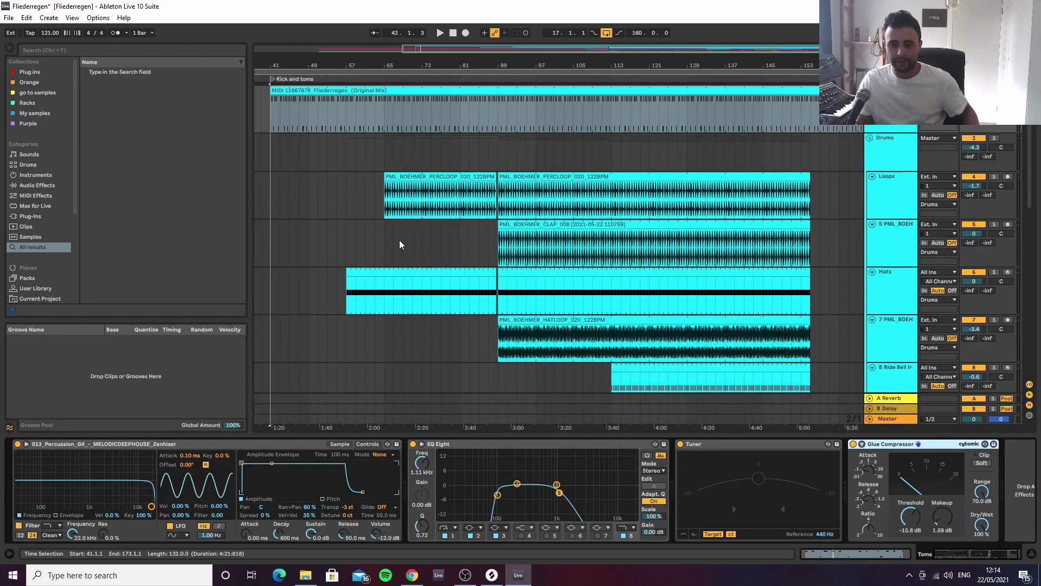
scroll(289, 258, "up", 2)
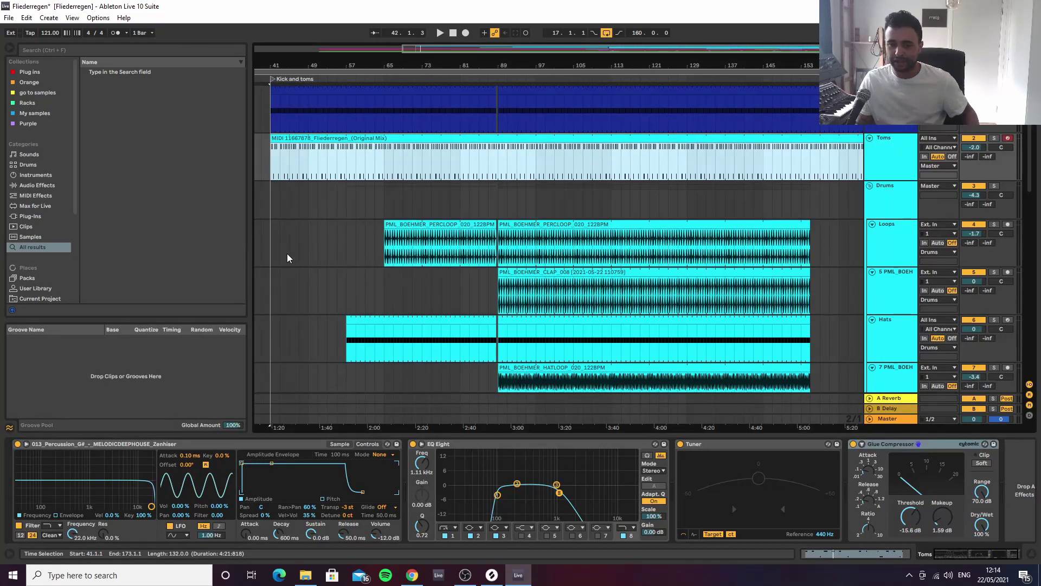
Play the kick and toms together from bar 41 and stop after a few bars.
left_click(277, 158)
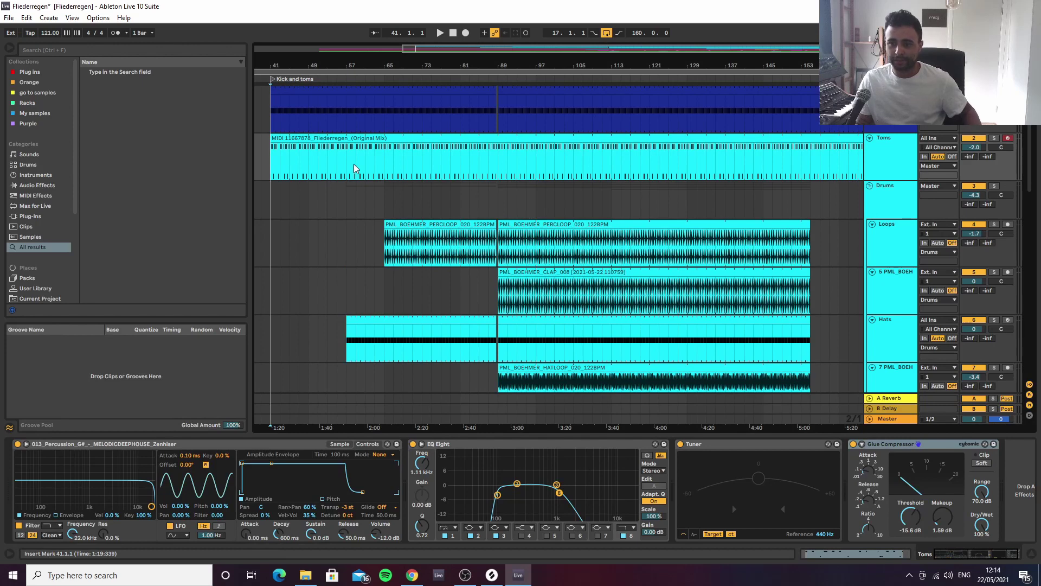
key("space")
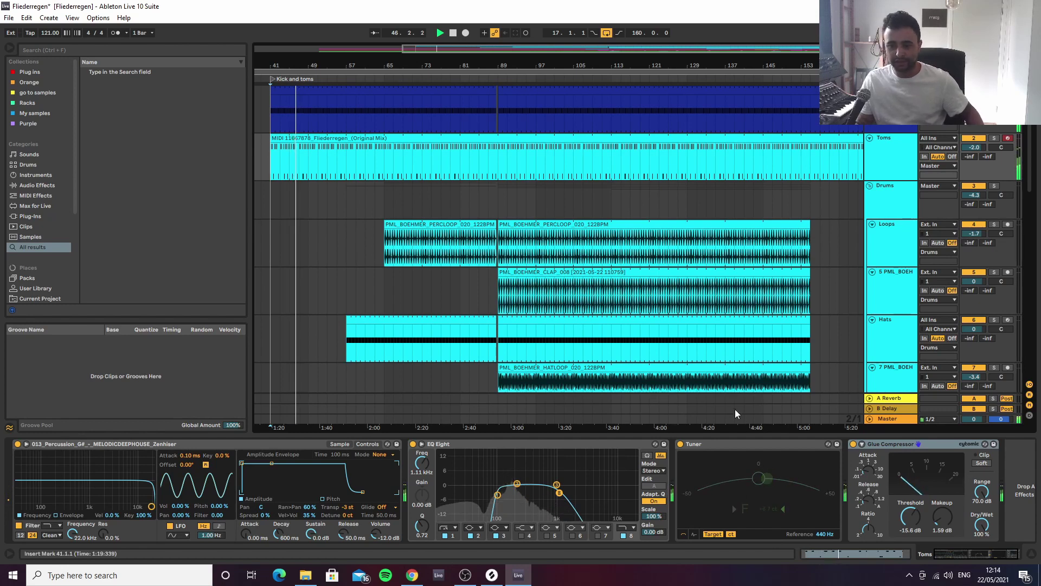
key("space")
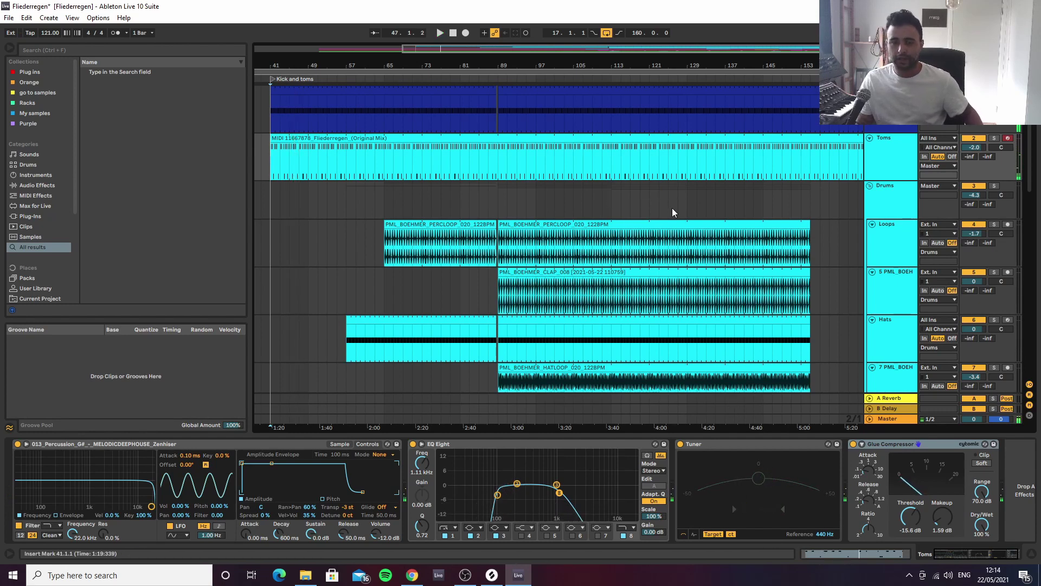
Check the devices on the Kick A track and the Drums group, and view the drum layers from bar 57 onward.
left_click(887, 128)
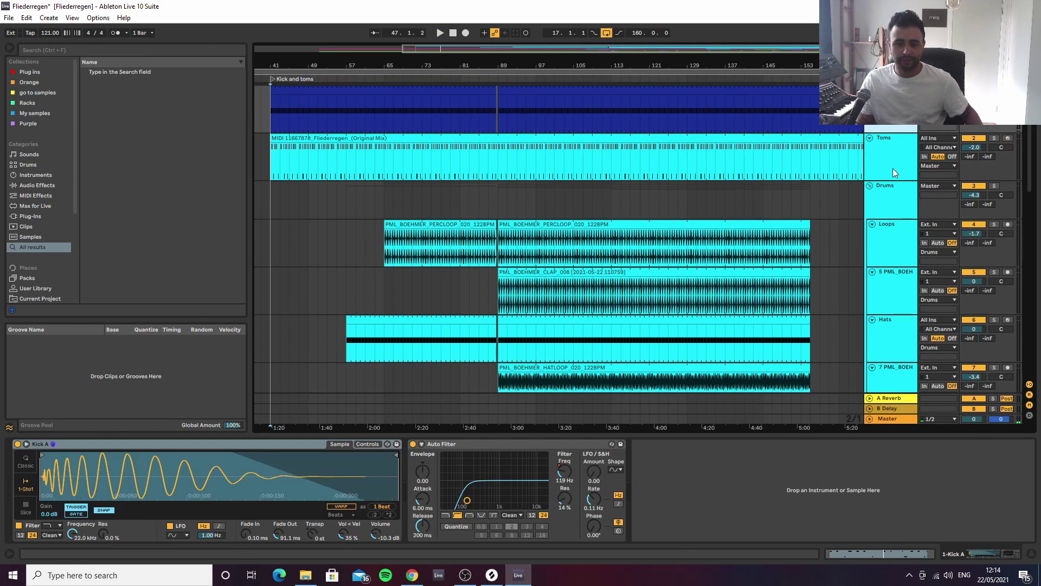
left_click(897, 206)
scroll(896, 210, "down", 1)
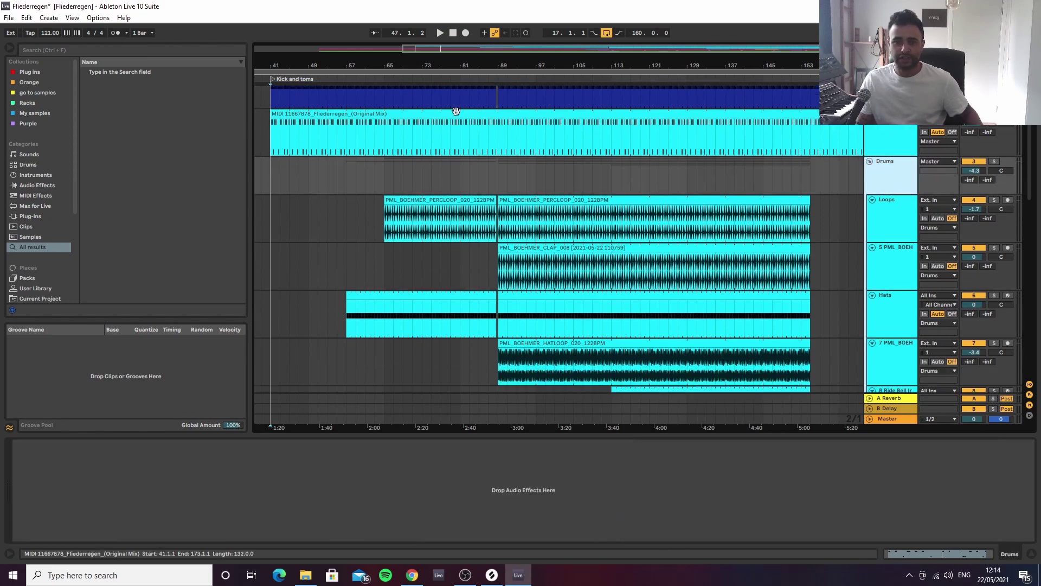
left_click_drag(486, 65, 332, 167)
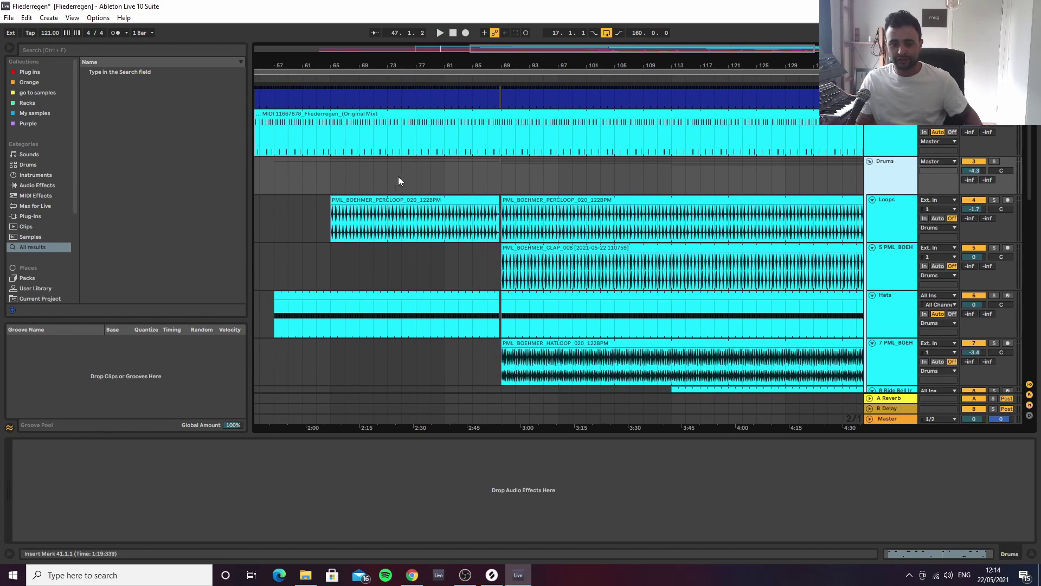
Play the arrangement from bar 87 through the entry of the full drums at bar 89, stopping around bar 93.
scroll(477, 171, "up", 1)
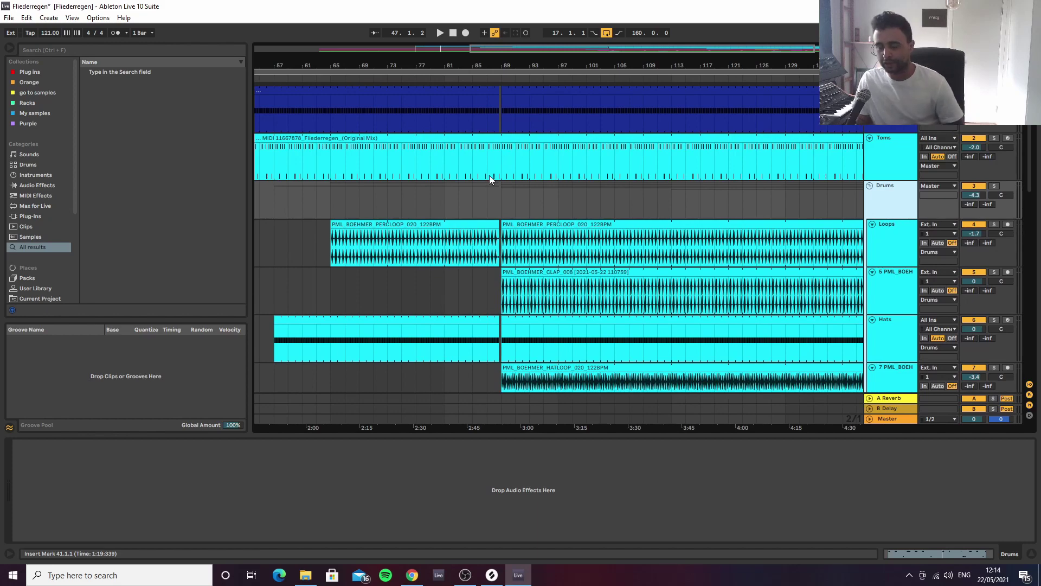
scroll(480, 184, "down", 2)
scroll(481, 164, "up", 4)
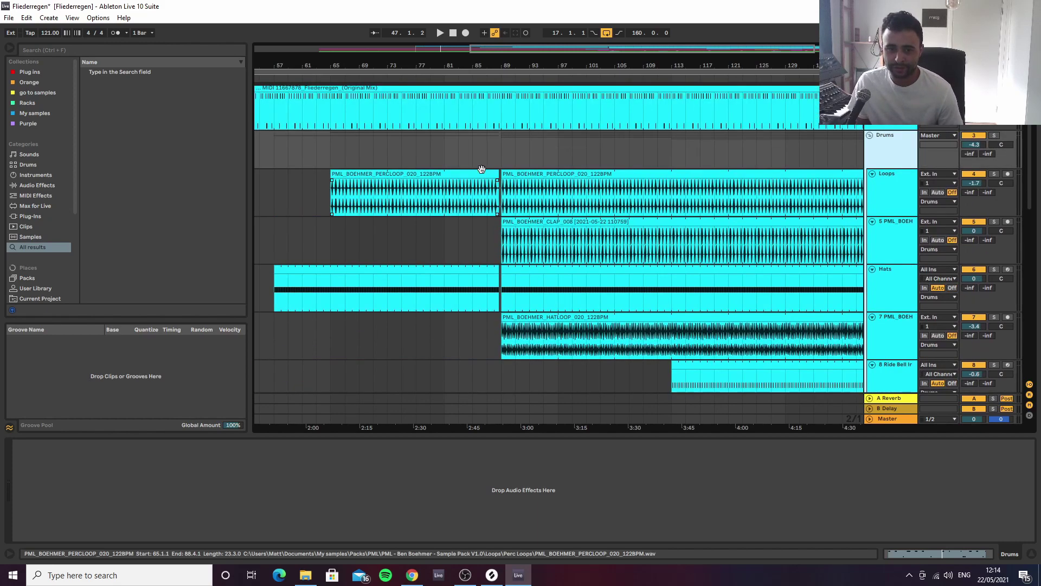
scroll(482, 179, "down", 7)
scroll(483, 195, "down", 3)
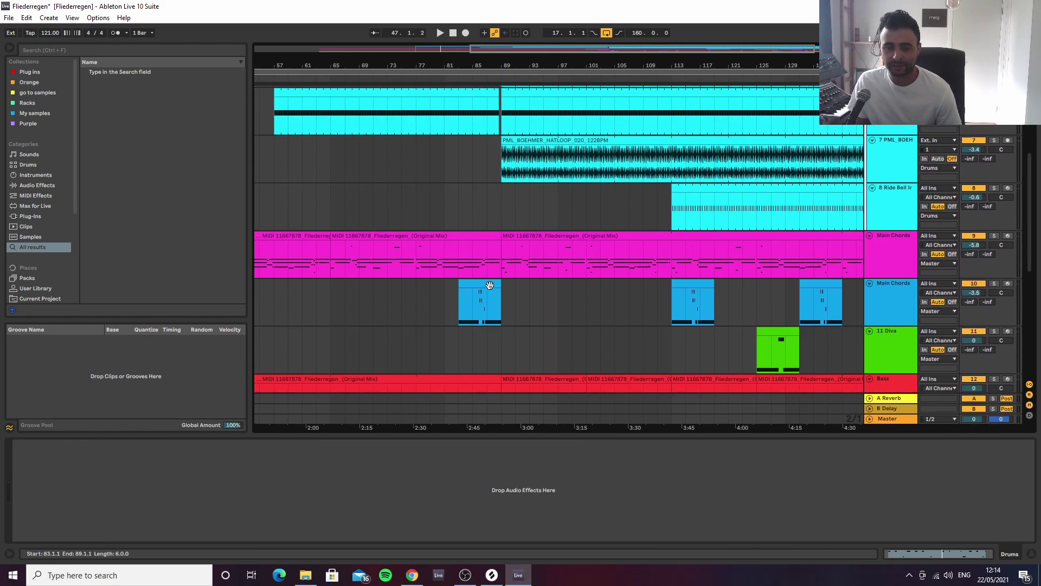
left_click(490, 129)
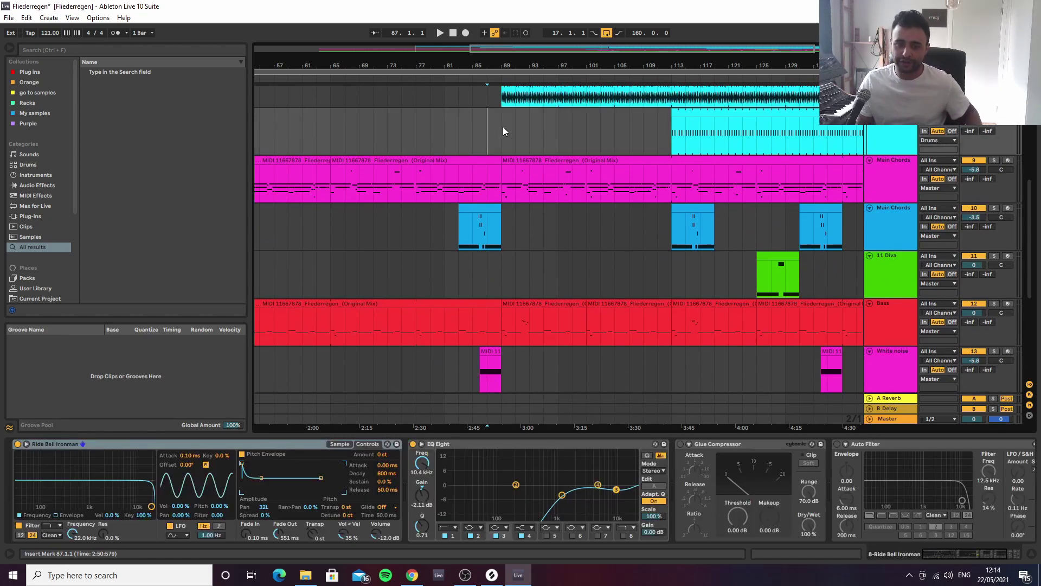
key("space")
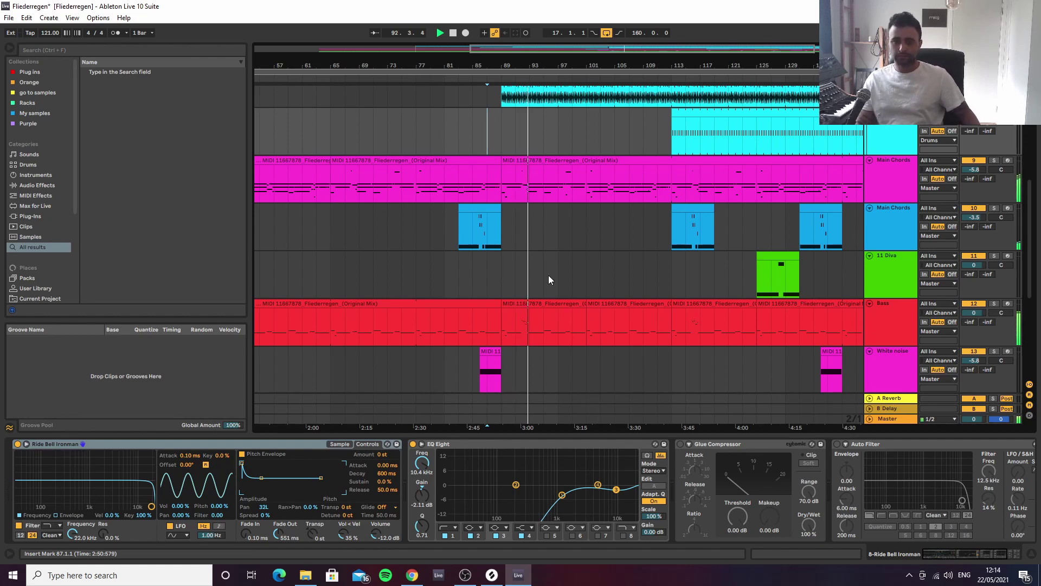
scroll(548, 266, "up", 5)
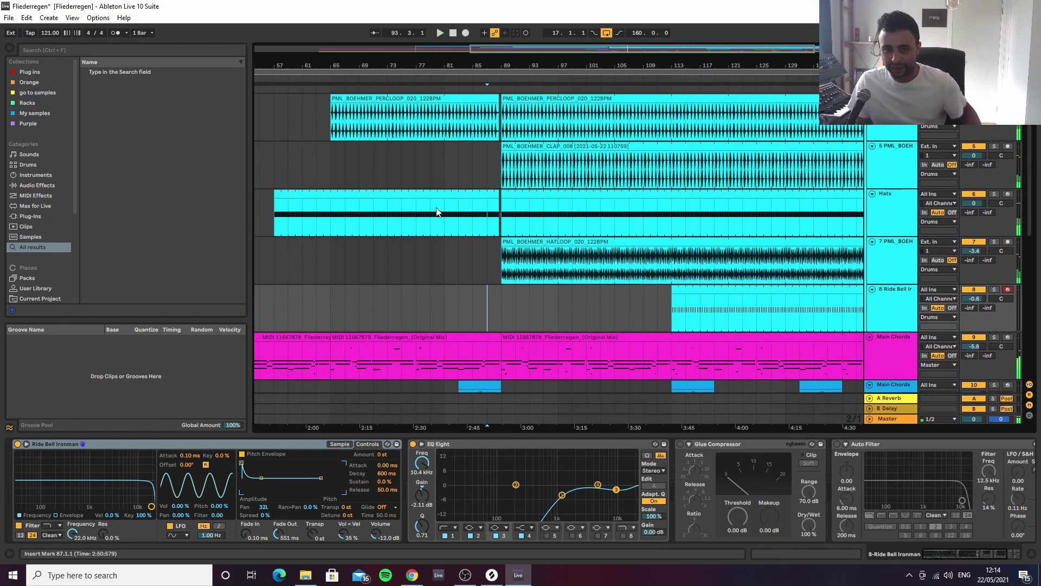
key("space")
Show automation in the arrangement and display the Utility Gain envelope on the Hats track.
left_click(430, 221)
key("a")
left_click(909, 203)
left_click(896, 216)
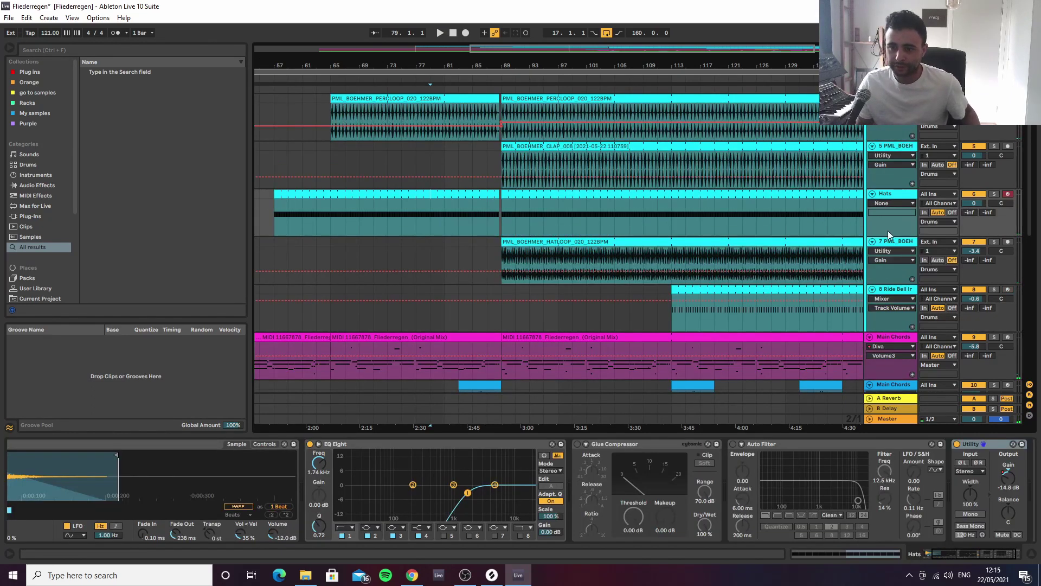
left_click(877, 204)
left_click(878, 253)
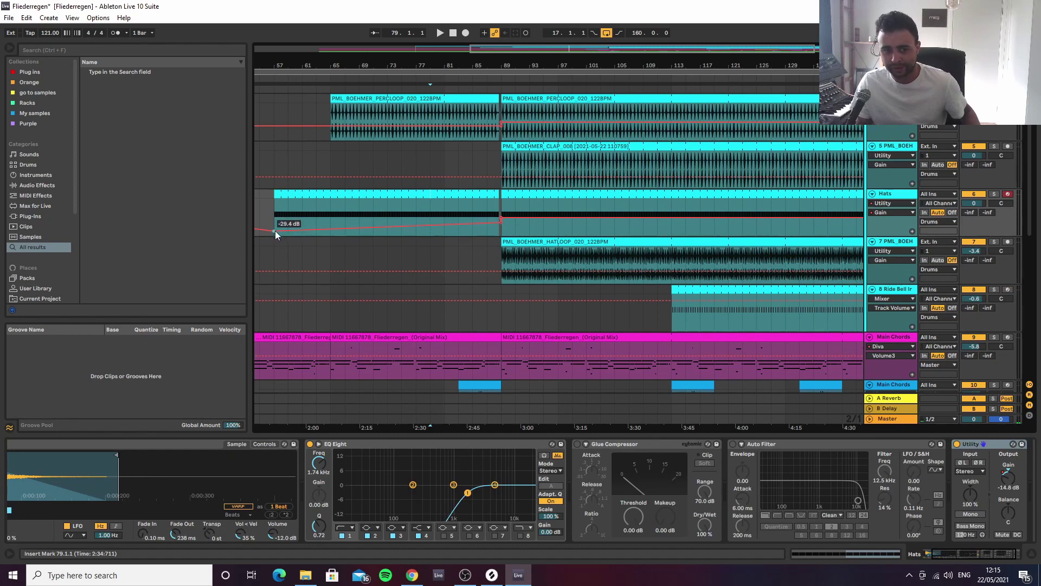
Lower the Hats gain automation point at bar 57 and play the start of the fade-in from there.
left_click_drag(275, 230, 275, 236)
key("space")
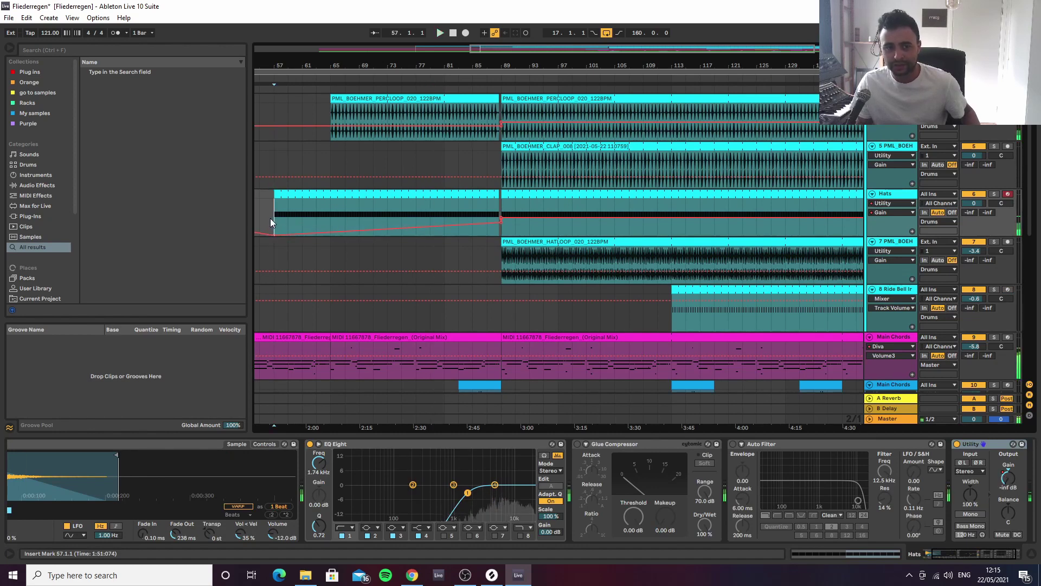
left_click(275, 235)
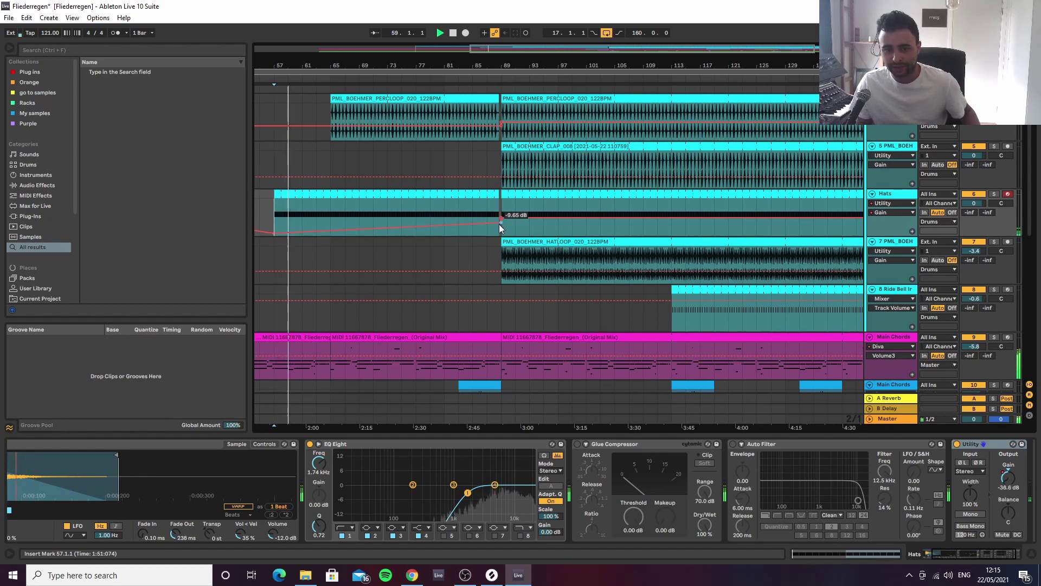
key("space")
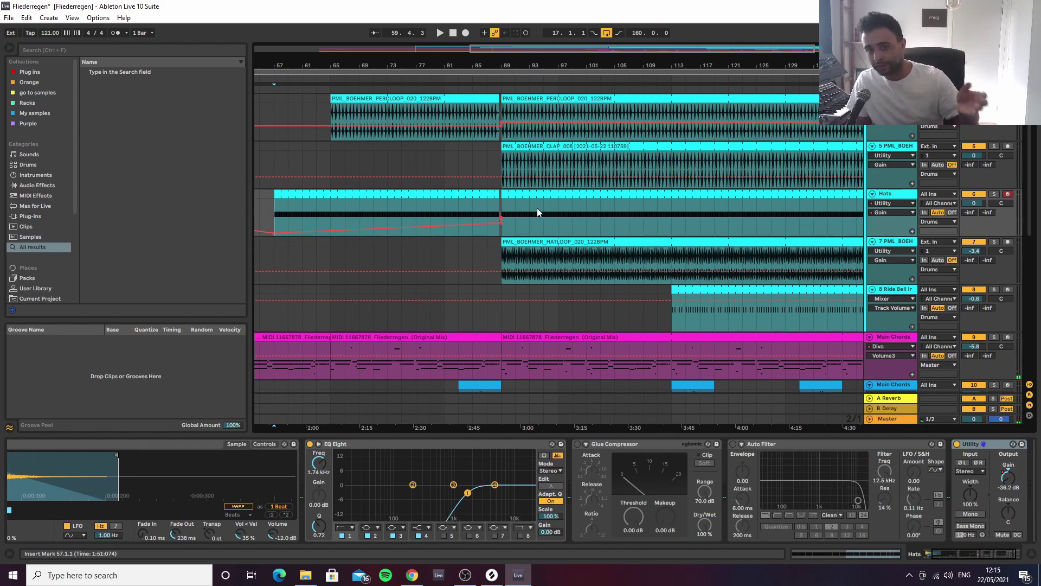
Zoom out to the full arrangement, hide the automation and look over the tracks down to the original audio.
left_click_drag(759, 64, 665, 45)
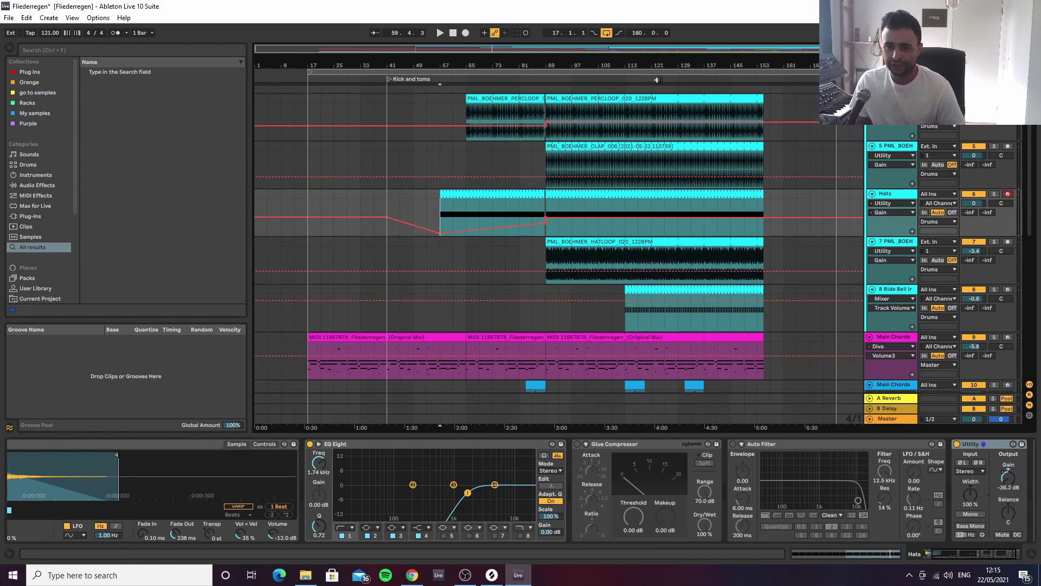
scroll(659, 194, "down", 10)
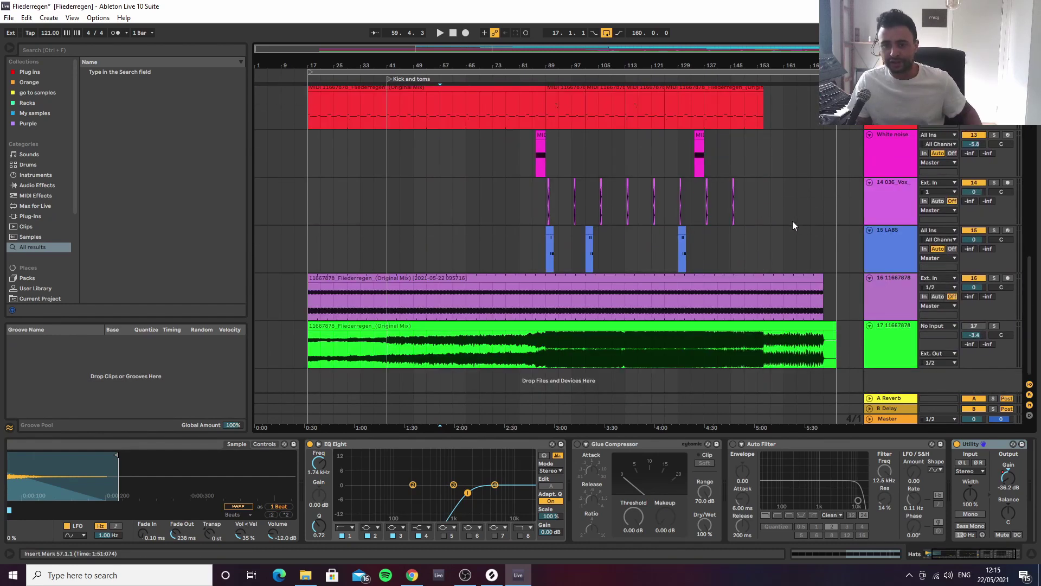
scroll(789, 223, "up", 2)
scroll(789, 224, "down", 1)
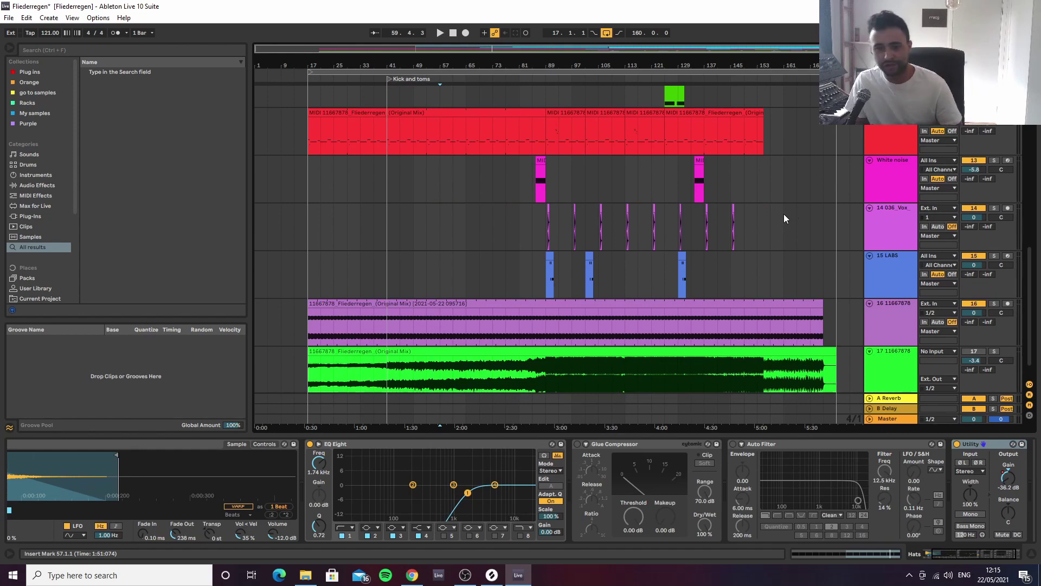
scroll(759, 198, "up", 3)
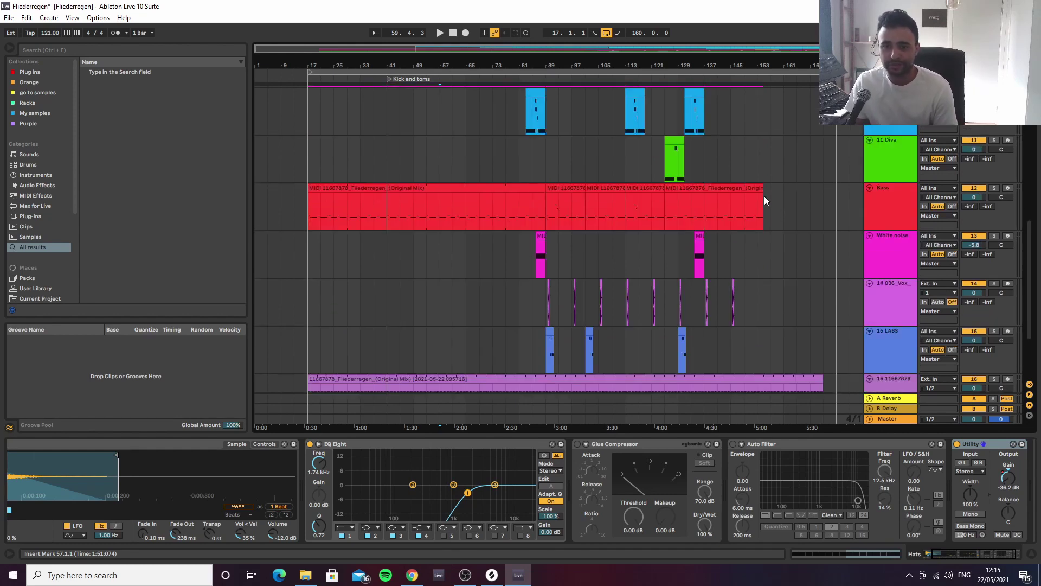
scroll(779, 197, "down", 2)
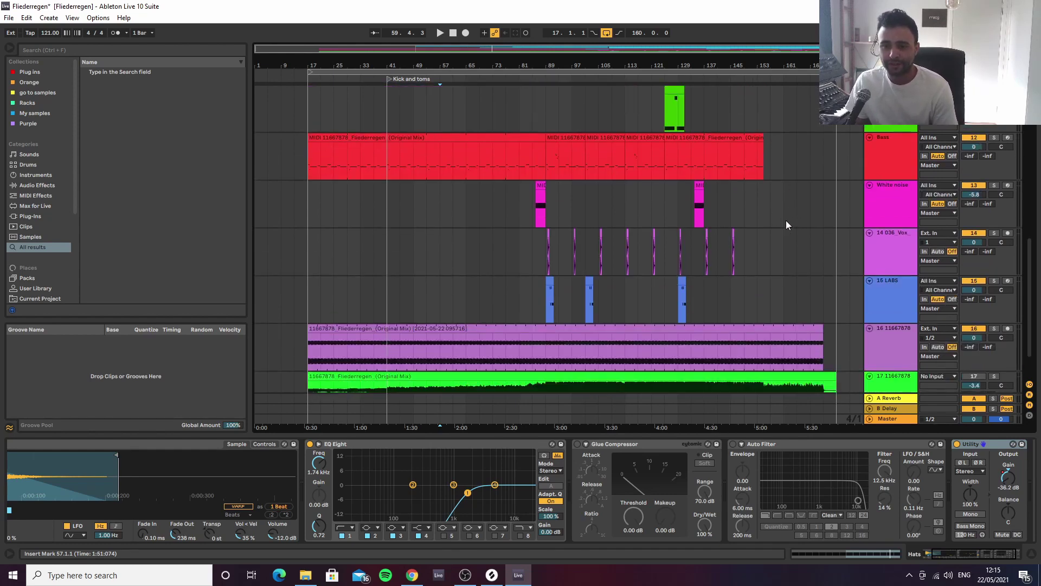
scroll(829, 217, "down", 2)
scroll(836, 198, "up", 11)
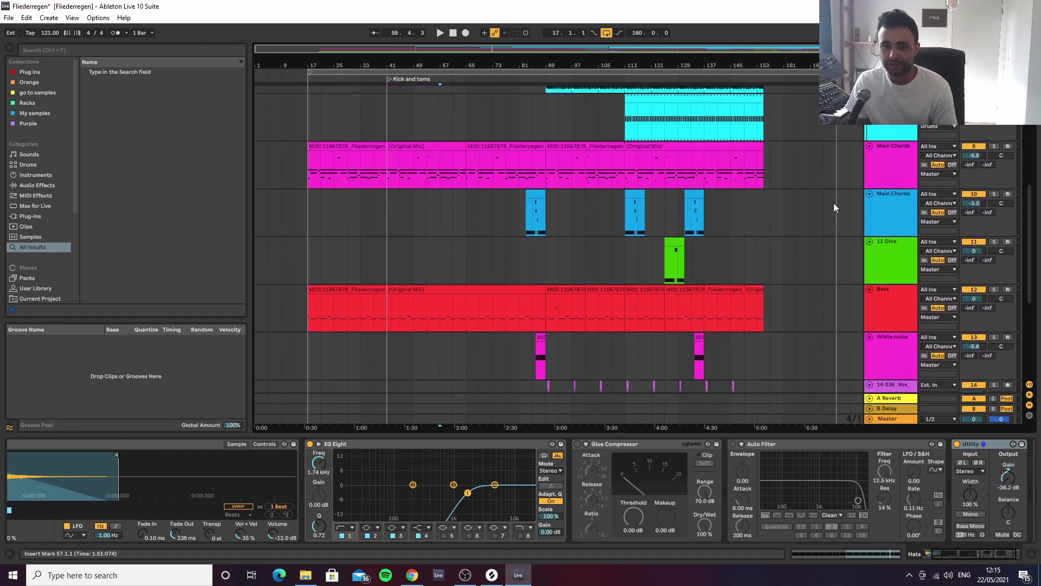
Open the Diva synth on the first Main Chords track, examine its noise and filter settings, and close it.
left_click(897, 248)
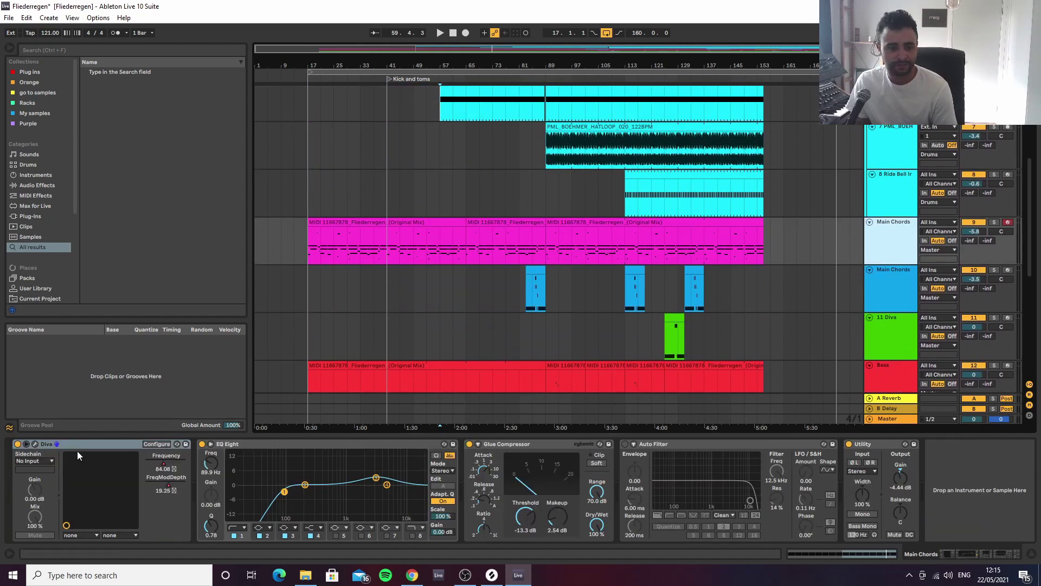
left_click(27, 444)
left_click(34, 444)
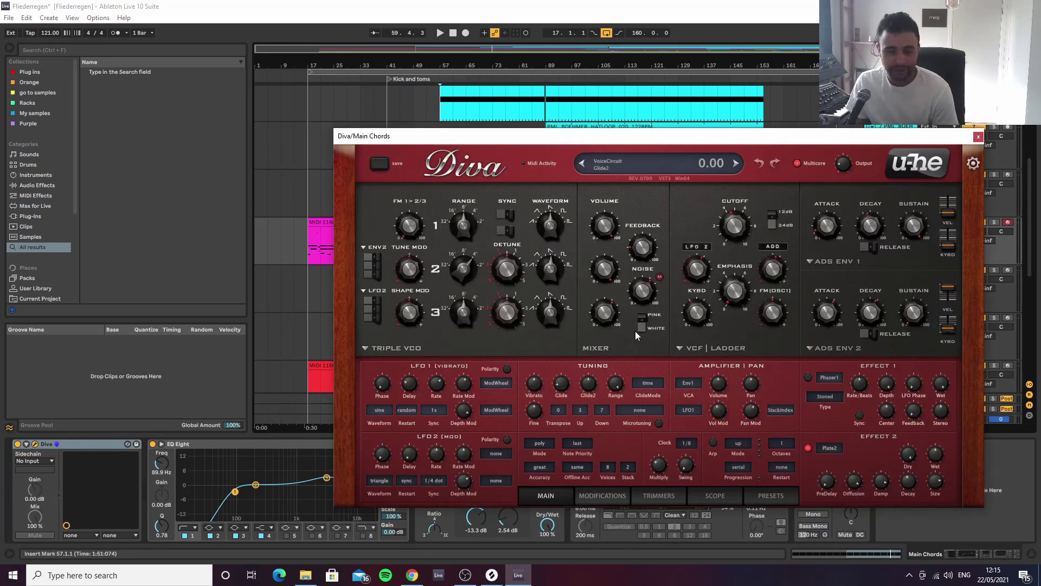
left_click(646, 288)
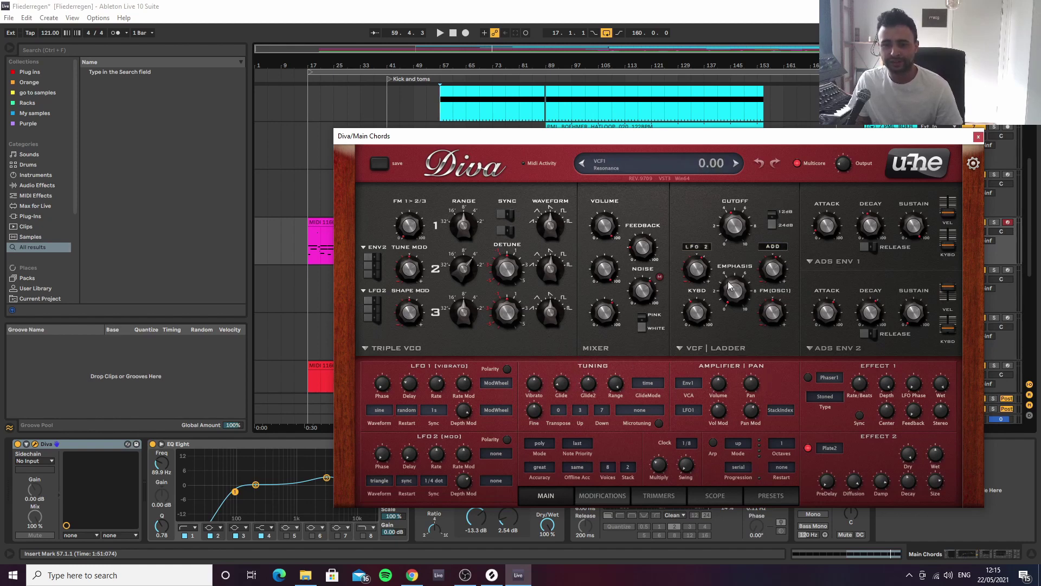
left_click(978, 137)
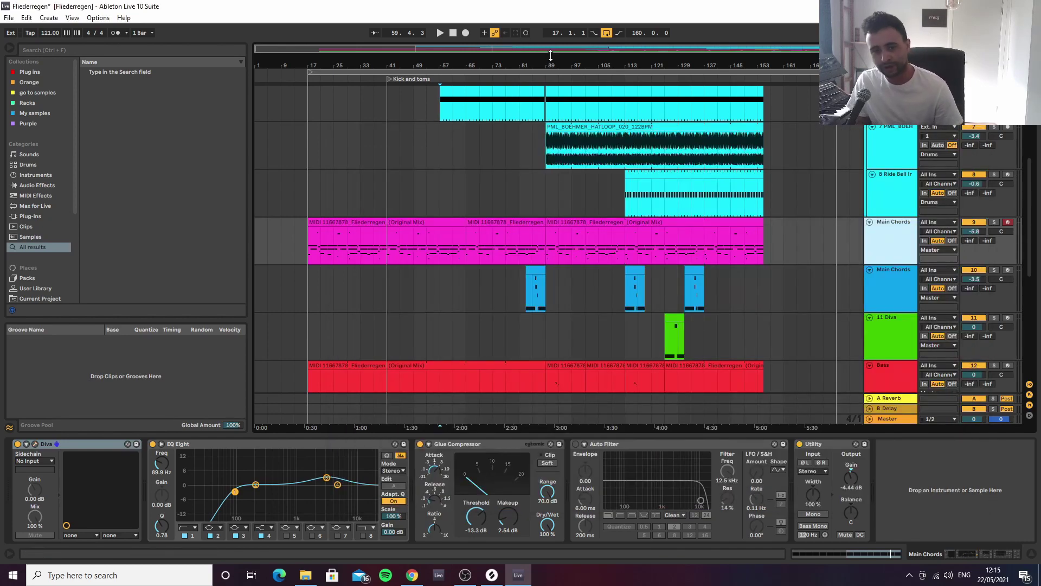
Fold the clap track, the Drums group and both Main Chords tracks, and select the 11 Diva track.
scroll(787, 269, "down", 5)
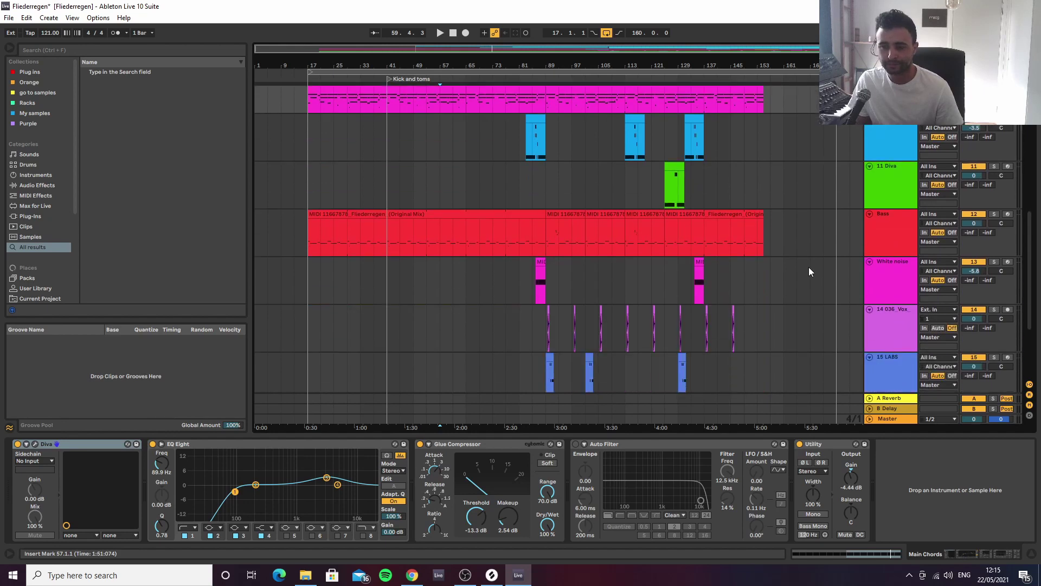
scroll(610, 253, "up", 3)
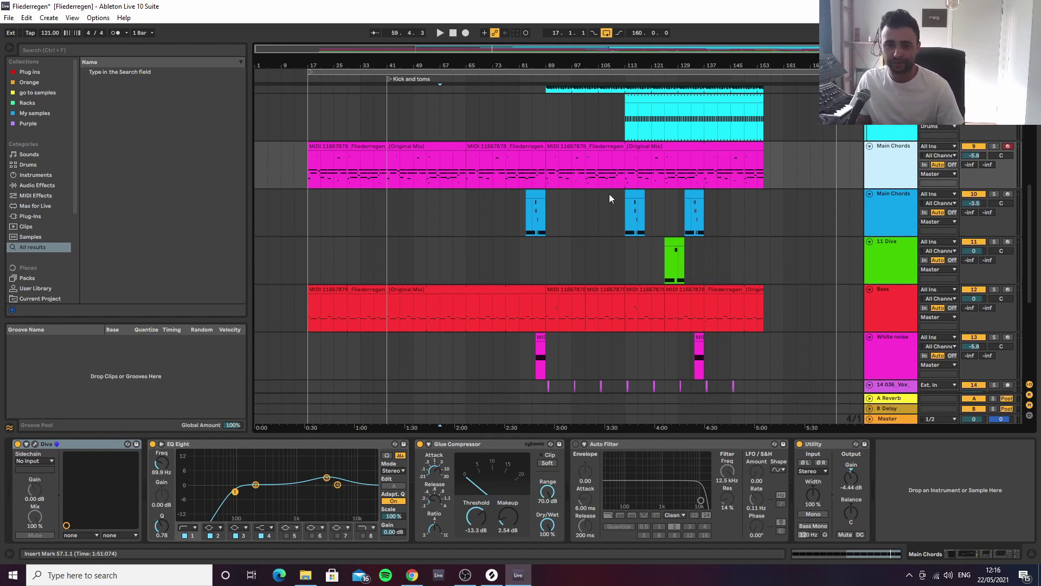
scroll(719, 239, "down", 2)
scroll(794, 243, "up", 15)
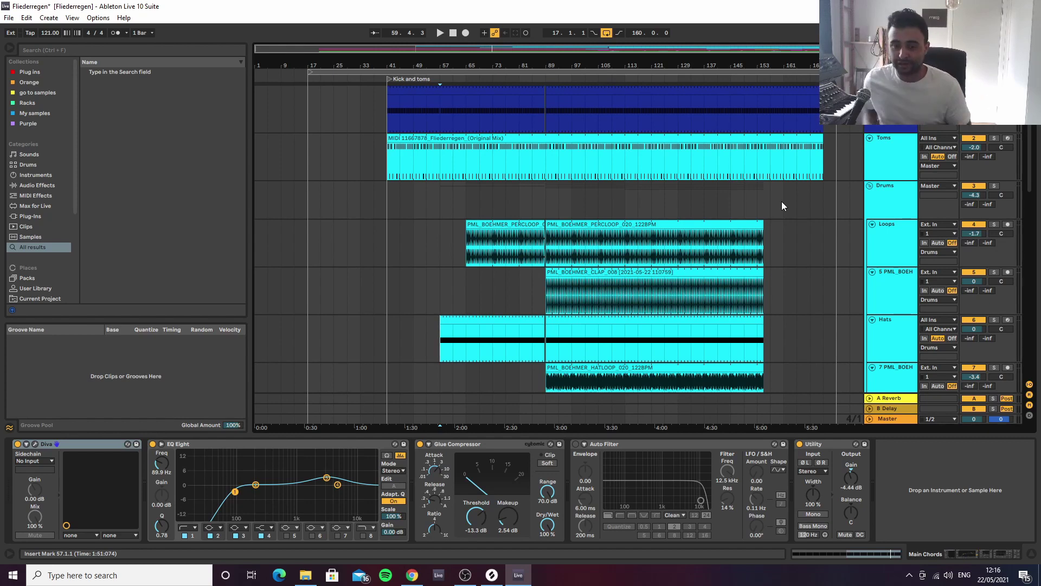
left_click(873, 272)
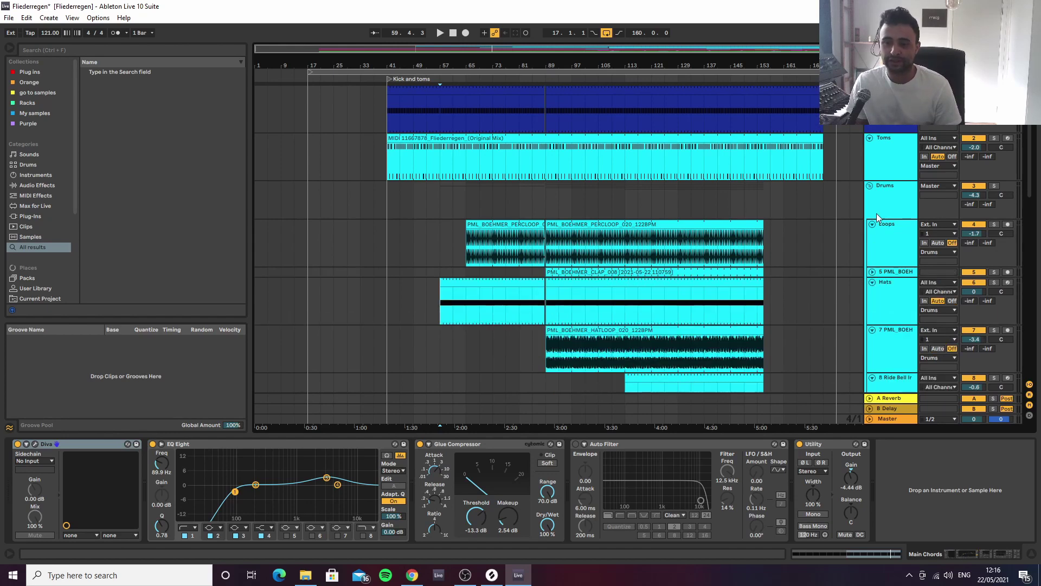
left_click(870, 186)
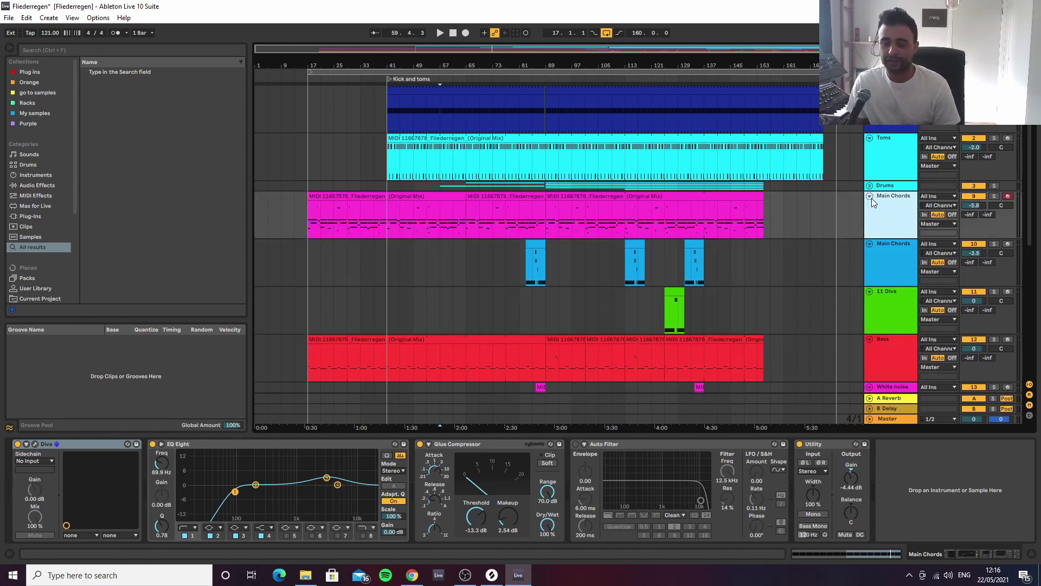
left_click(870, 196)
left_click(870, 207)
left_click(880, 235)
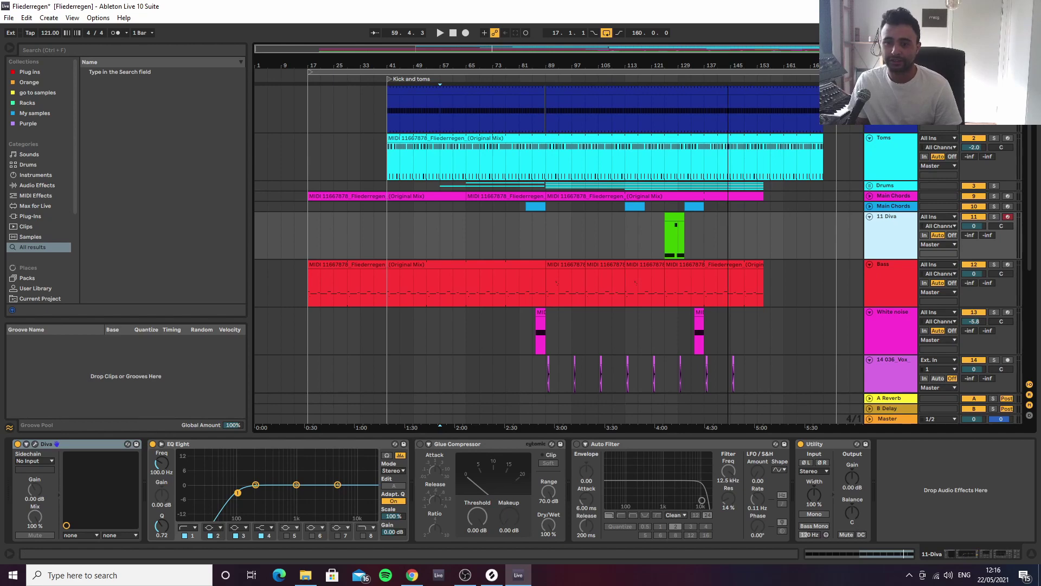
Place the insert marker at bar 89 and check the devices on the filtered original, LABS and Vox tracks.
scroll(814, 252, "down", 5)
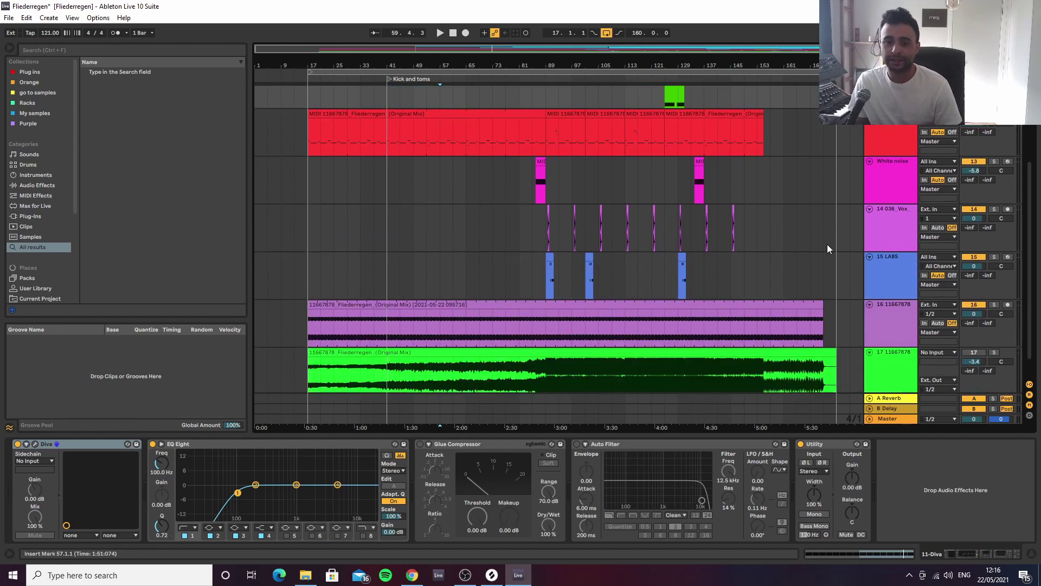
scroll(822, 246, "up", 5)
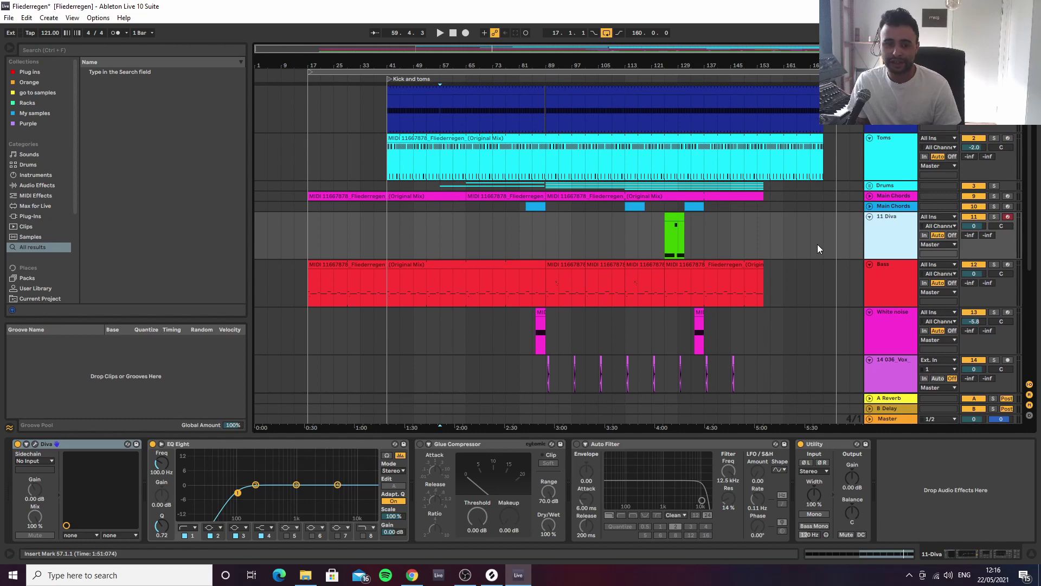
scroll(830, 241, "down", 4)
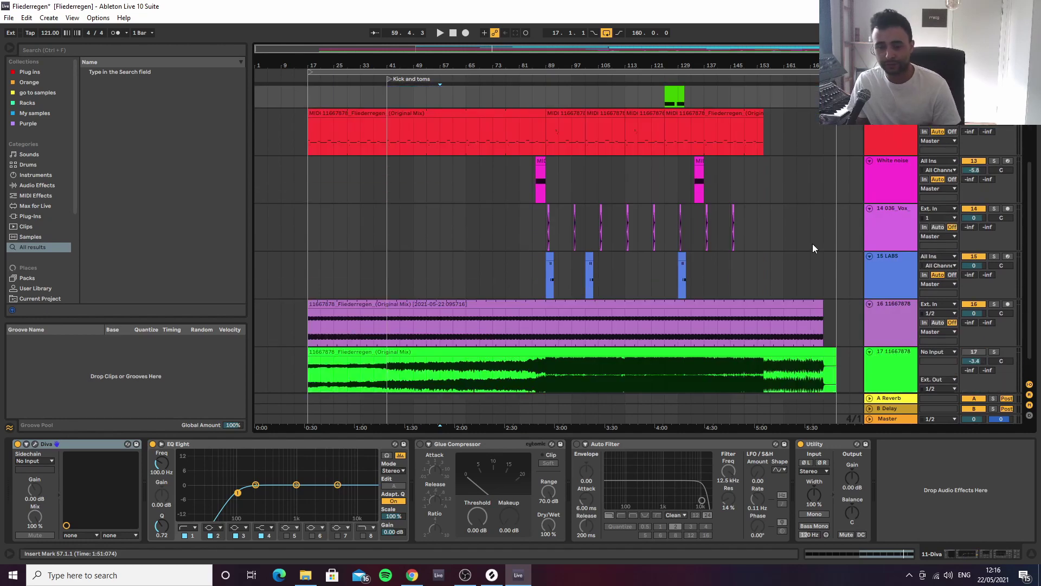
scroll(613, 314, "down", 1)
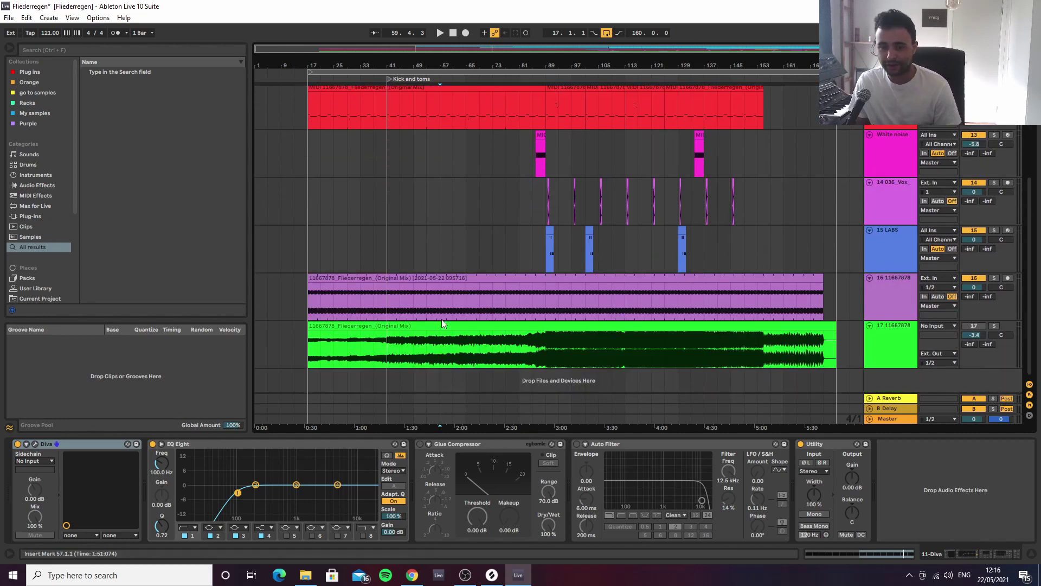
left_click(545, 298)
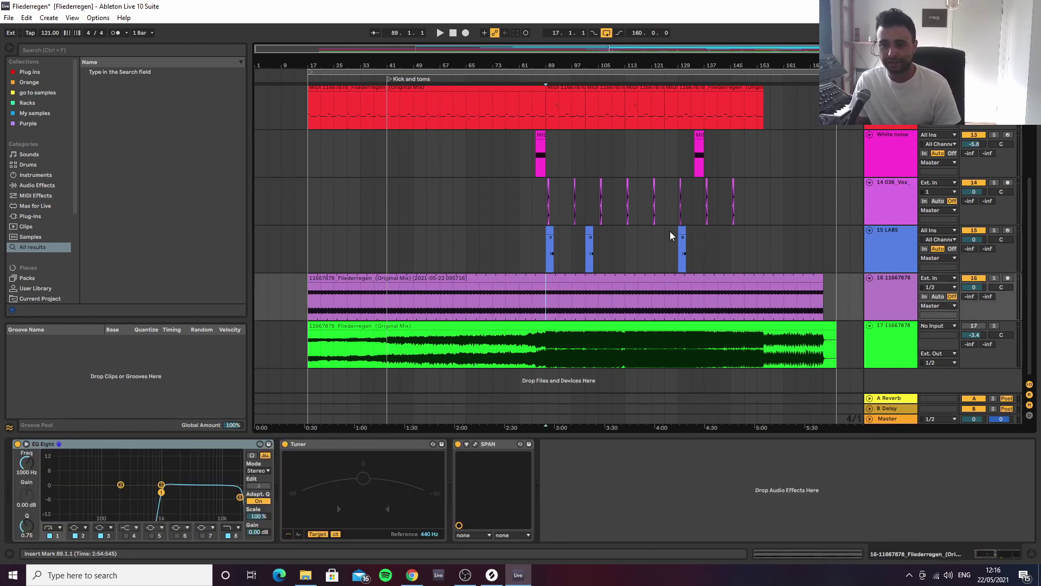
left_click(545, 249)
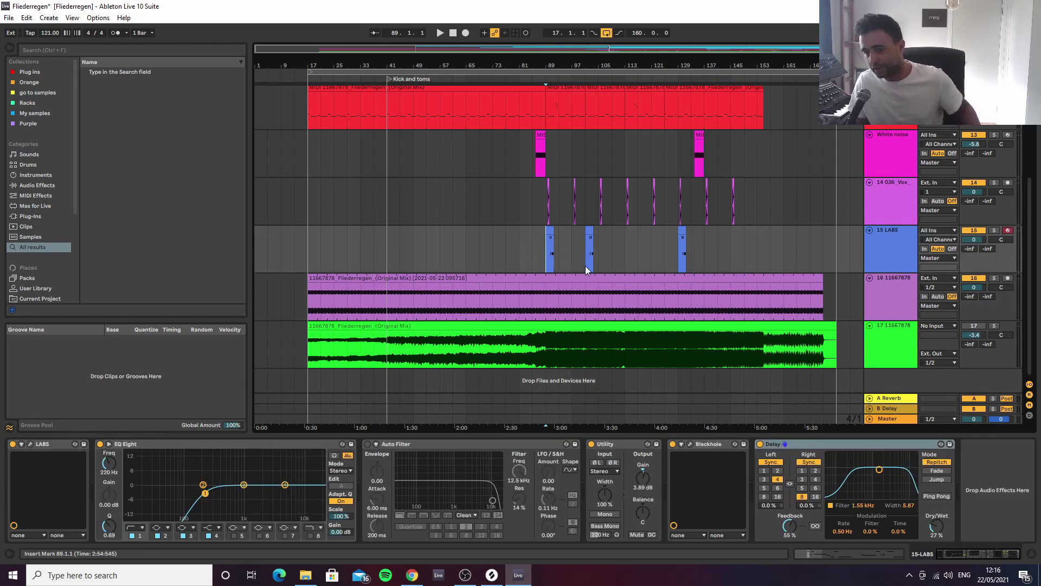
left_click(549, 203)
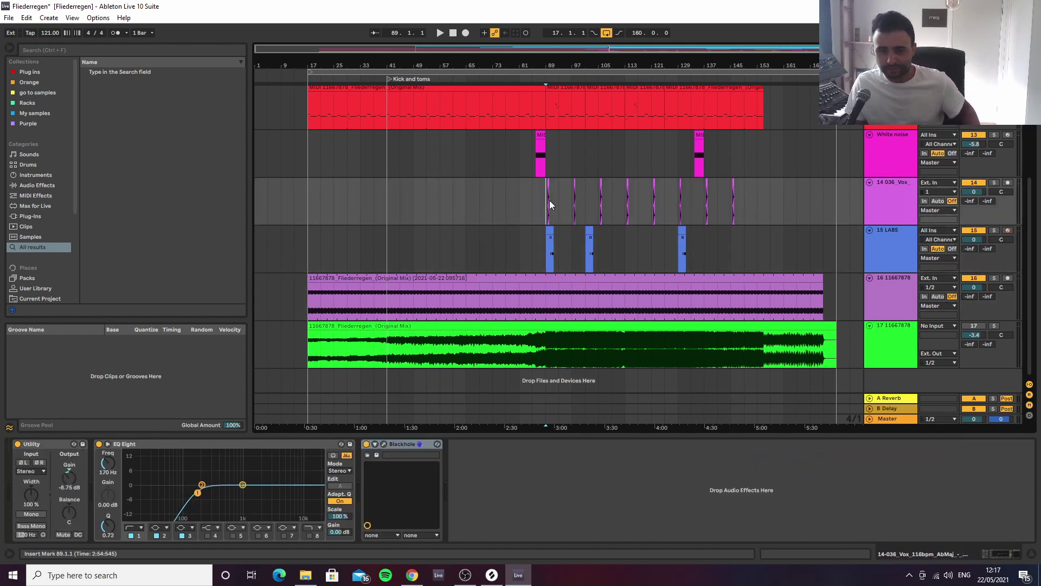
Solo the filtered original audio on track 16, play it briefly from bar 89, then stop and unsolo it.
left_click(542, 303)
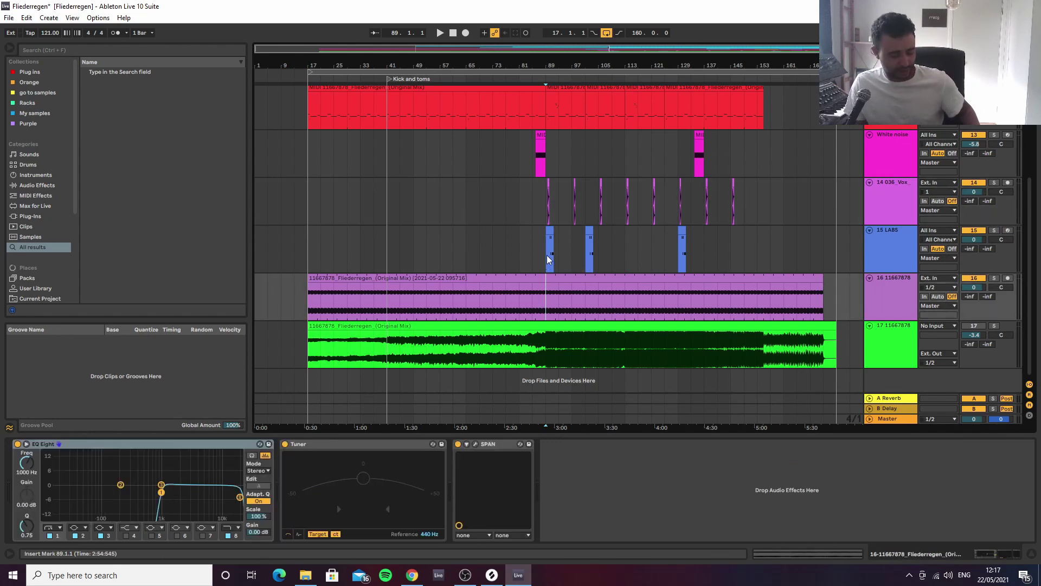
key("s")
key("space")
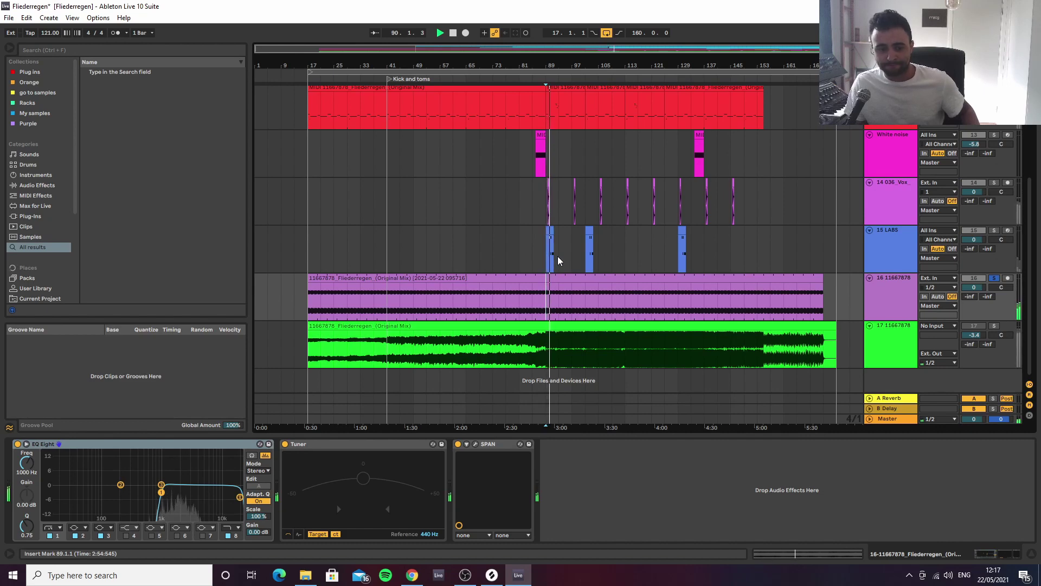
key("space")
key("s")
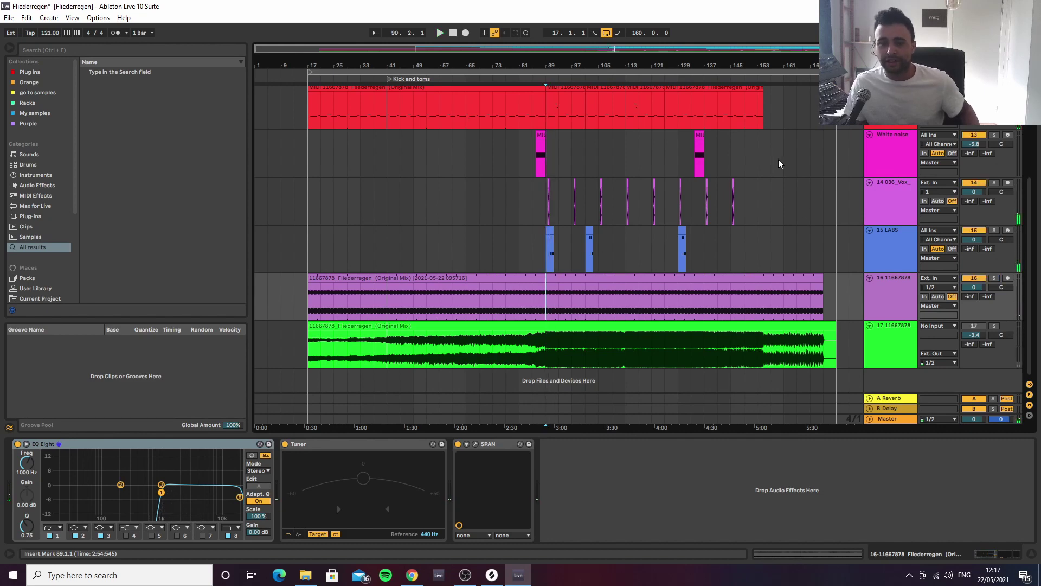
scroll(781, 166, "up", 5)
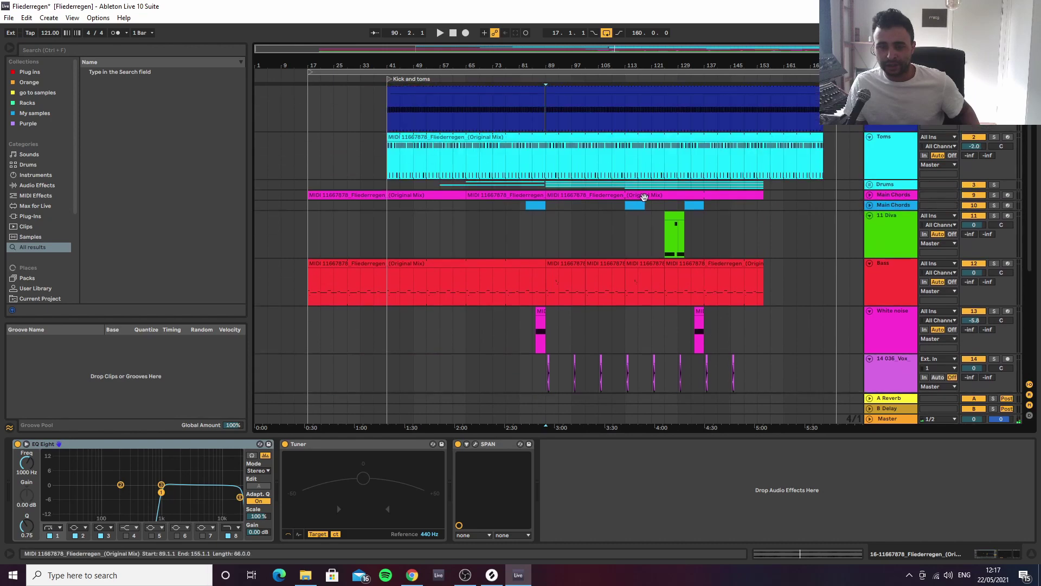